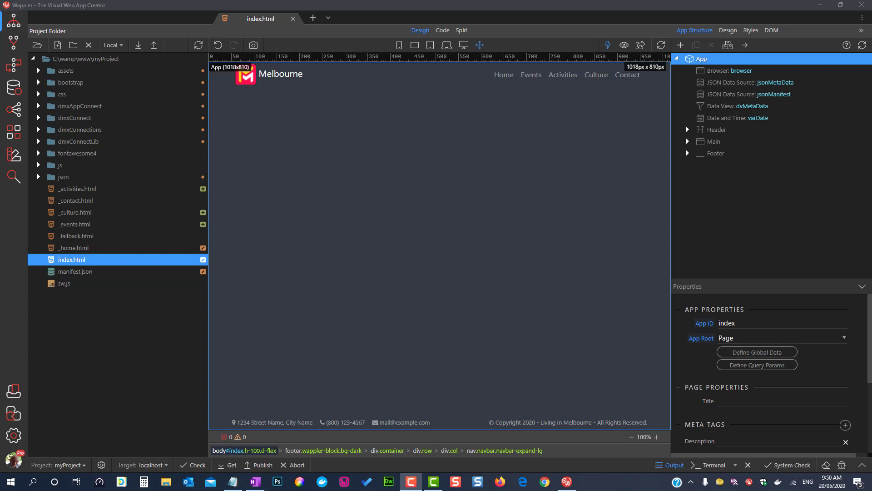
# Step: Create a new server action file named business
pyautogui.click(451, 423)
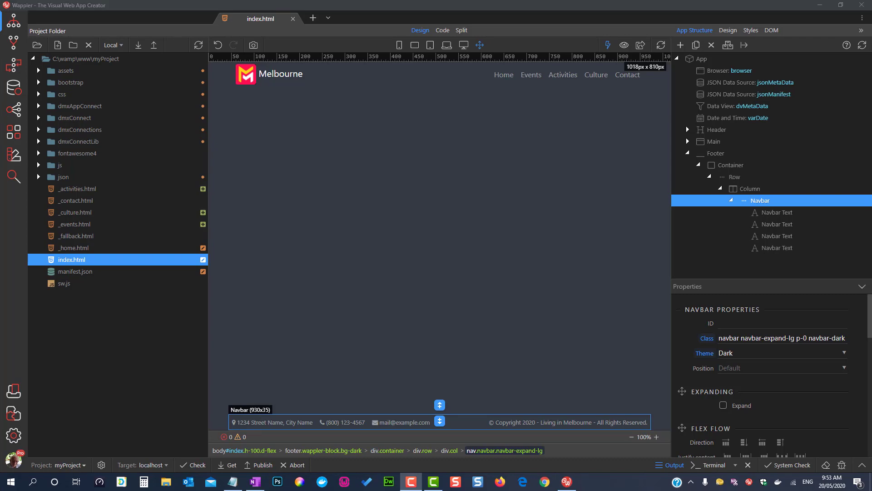
pyautogui.click(14, 67)
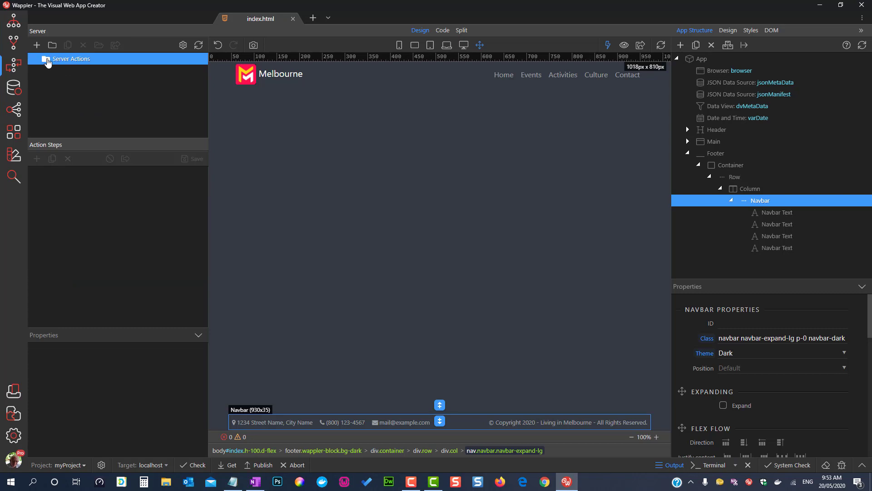
pyautogui.click(37, 45)
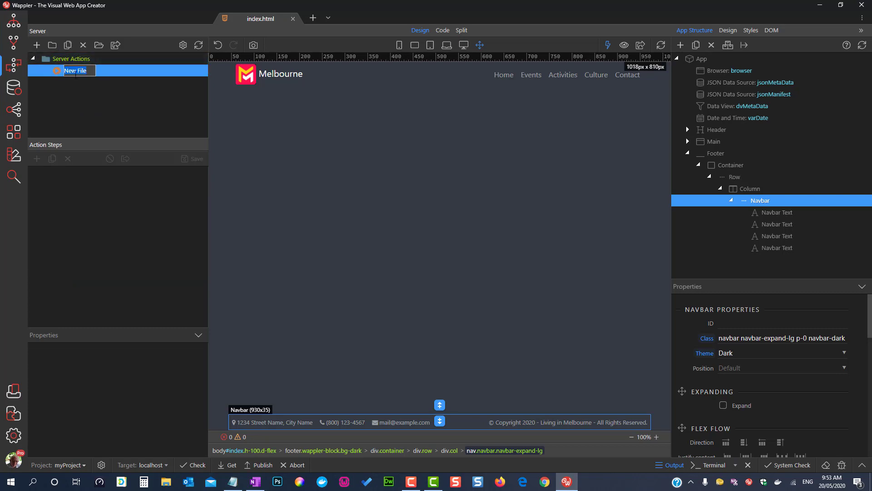
pyautogui.write('business')
pyautogui.press('Return')
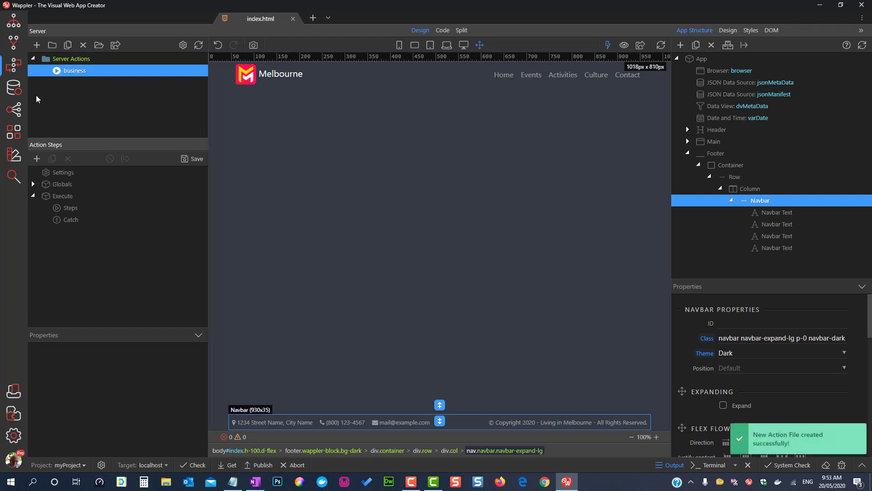
# Step: Add a Set Value core action to the business action's steps and enable its output
pyautogui.rightClick(71, 208)
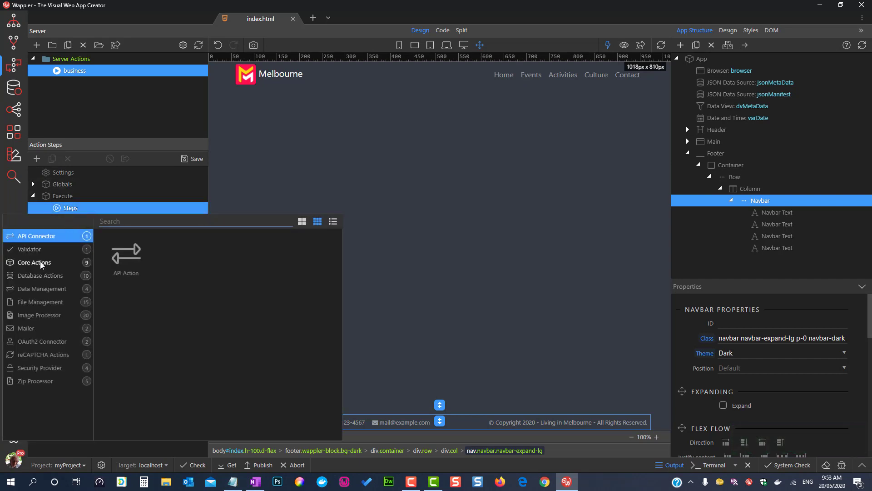
pyautogui.click(40, 263)
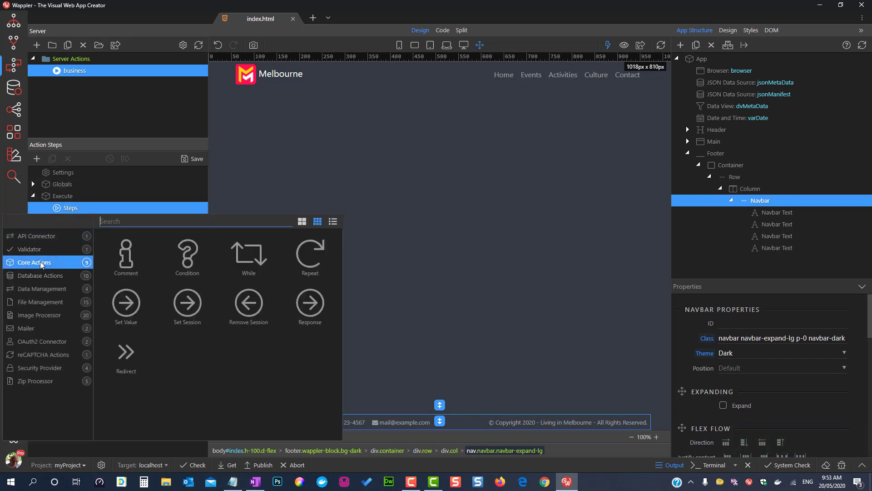
pyautogui.click(126, 318)
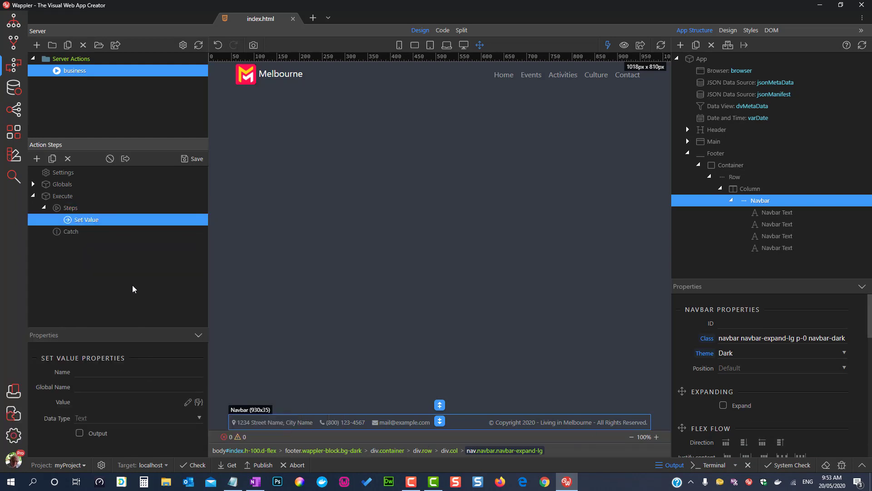
pyautogui.click(125, 159)
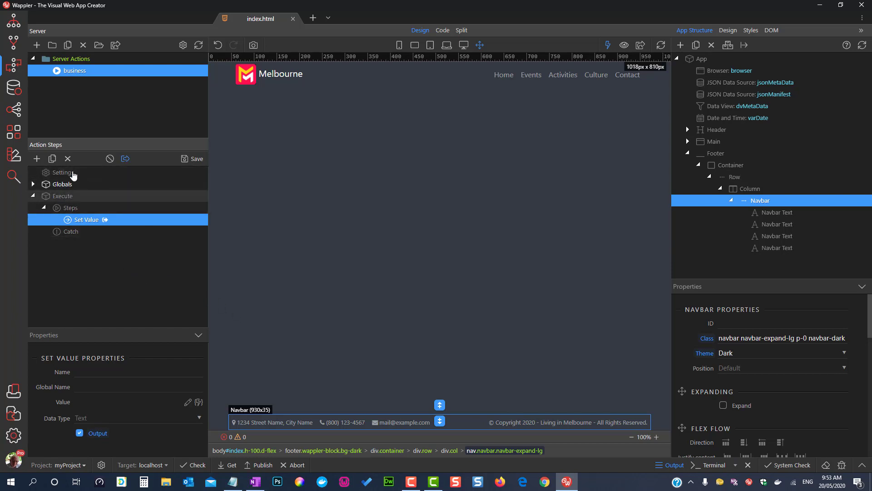
# Step: Duplicate the output-enabled Set Value step twelve times to make thirteen Set Value steps
pyautogui.click(52, 159)
pyautogui.click(53, 159)
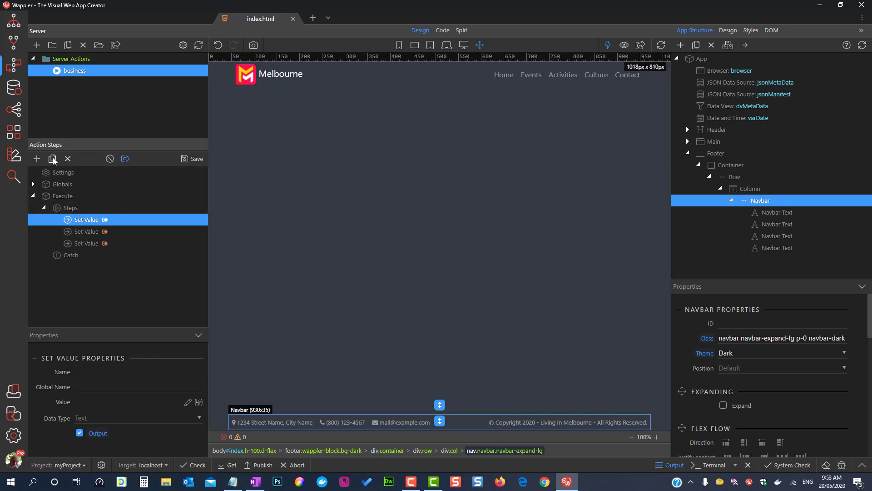
pyautogui.click(53, 159)
pyautogui.click(53, 159)
pyautogui.click(53, 159)
pyautogui.click(53, 159)
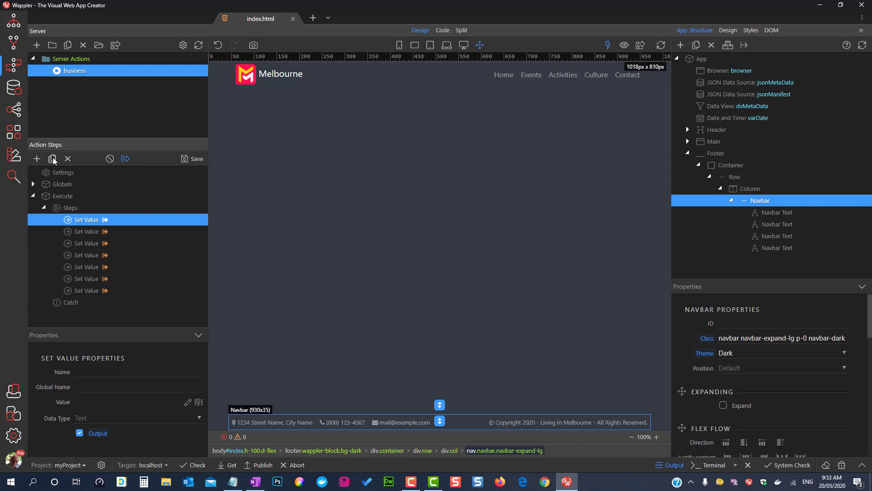
pyautogui.click(52, 159)
pyautogui.click(53, 159)
pyautogui.click(52, 159)
pyautogui.click(53, 159)
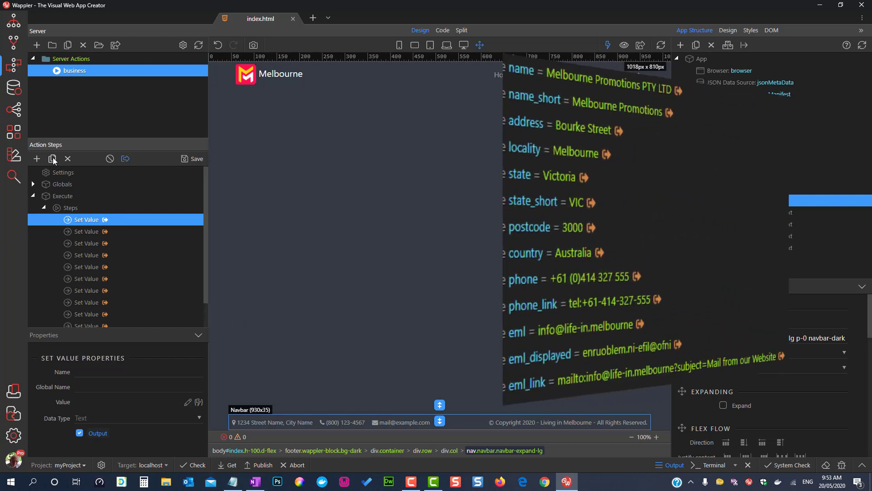
pyautogui.click(53, 159)
pyautogui.click(53, 159)
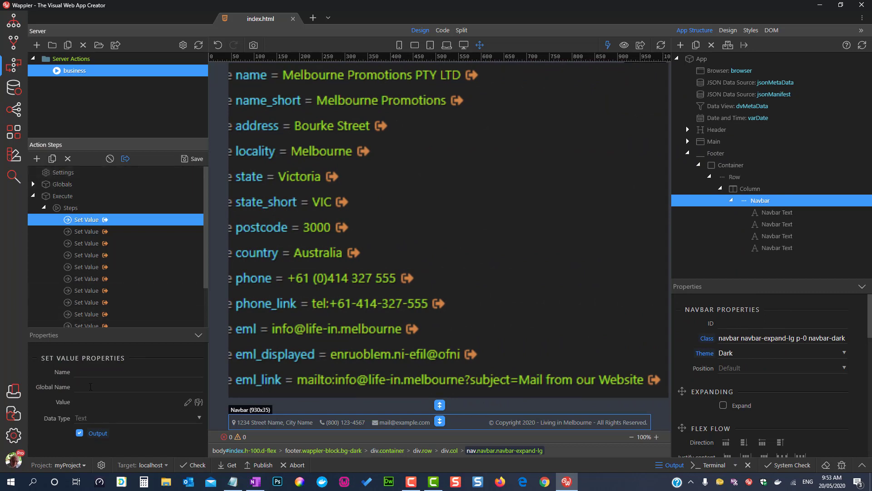
# Step: Name the first Set Value step name and give it the value Melbourne Promotions PTY LTD
pyautogui.click(97, 373)
pyautogui.write('name')
pyautogui.click(101, 404)
pyautogui.write('Melbourne Promotions PTY LTD')
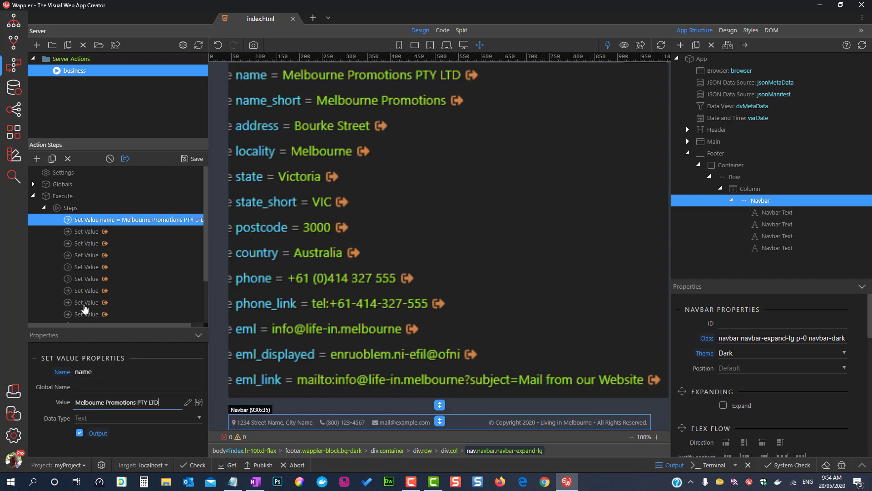
# Step: Name the second Set Value step name_short with the value Melbourne Promotions, and save the business action
pyautogui.click(88, 231)
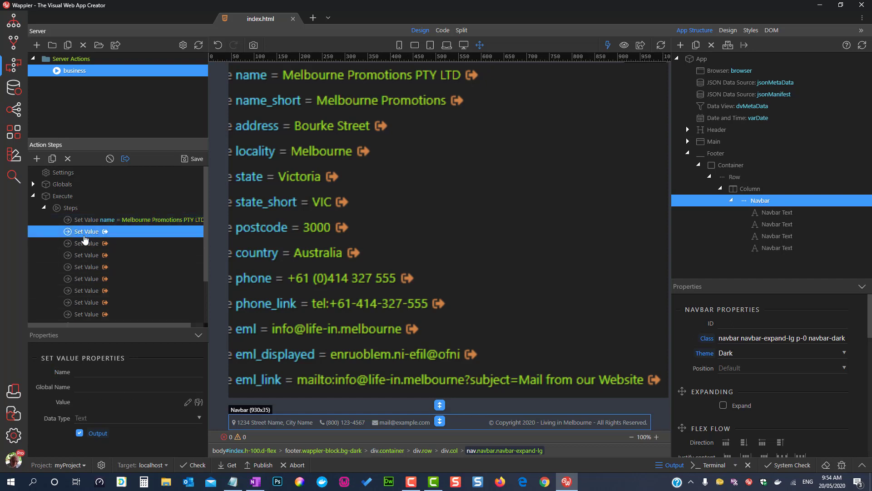
pyautogui.click(91, 371)
pyautogui.write('name_short')
pyautogui.click(92, 404)
pyautogui.write('Melbourne Promotions PTY LTD')
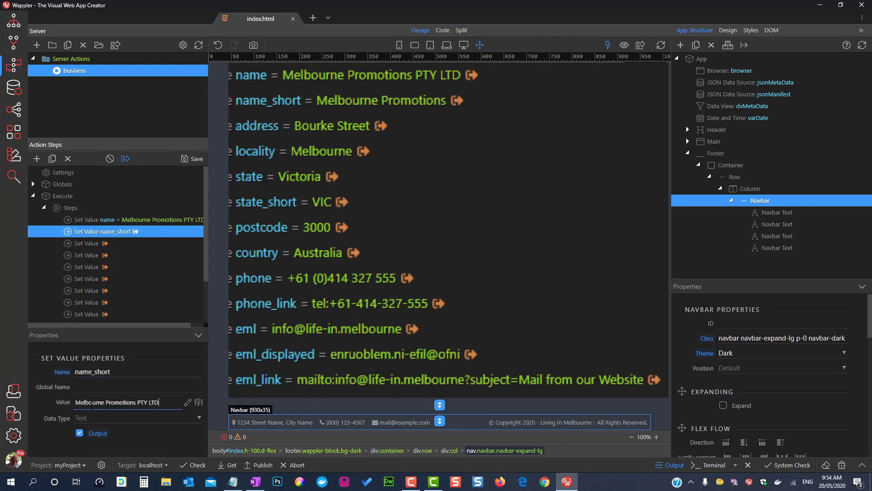
pyautogui.press('BackSpace')
pyautogui.press('BackSpace')
pyautogui.press('BackSpace')
pyautogui.press('BackSpace')
pyautogui.press('BackSpace')
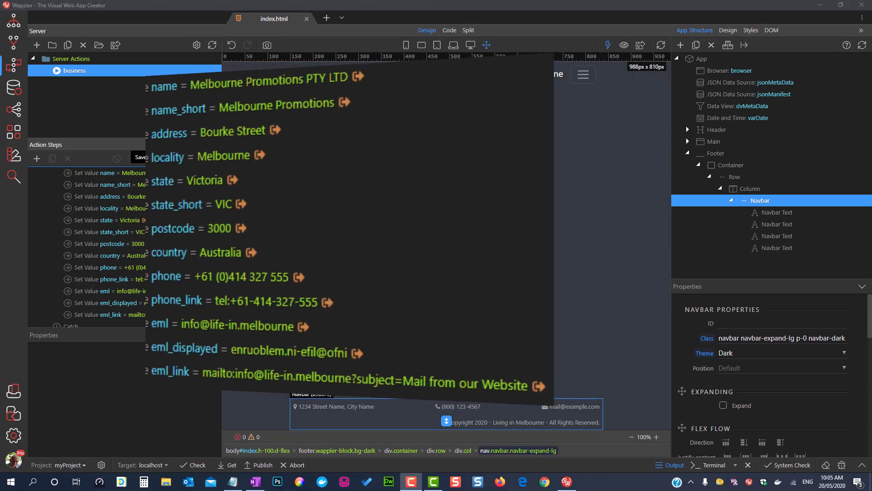
pyautogui.click(211, 159)
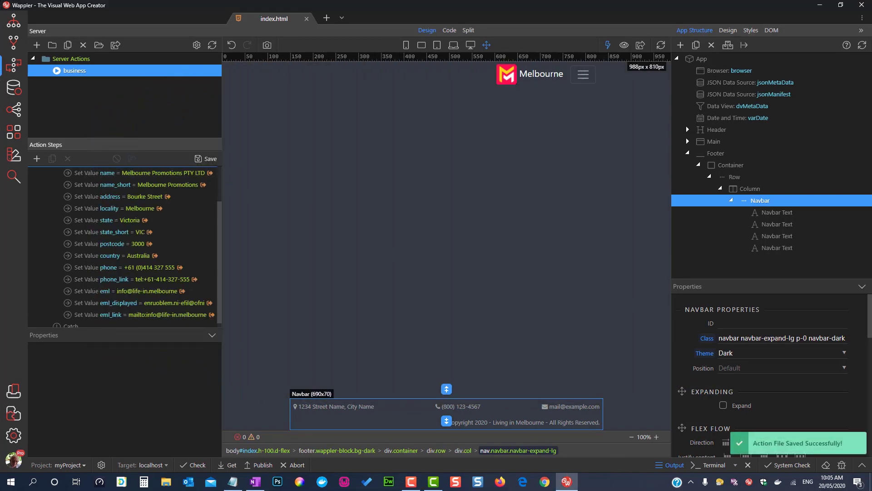
# Step: Add a Server Connect data component to the App in index.html and set its ID to scBusiness
pyautogui.click(694, 62)
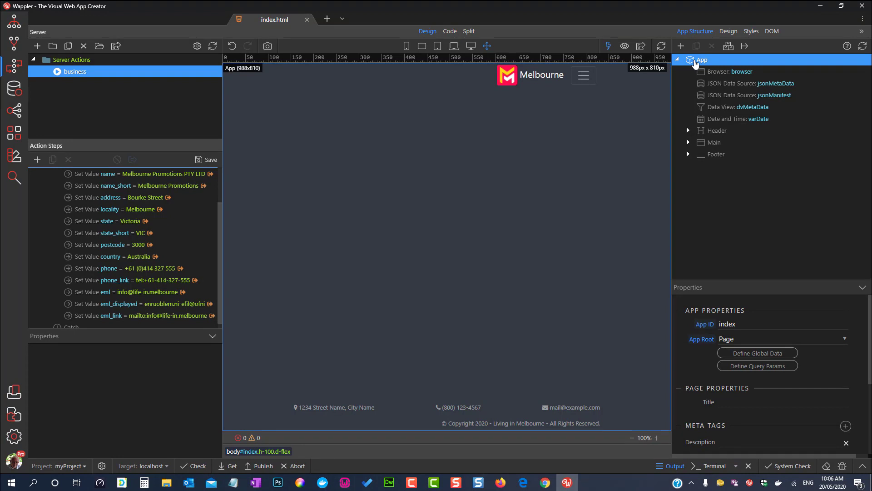
pyautogui.rightClick(695, 64)
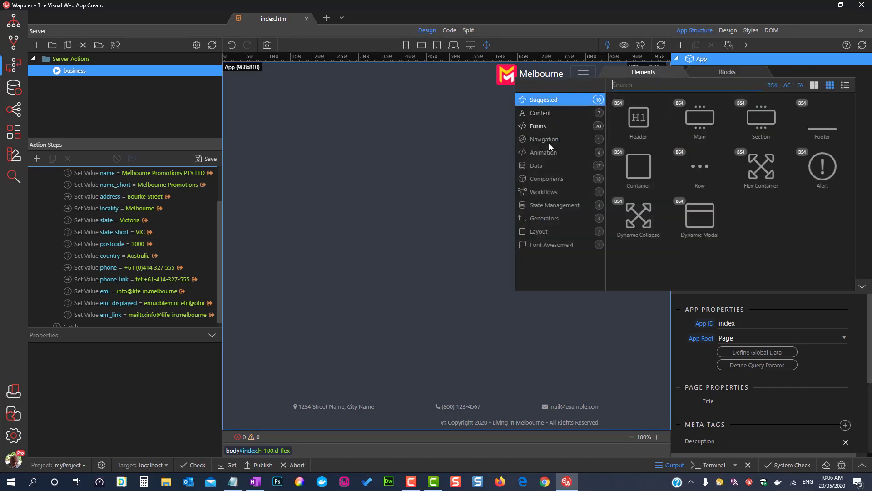
pyautogui.click(539, 166)
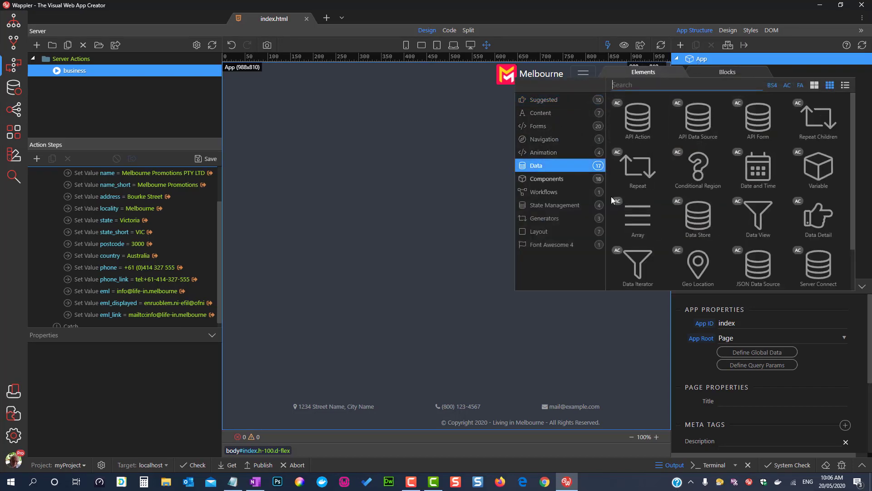
pyautogui.click(817, 267)
pyautogui.doubleClick(776, 322)
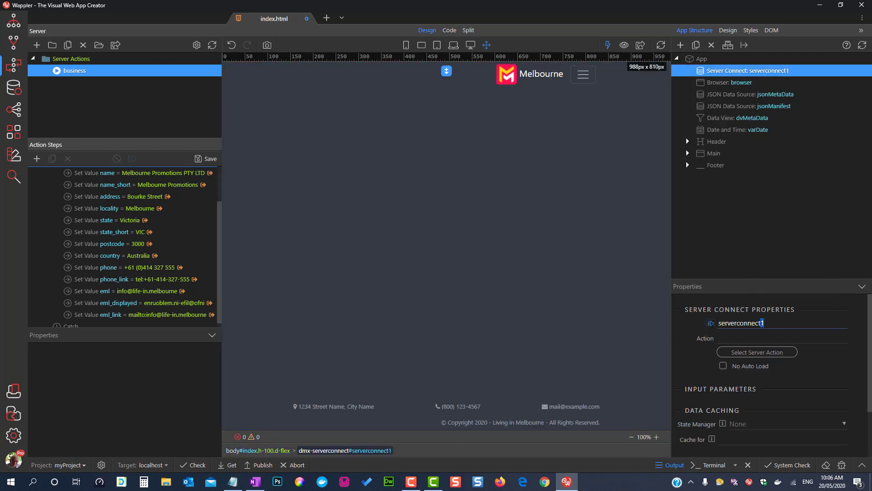
pyautogui.write('scBusiness')
# Step: Assign the business server action to the scBusiness component and save the page
pyautogui.click(768, 358)
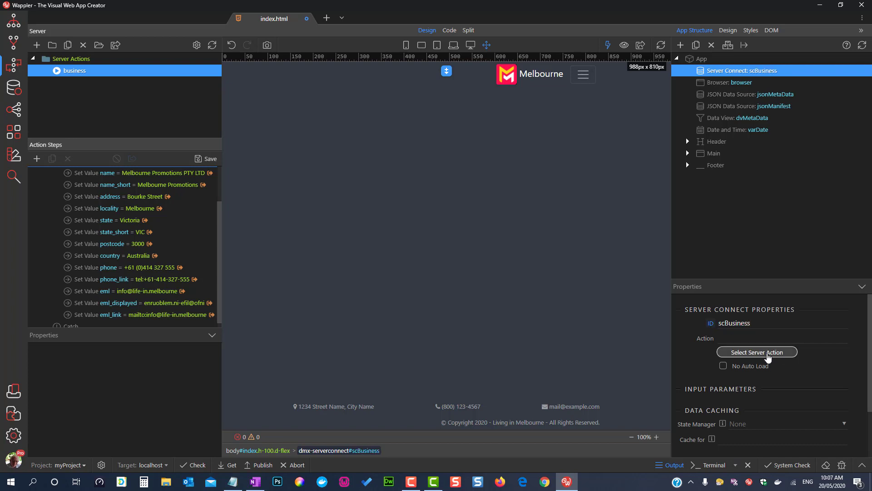
pyautogui.click(767, 358)
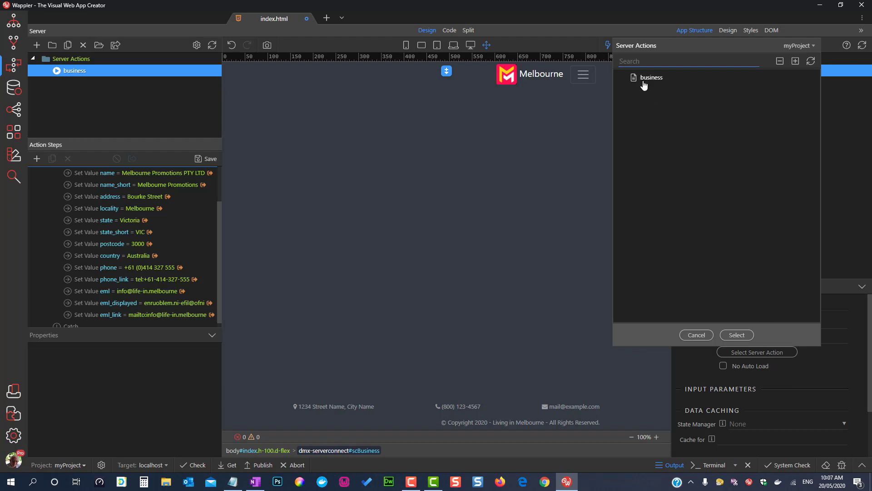
pyautogui.click(648, 78)
pyautogui.click(735, 335)
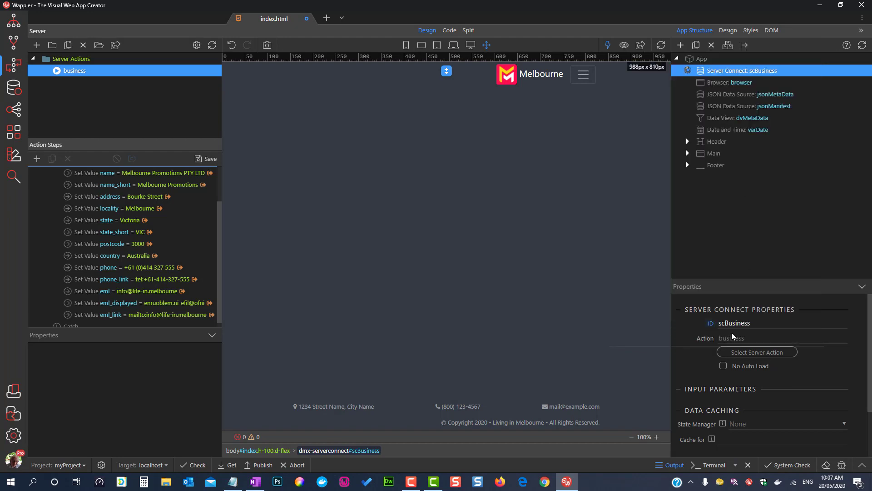
pyautogui.hotkey('ctrl', 's')
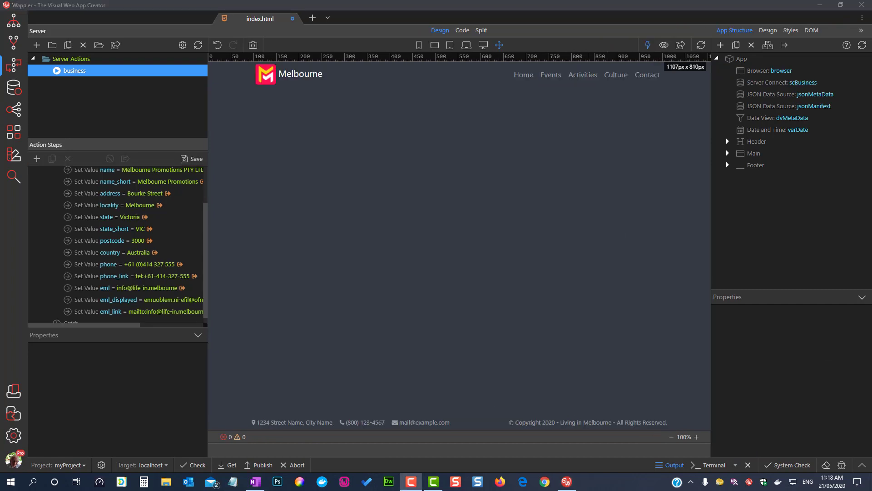
# Step: Replace the existing footer by deleting it and inserting an empty Footer element after Main
pyautogui.click(767, 164)
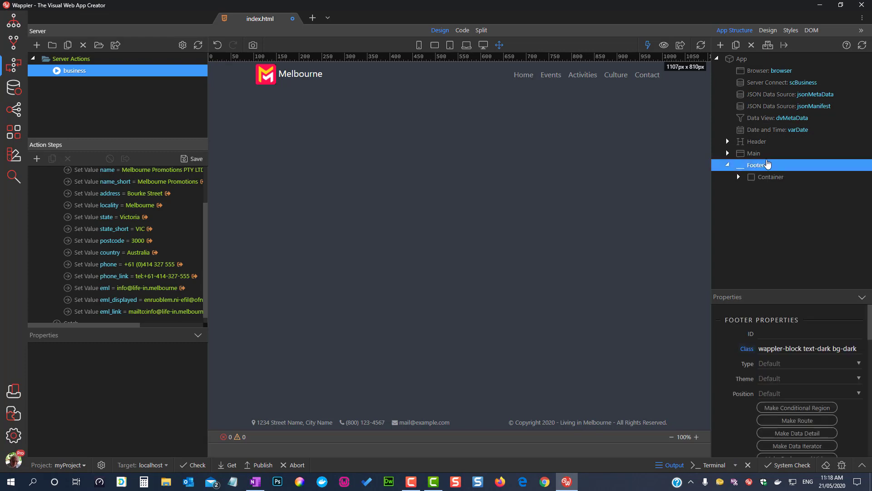
pyautogui.click(752, 46)
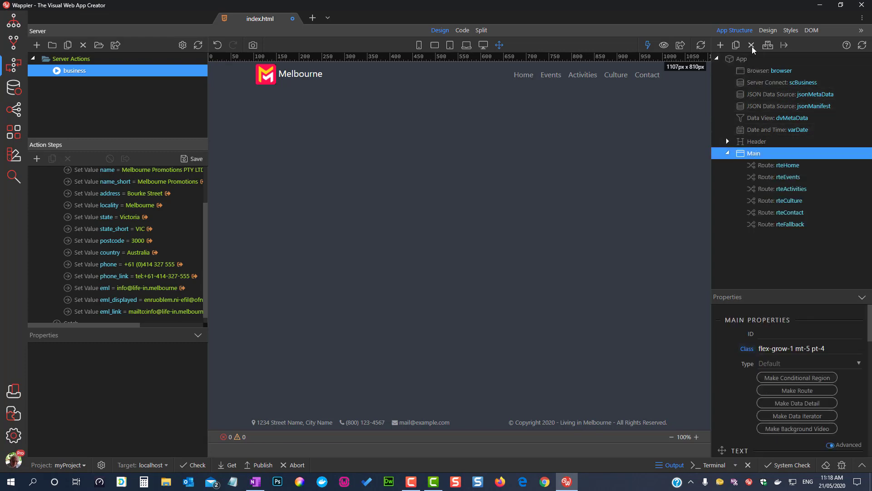
pyautogui.click(750, 155)
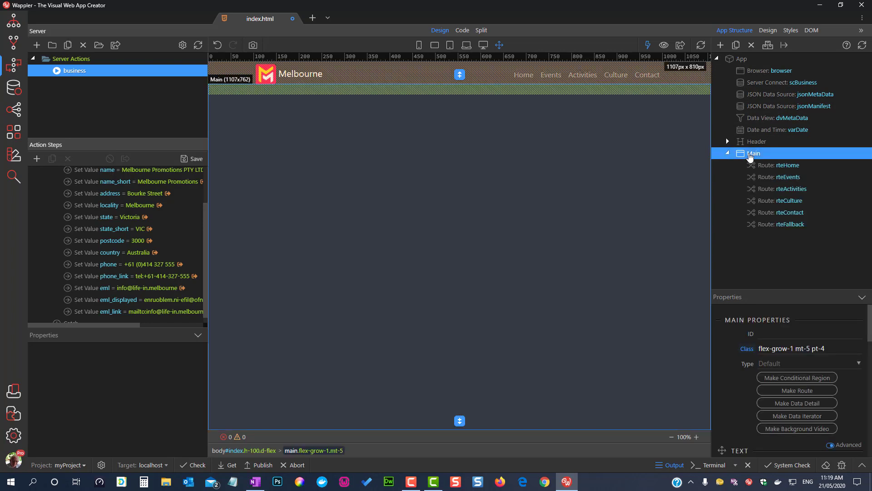
pyautogui.click(461, 421)
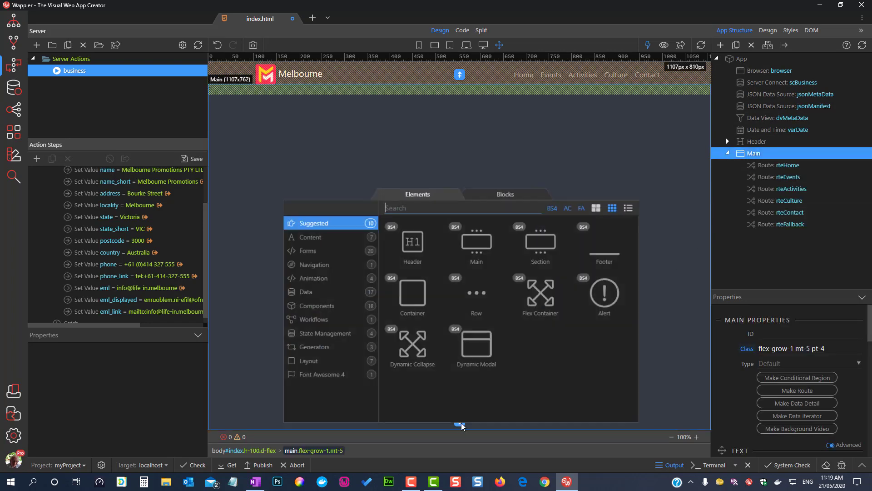
pyautogui.click(598, 266)
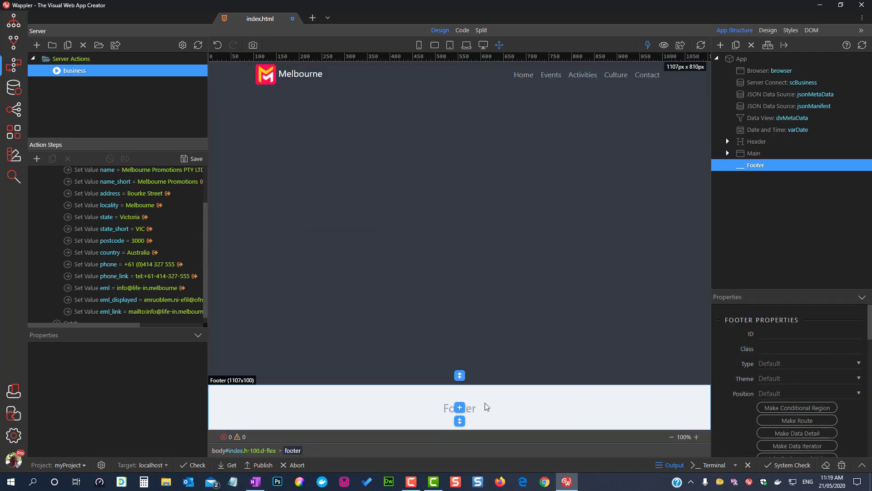
# Step: Insert a Container into the new footer and a Row inside that container
pyautogui.click(459, 407)
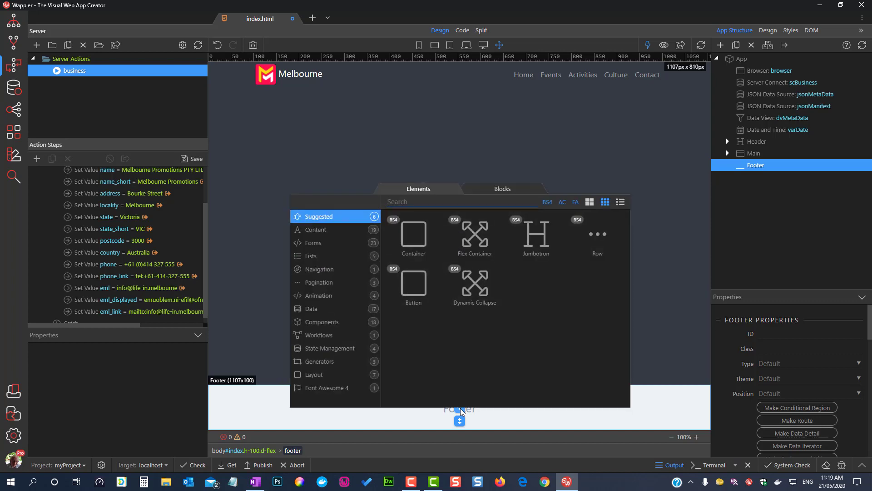
pyautogui.click(413, 236)
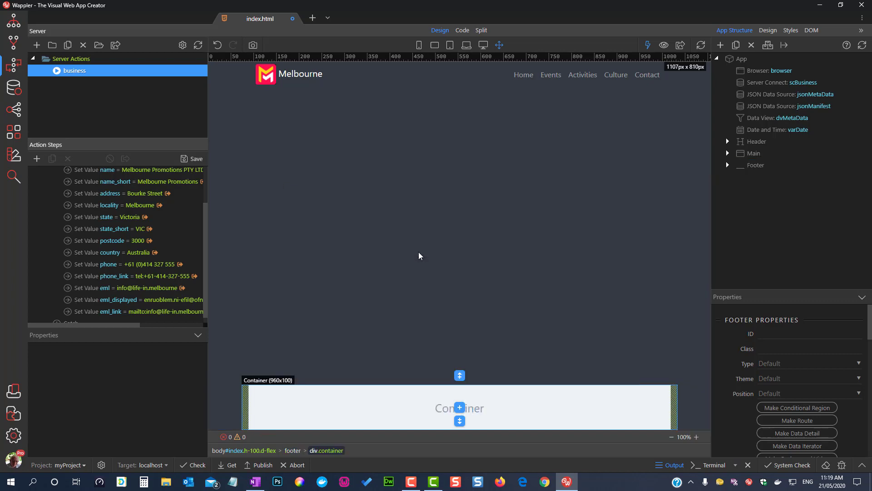
pyautogui.click(460, 407)
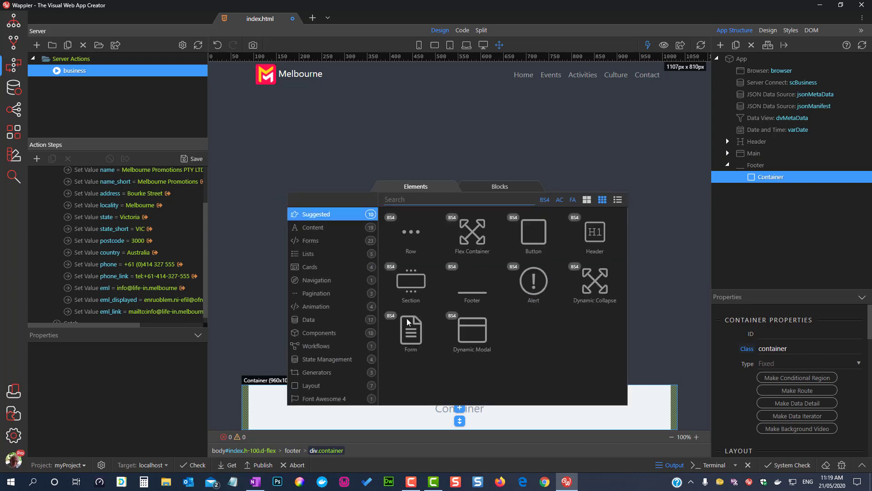
pyautogui.click(412, 254)
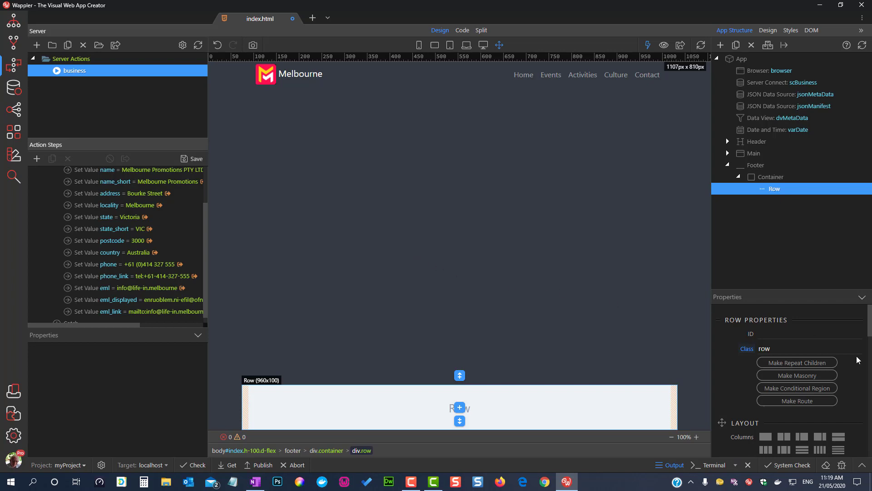
# Step: Set the footer row's padding to 3 at the left and right and 2 at the top
pyautogui.scroll(-4, 857, 363)
pyautogui.scroll(-4, 857, 368)
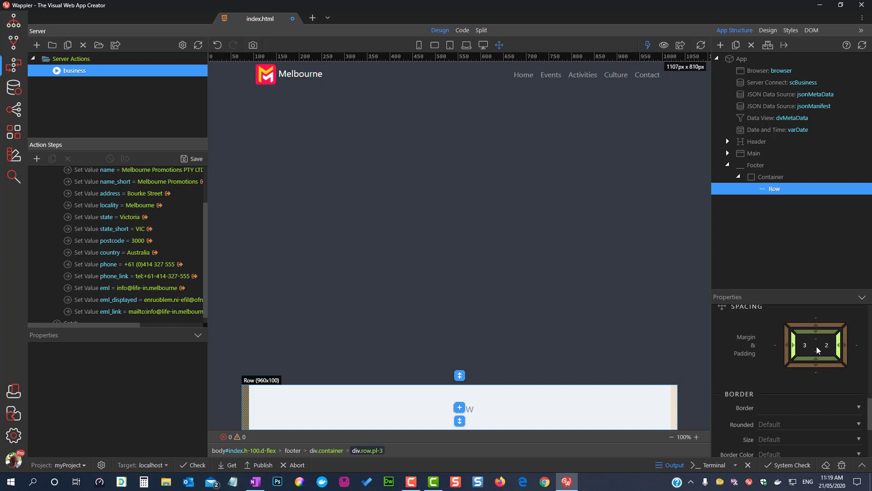
pyautogui.moveTo(816, 346); pyautogui.dragTo(809, 352)
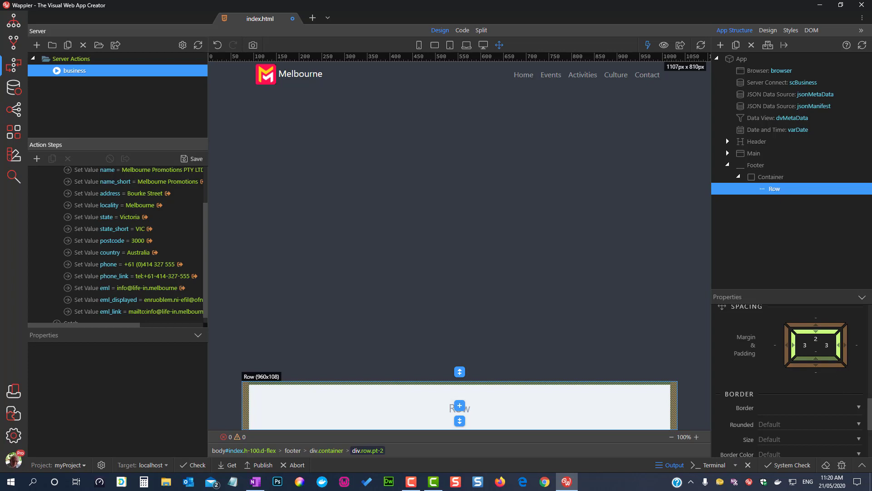
# Step: Insert a Paragraph into the footer row and duplicate it twice to get three paragraphs
pyautogui.click(460, 406)
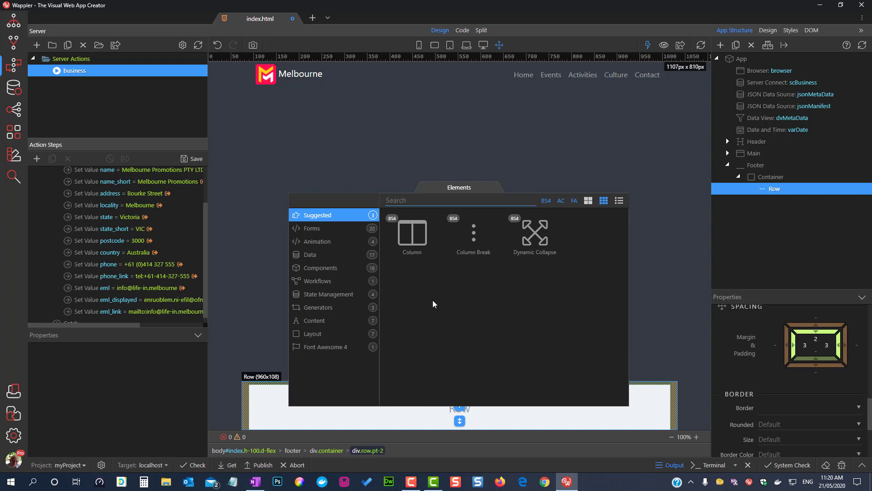
pyautogui.click(318, 322)
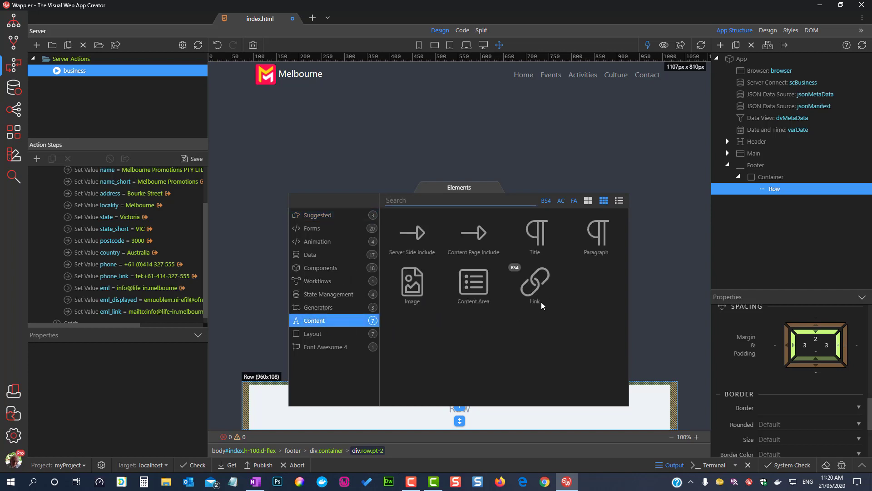
pyautogui.click(596, 234)
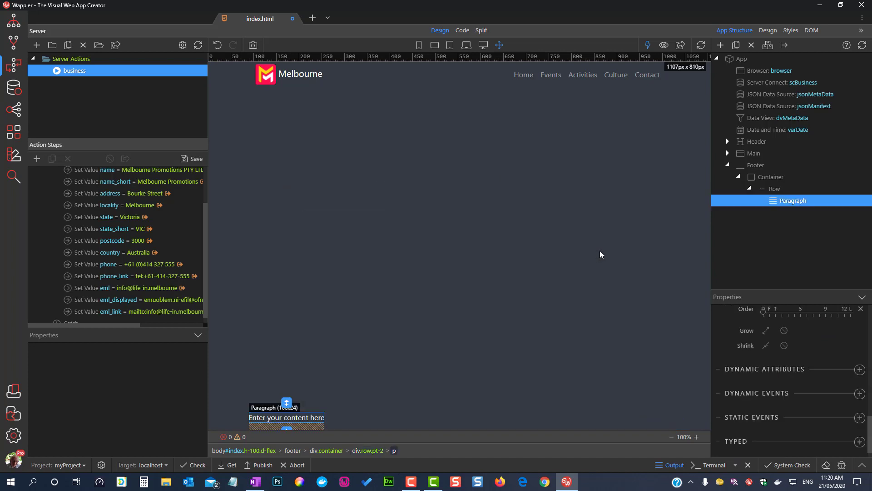
pyautogui.click(736, 46)
pyautogui.click(736, 46)
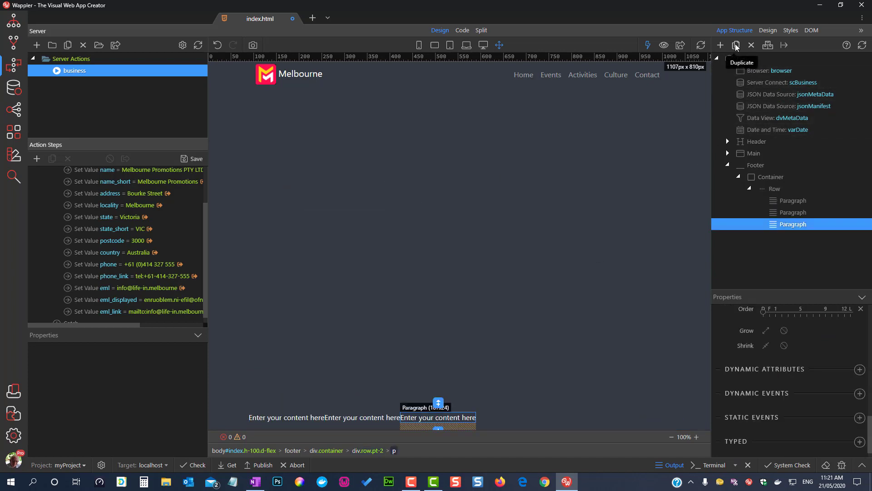
# Step: Align the footer row's content vertically to the center and distribute it horizontally with space between the paragraphs
pyautogui.click(771, 176)
pyautogui.click(772, 188)
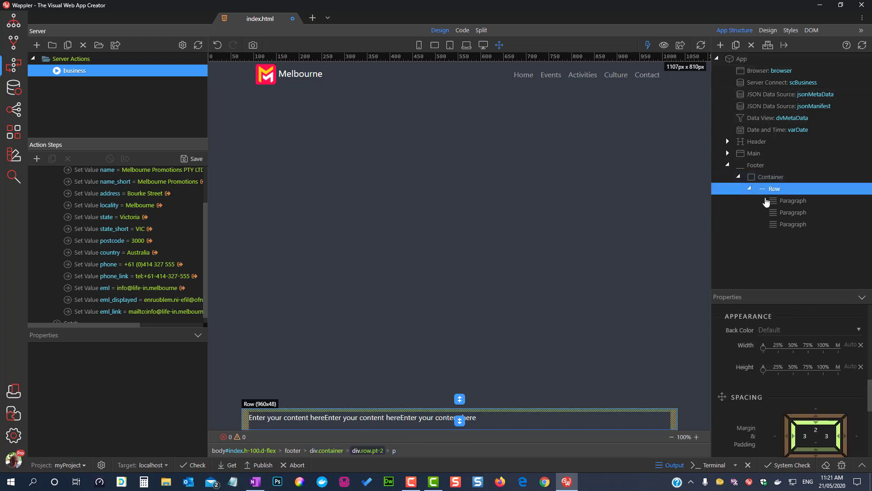
pyautogui.scroll(-3, 850, 400)
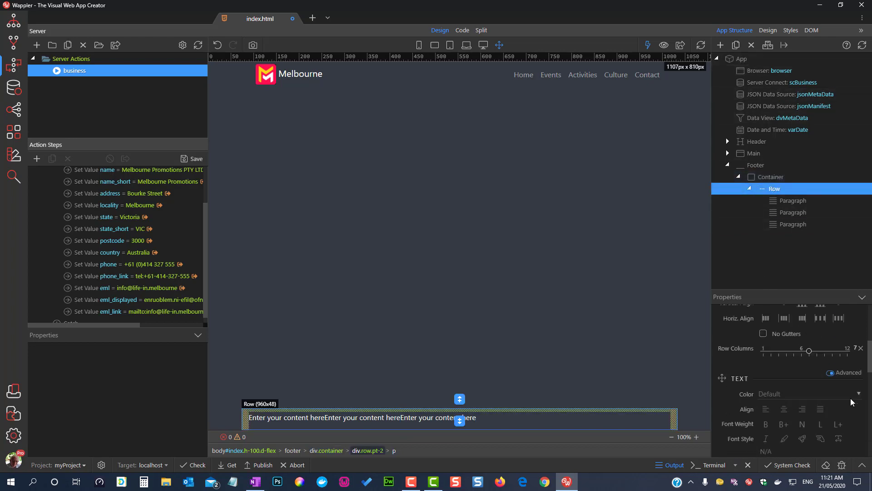
pyautogui.scroll(2, 850, 398)
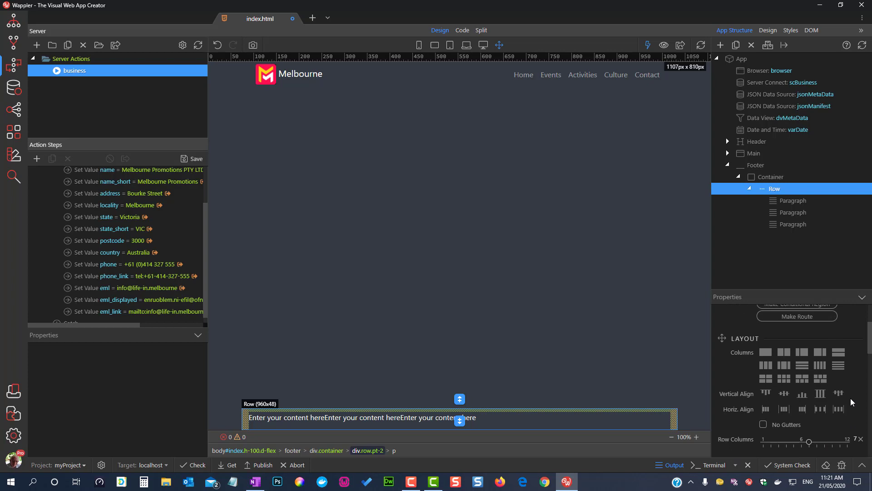
pyautogui.click(785, 394)
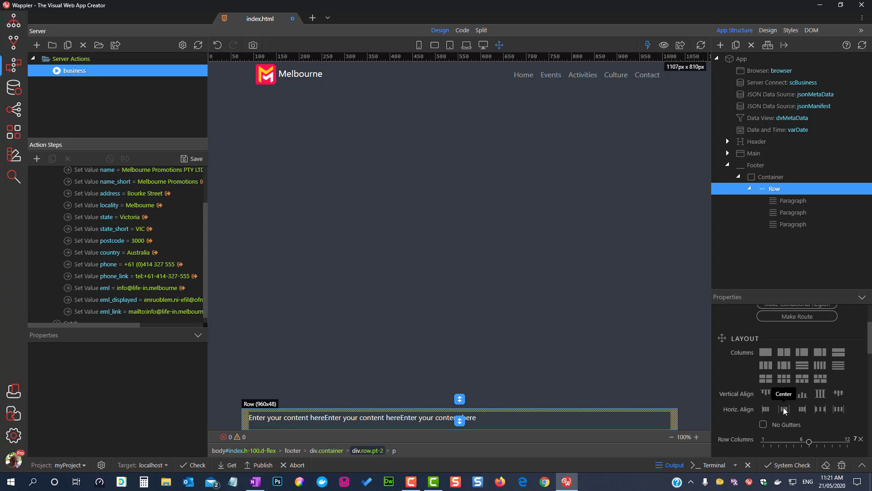
pyautogui.click(820, 410)
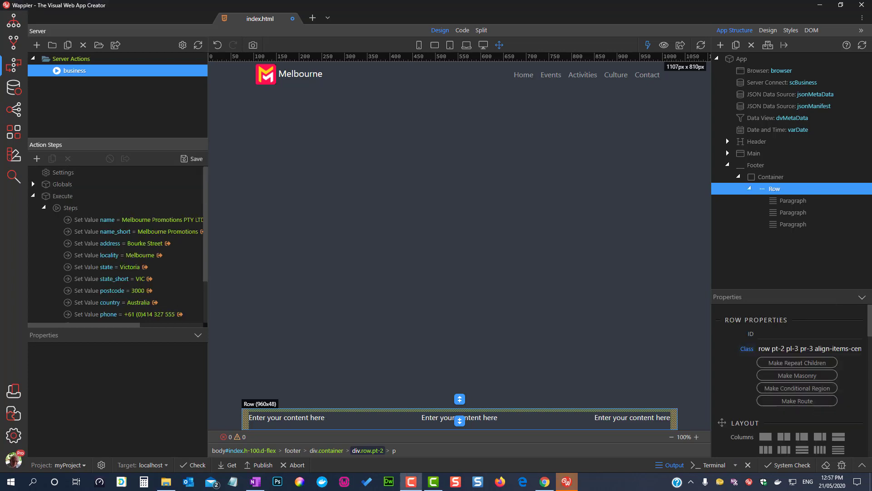
# Step: Delete the placeholder text "Enter your content here" from the first footer paragraph
pyautogui.click(308, 419)
pyautogui.doubleClick(308, 418)
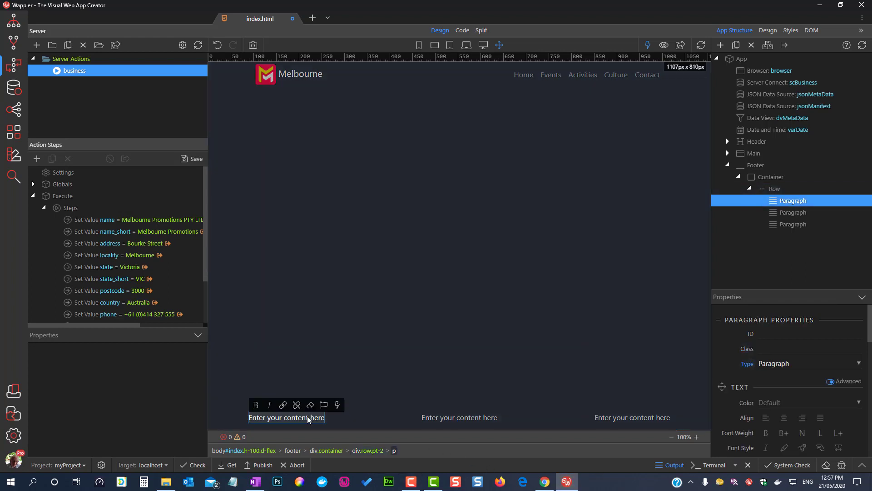
pyautogui.click(249, 418)
pyautogui.moveTo(248, 418); pyautogui.dragTo(325, 417)
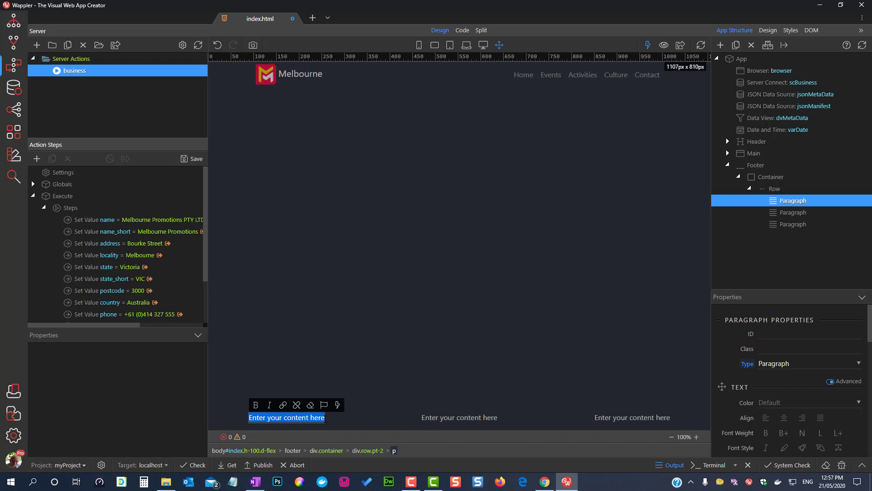
pyautogui.press('BackSpace')
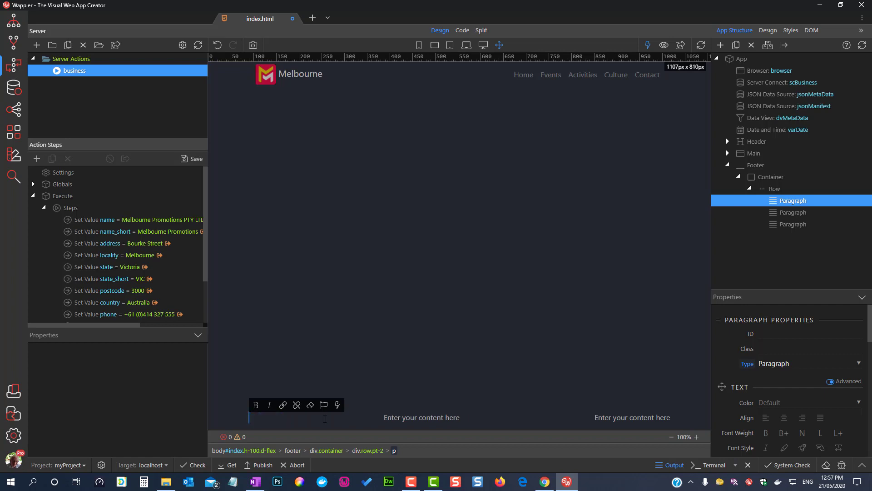
# Step: Insert an Anchor Button inside the first, empty footer paragraph
pyautogui.click(775, 203)
pyautogui.click(775, 201)
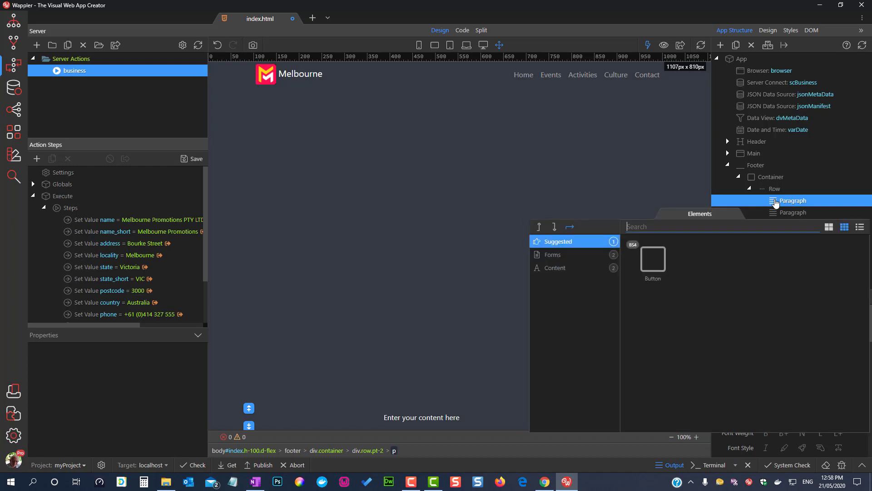
pyautogui.click(559, 255)
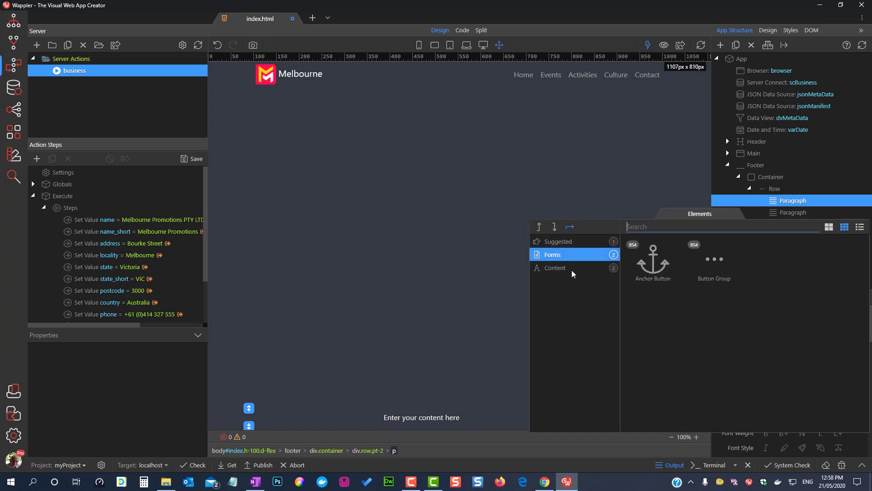
pyautogui.click(652, 266)
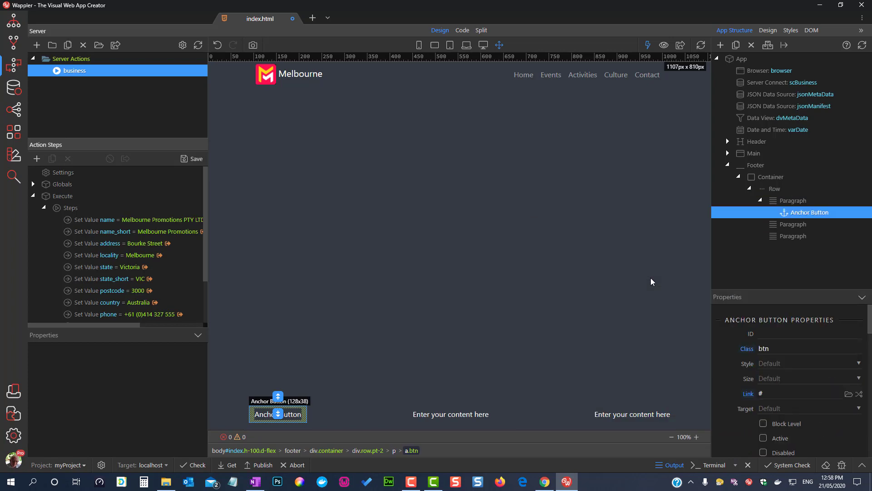
# Step: Find the Phone icon with the search "ph" and insert it before the anchor button's text
pyautogui.doubleClick(259, 417)
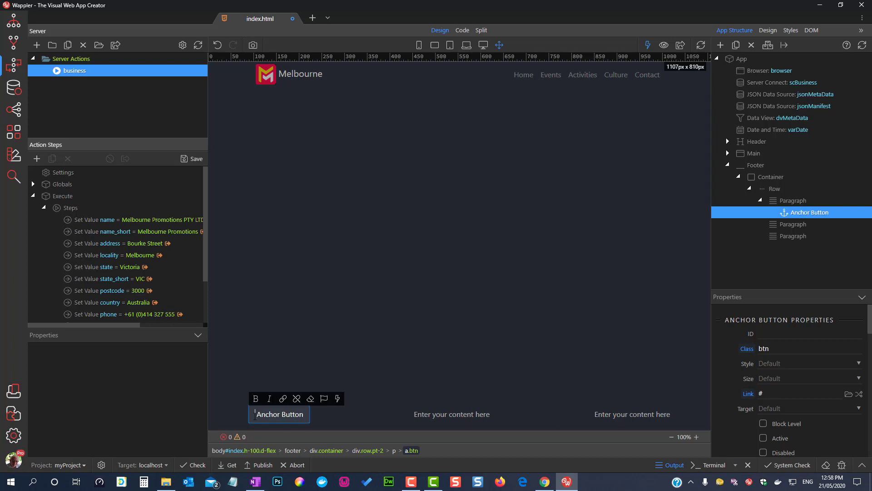
pyautogui.click(323, 399)
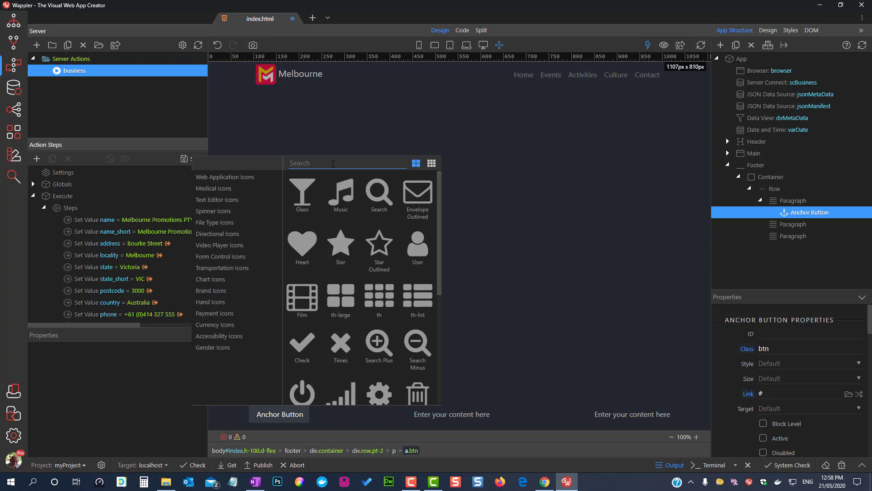
pyautogui.write('ph')
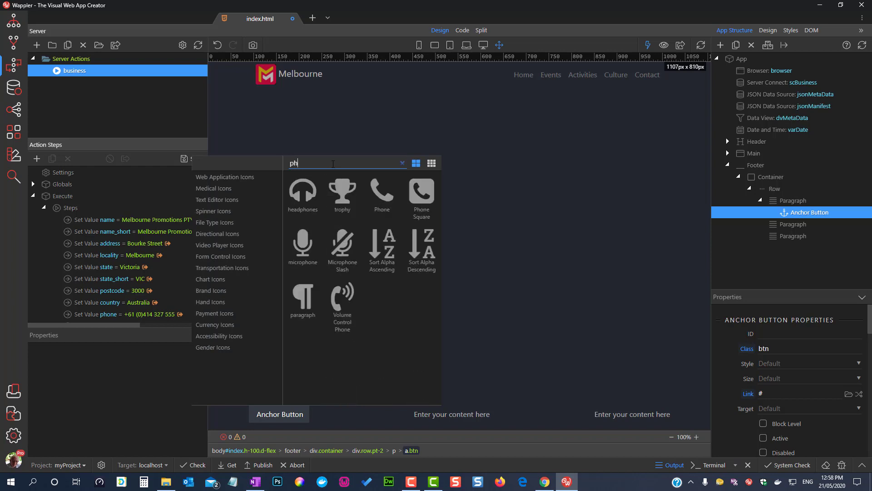
pyautogui.click(383, 200)
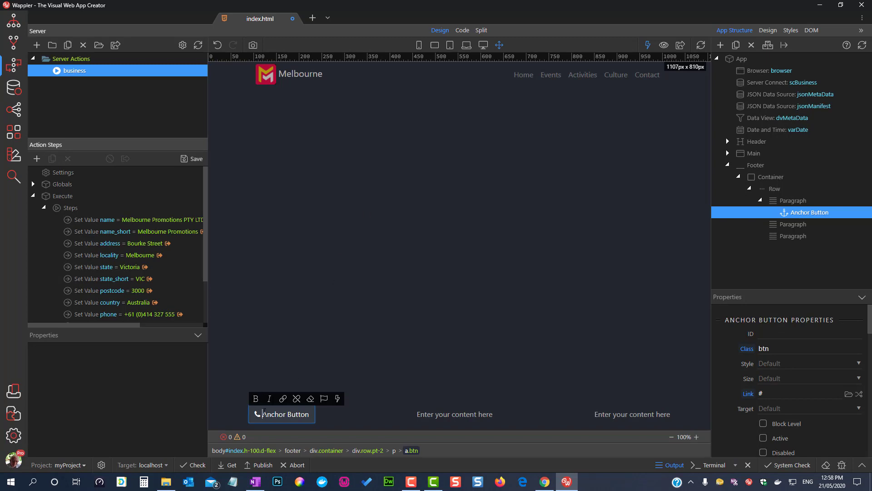
# Step: Replace the "Anchor Button" text after the icon with a binding to the phone value in scBusiness data
pyautogui.moveTo(263, 414); pyautogui.dragTo(310, 414)
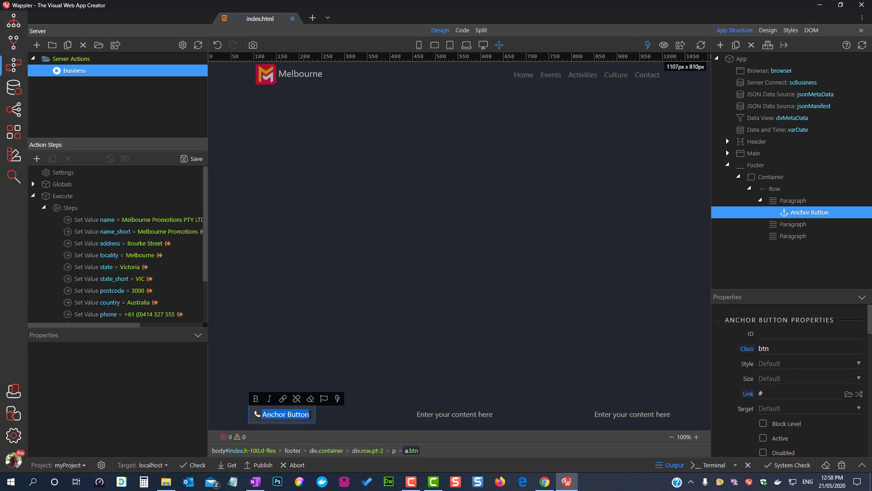
pyautogui.click(337, 398)
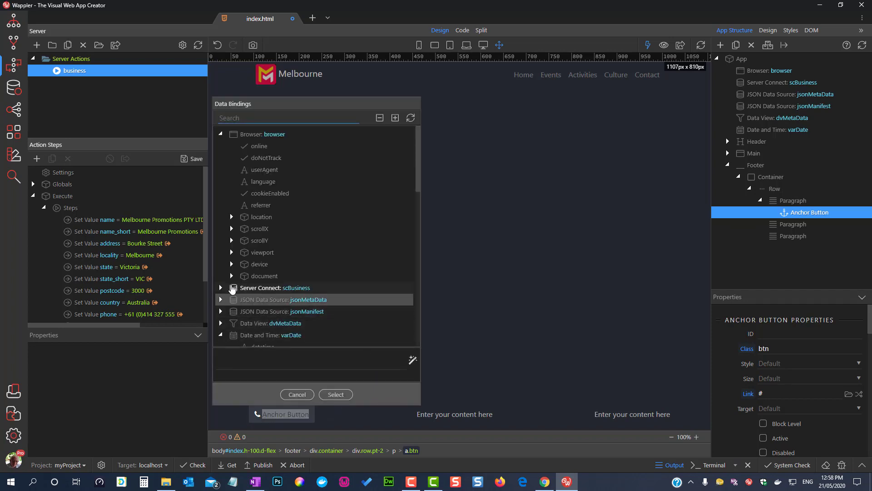
pyautogui.click(220, 288)
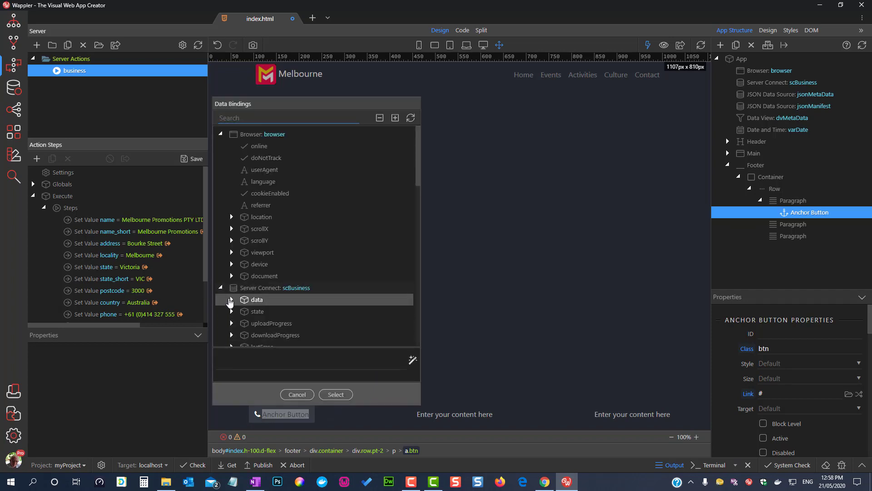
pyautogui.click(233, 300)
pyautogui.scroll(-3, 235, 303)
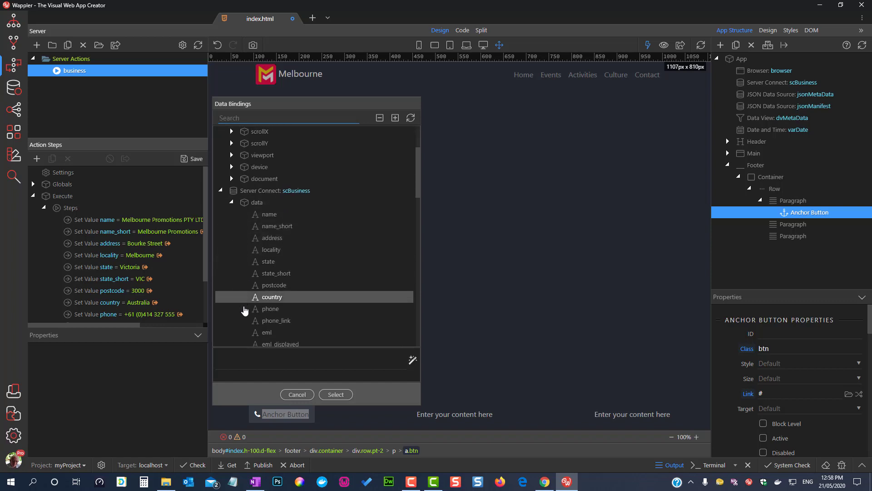
pyautogui.click(265, 273)
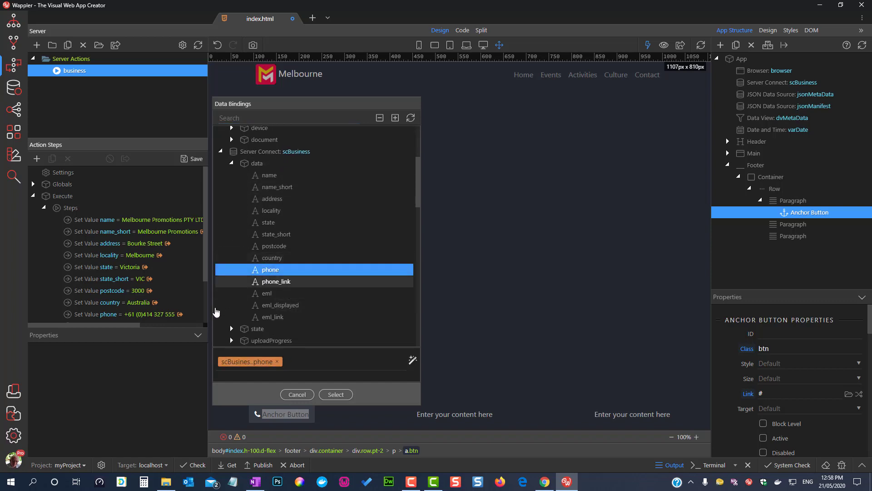
pyautogui.click(336, 395)
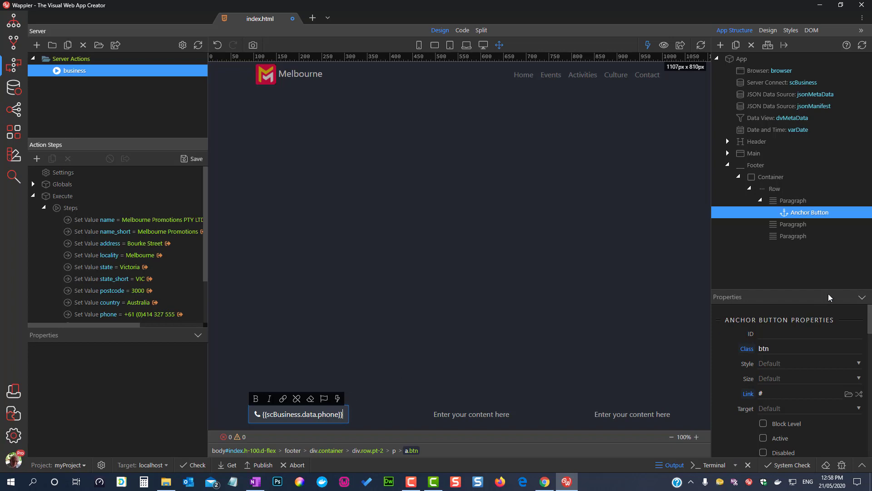
# Step: Set the anchor button's style to Light Outline
pyautogui.click(793, 347)
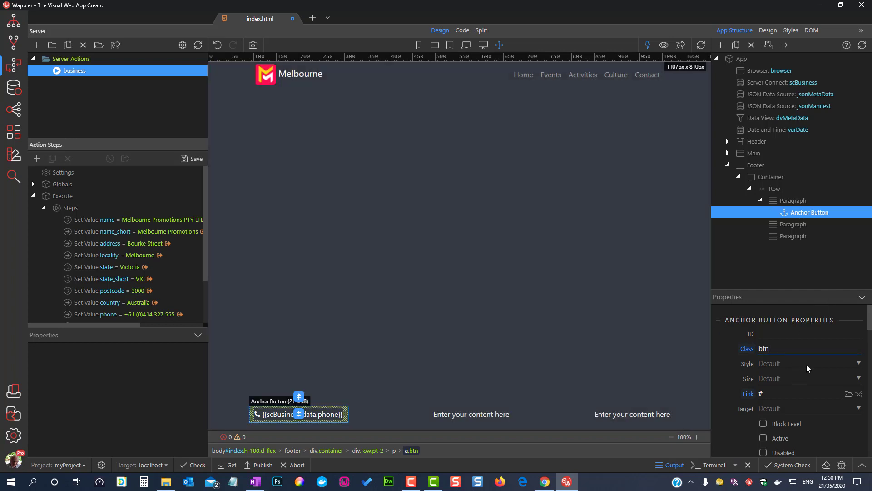
pyautogui.click(807, 364)
pyautogui.scroll(-3, 820, 334)
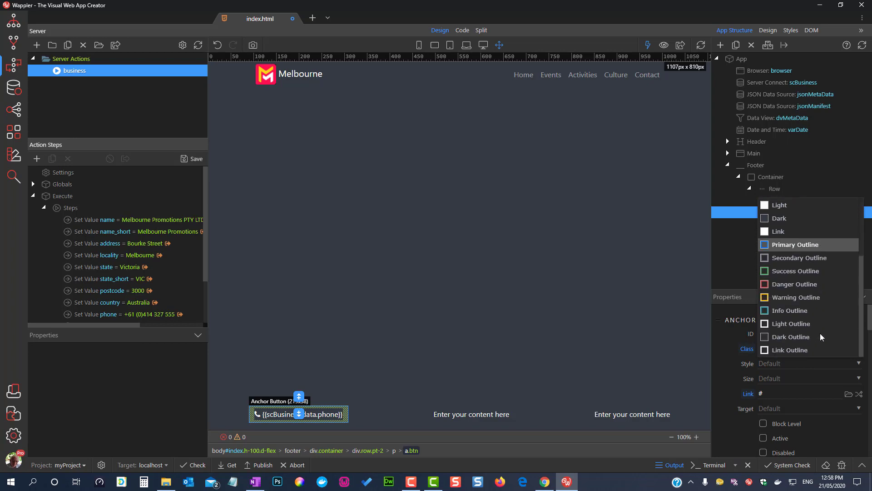
pyautogui.click(806, 324)
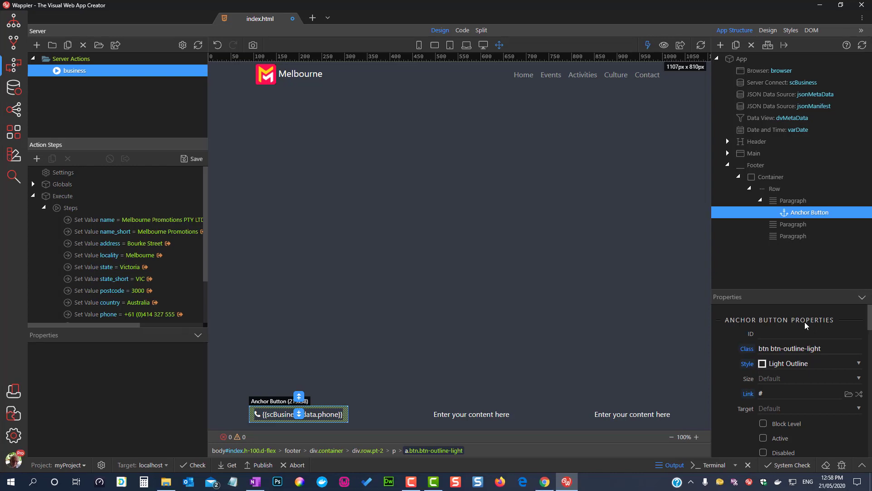
# Step: Add a dynamic Link attribute to the phone anchor button in the footer's first paragraph
pyautogui.scroll(-2, 816, 390)
pyautogui.scroll(-6, 817, 397)
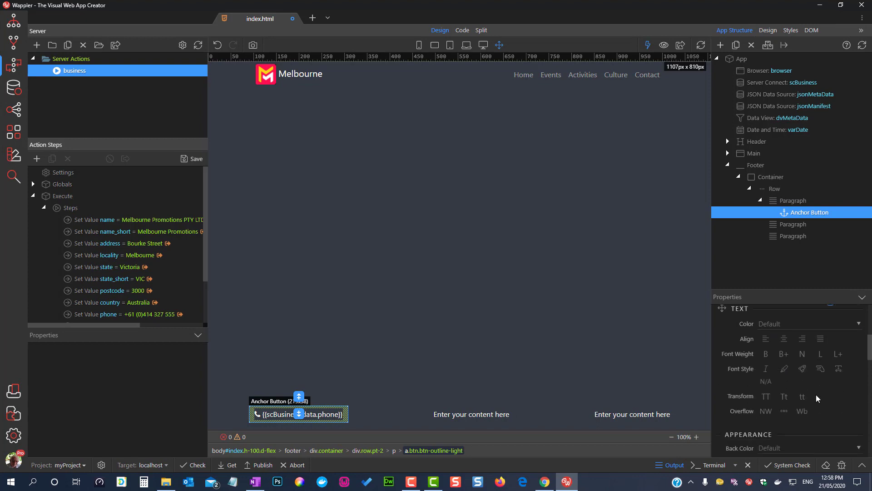
pyautogui.scroll(-6, 816, 394)
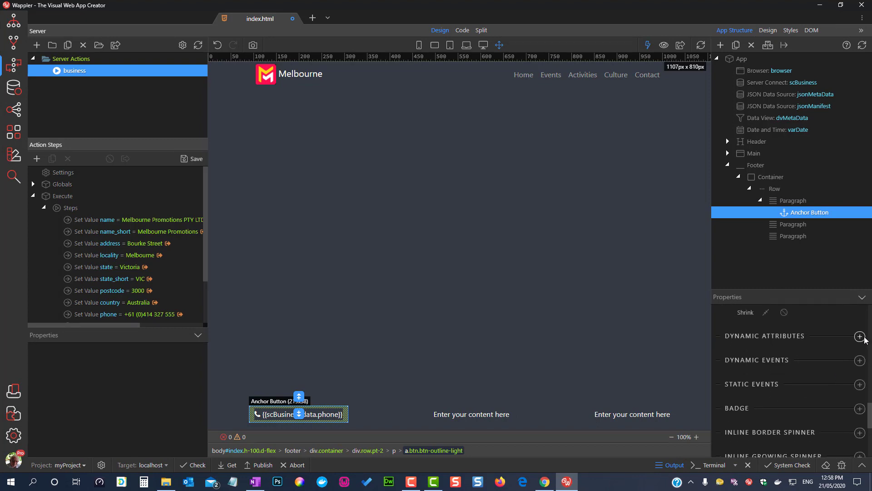
pyautogui.click(860, 337)
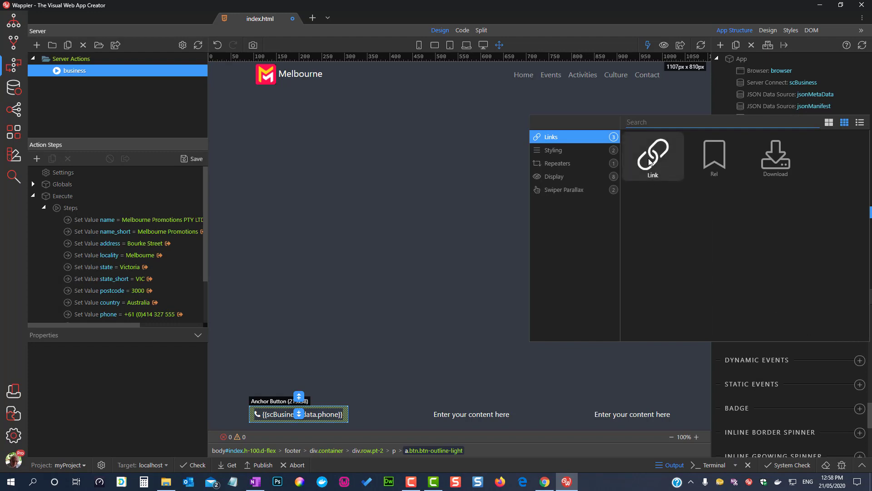
pyautogui.click(652, 158)
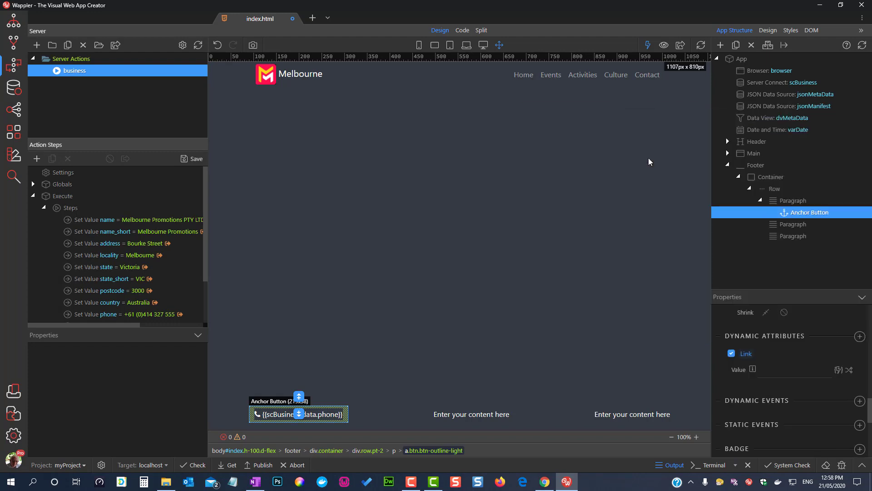
# Step: Bind the dynamic Link value to phone_link from the scBusiness data
pyautogui.click(838, 369)
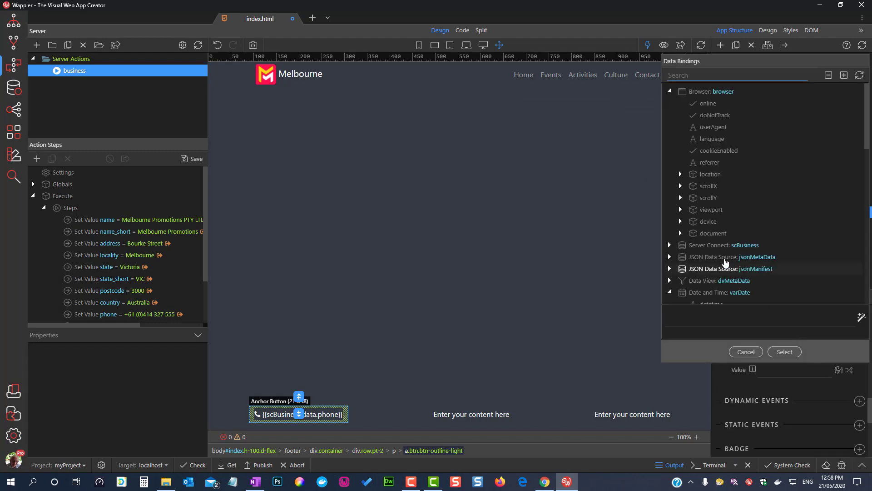
pyautogui.click(670, 245)
pyautogui.click(680, 257)
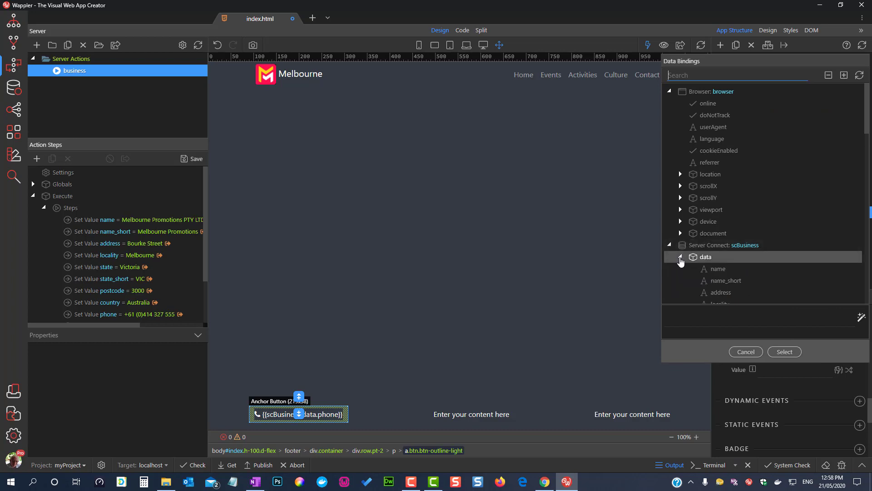
pyautogui.scroll(-3, 686, 262)
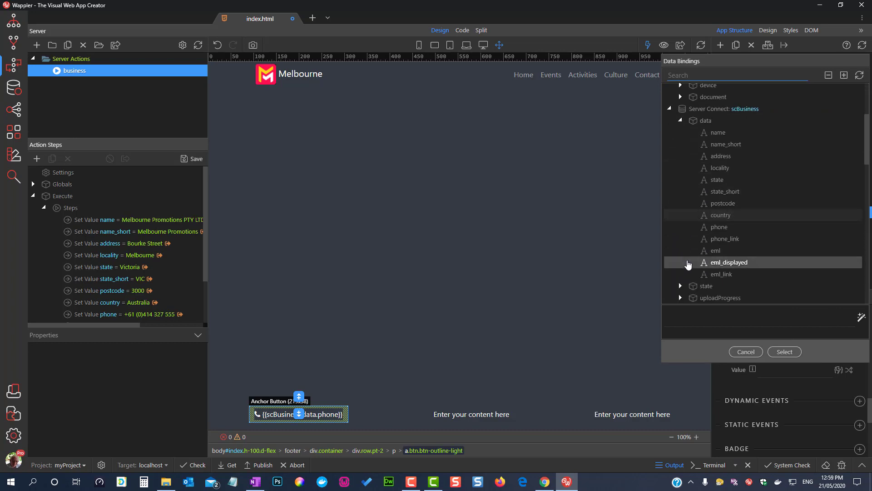
pyautogui.click(722, 239)
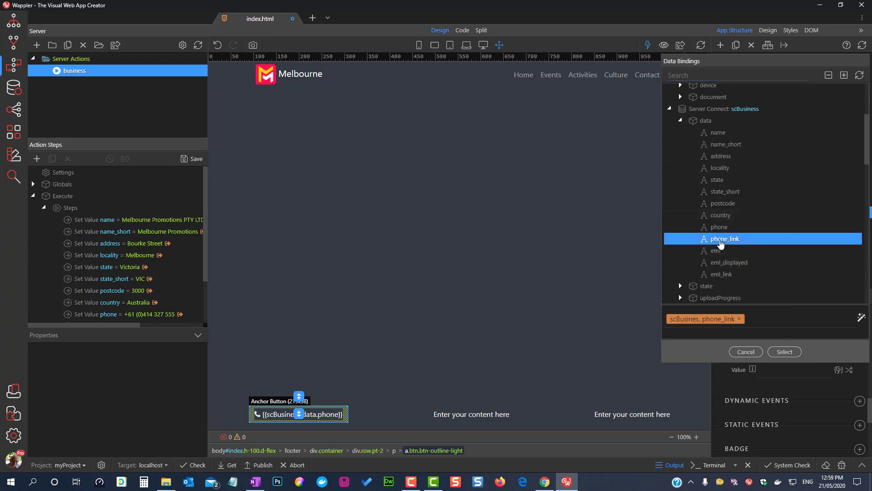
pyautogui.click(783, 353)
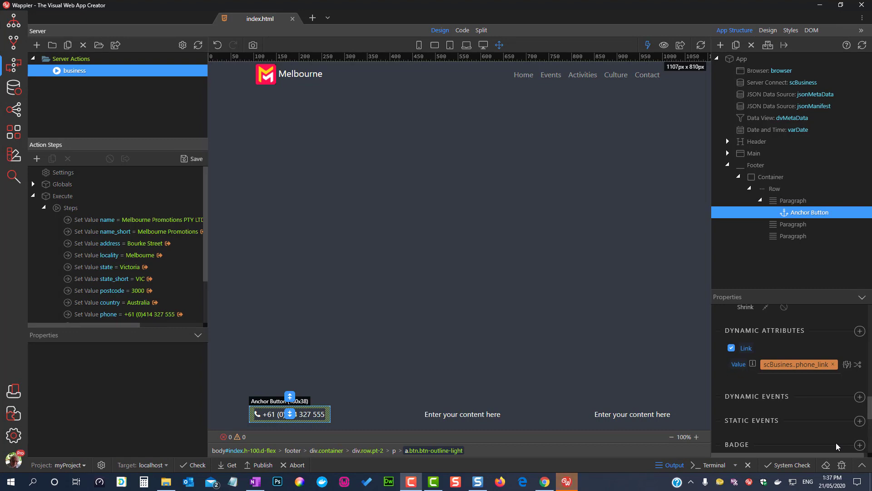
# Step: Add the mobile Phone Numbers meta tag to the App's page properties
pyautogui.click(730, 60)
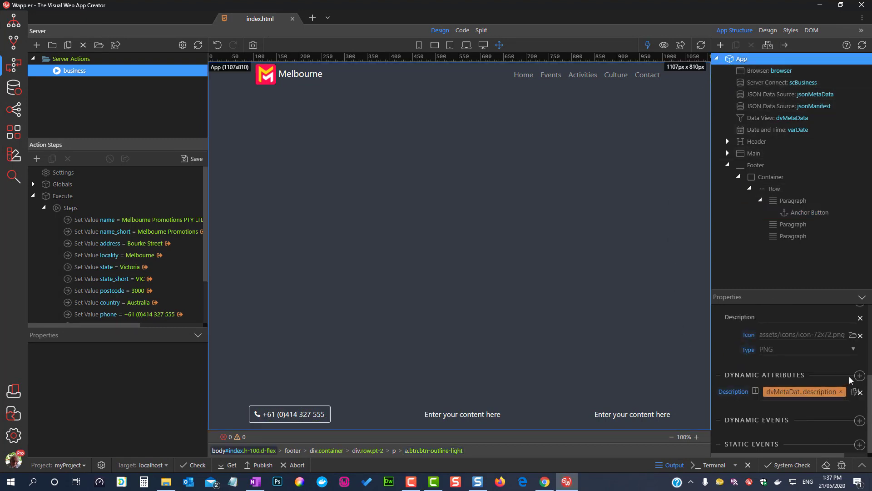
pyautogui.scroll(5, 850, 375)
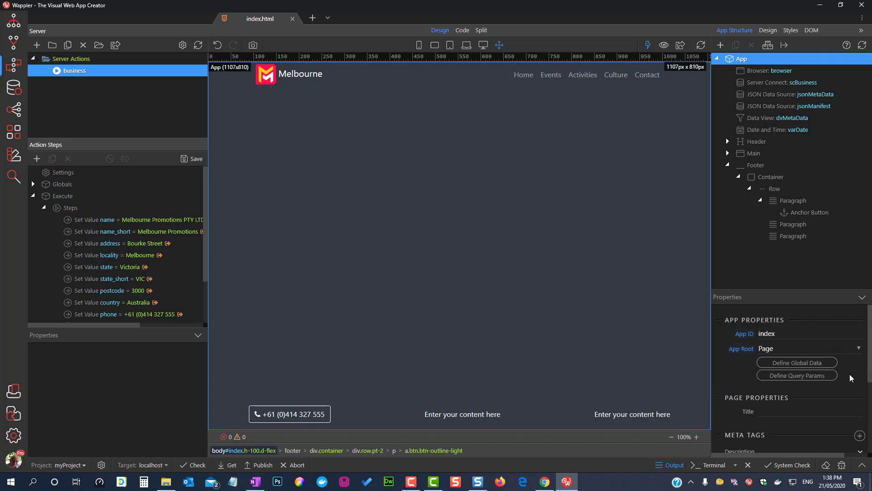
pyautogui.scroll(-2, 831, 403)
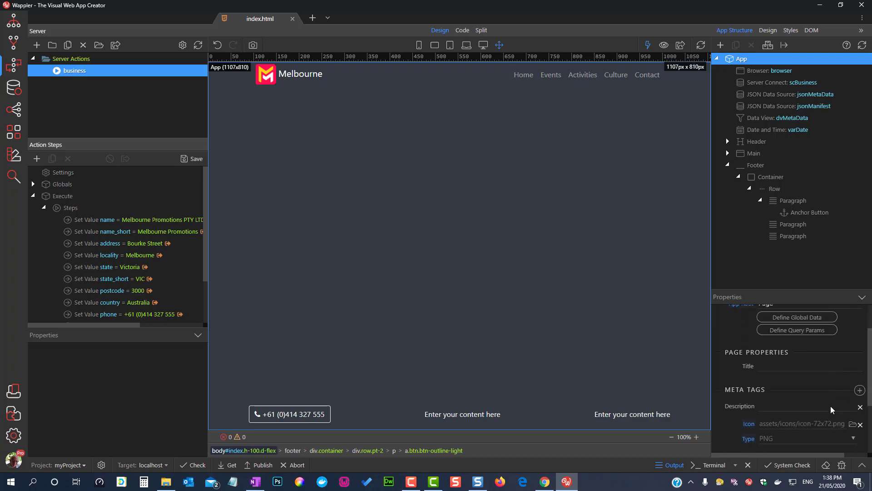
pyautogui.click(860, 390)
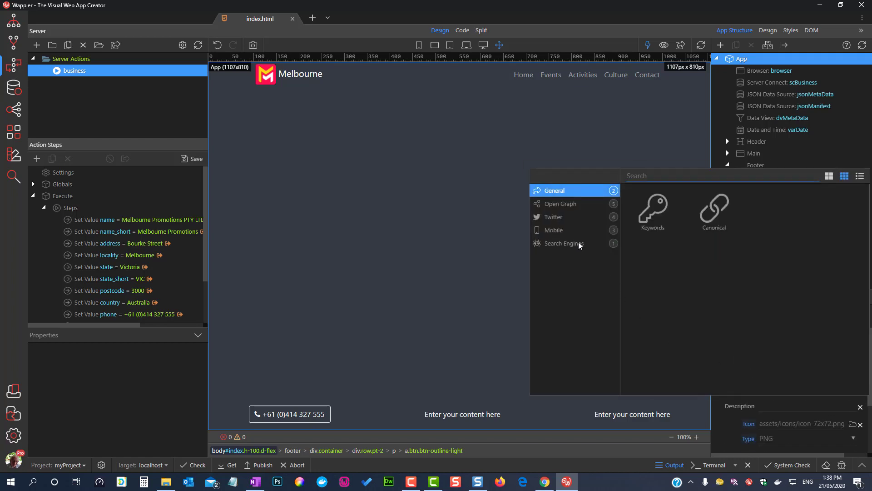
pyautogui.click(562, 229)
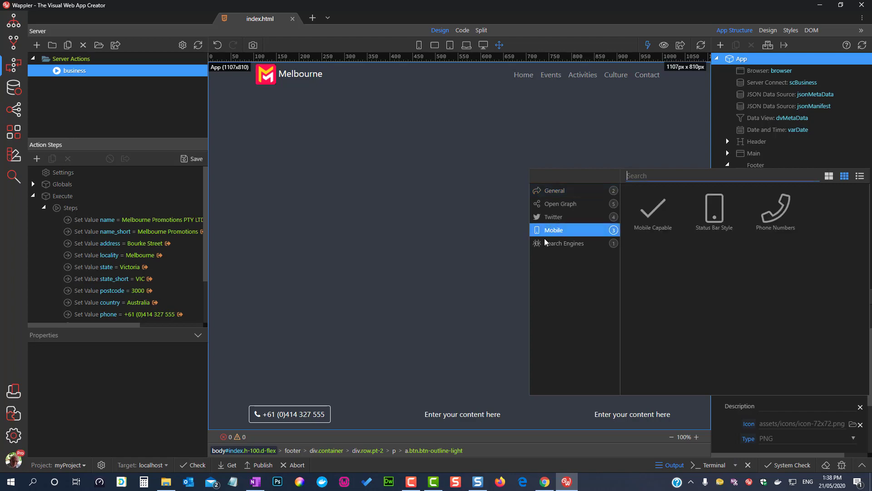
pyautogui.click(776, 231)
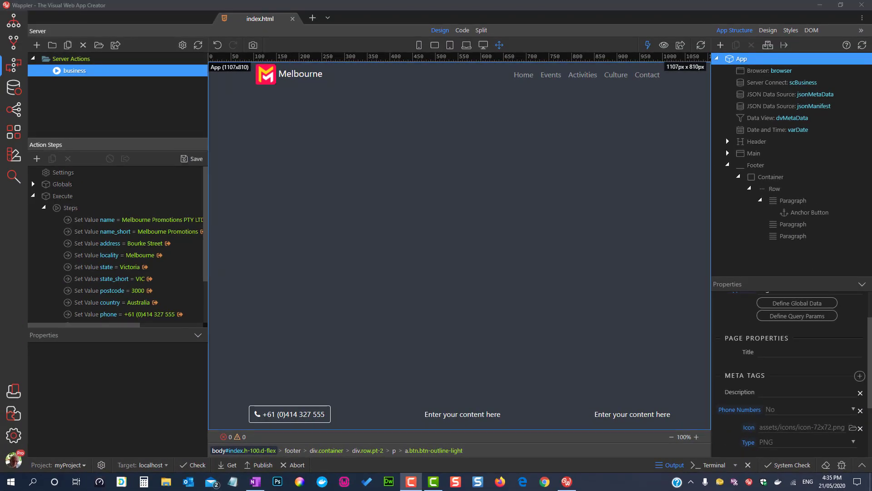
# Step: Find the map-marker icon with the search "map" and insert it before the second footer paragraph's text
pyautogui.click(447, 418)
pyautogui.doubleClick(447, 416)
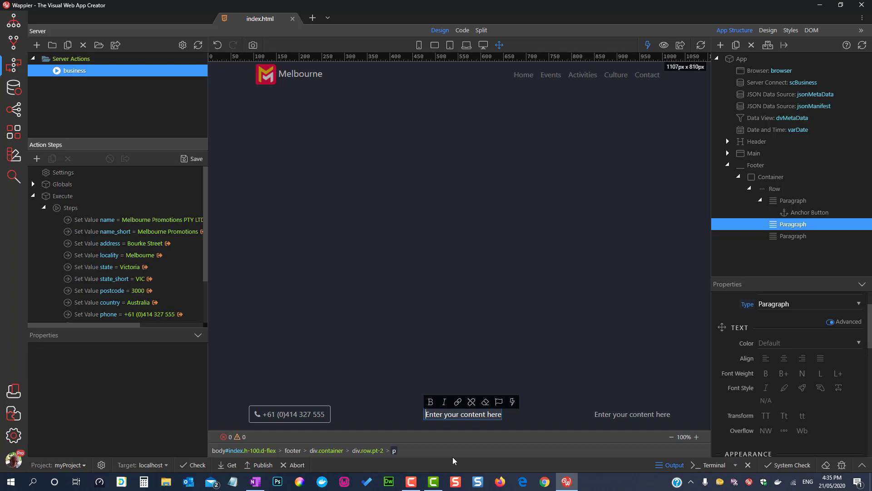
pyautogui.click(499, 402)
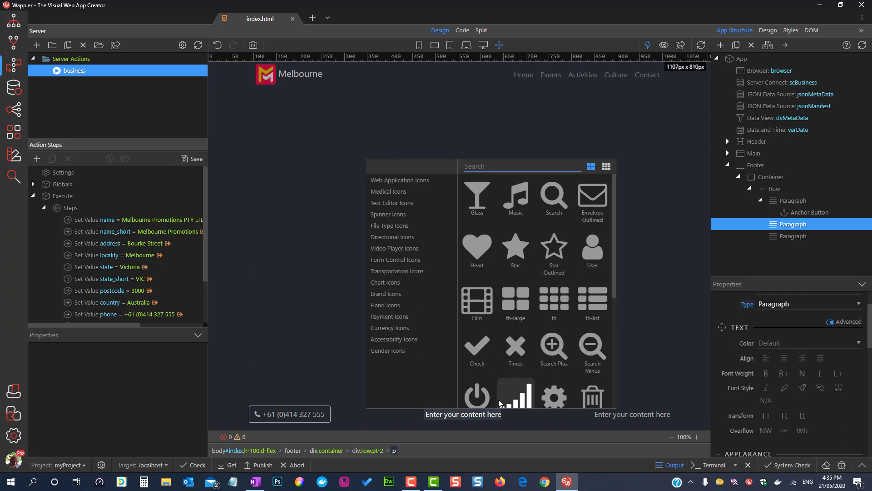
pyautogui.write('map')
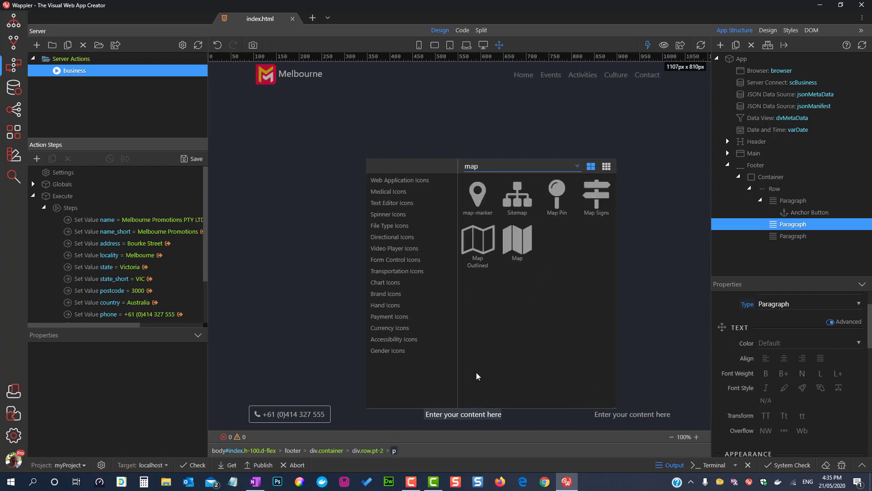
pyautogui.click(473, 199)
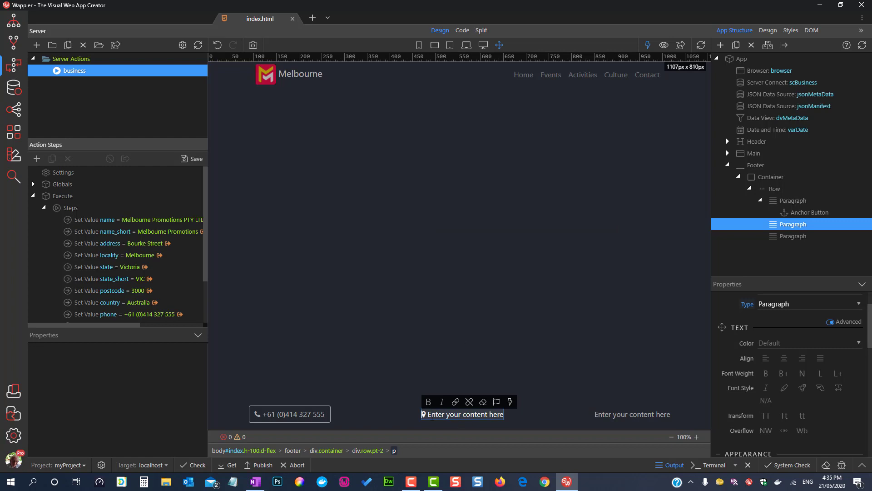
# Step: Begin a data binding for the placeholder text after the map marker with scBusiness address followed by a comma
pyautogui.moveTo(428, 414); pyautogui.dragTo(505, 415)
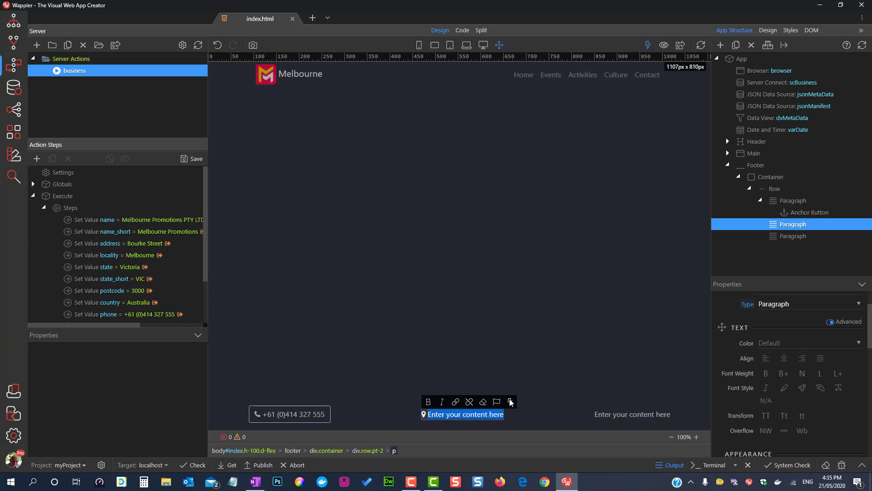
pyautogui.click(511, 402)
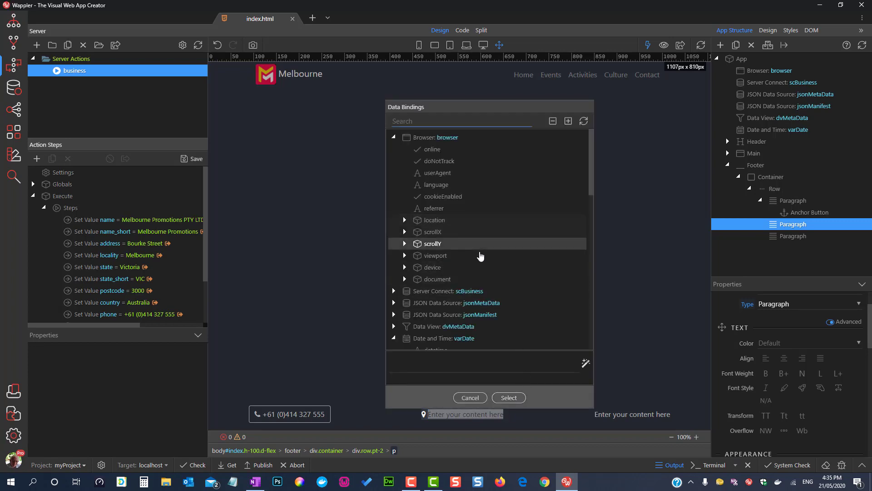
pyautogui.click(398, 290)
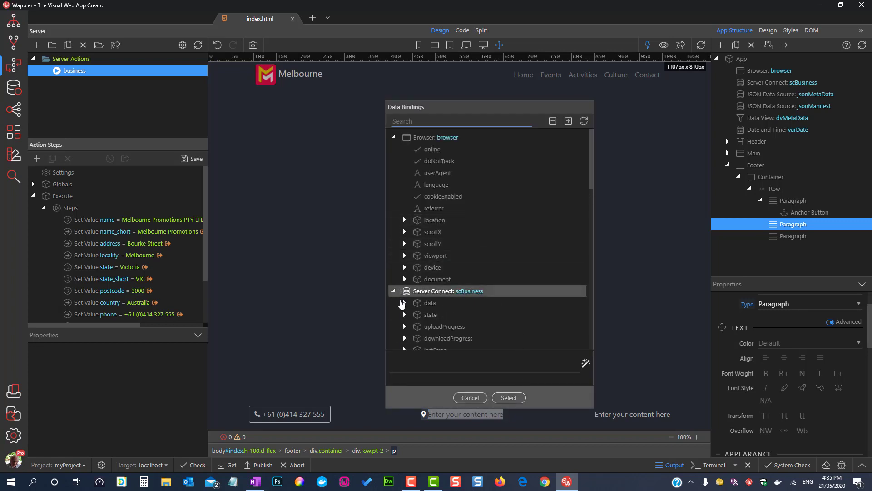
pyautogui.click(405, 303)
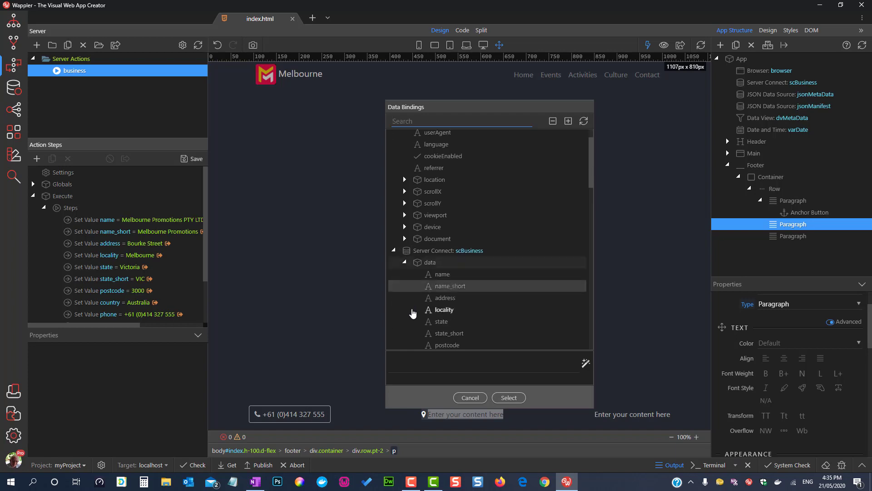
pyautogui.scroll(-1, 422, 299)
pyautogui.click(440, 293)
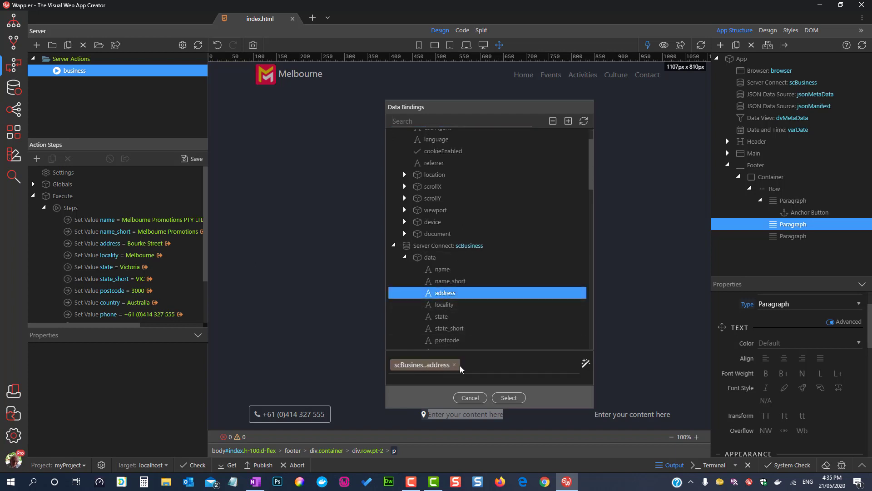
pyautogui.click(467, 368)
pyautogui.write(',')
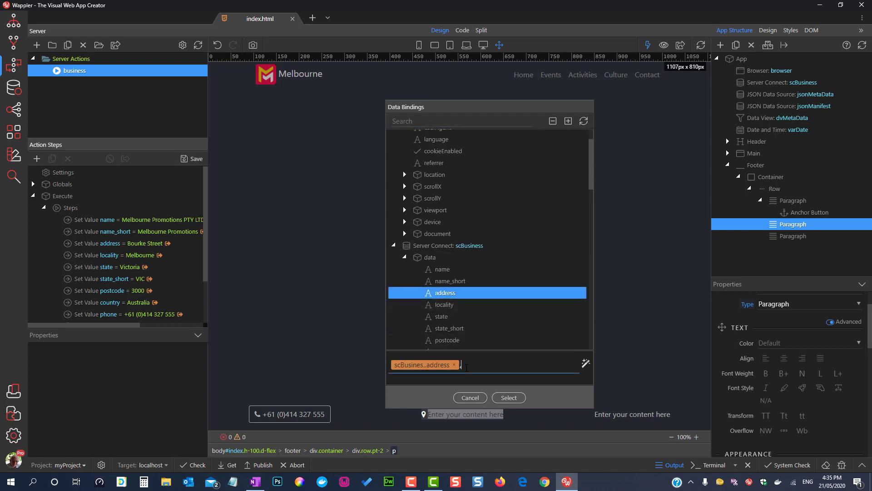
# Step: Append locality, a comma and state_short to the binding expression and apply it to the second footer paragraph
pyautogui.click(448, 306)
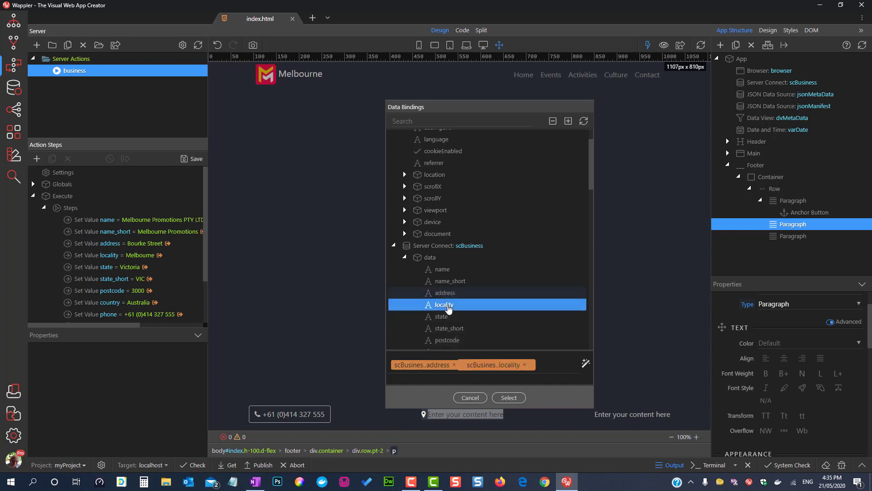
pyautogui.click(547, 366)
pyautogui.write(',')
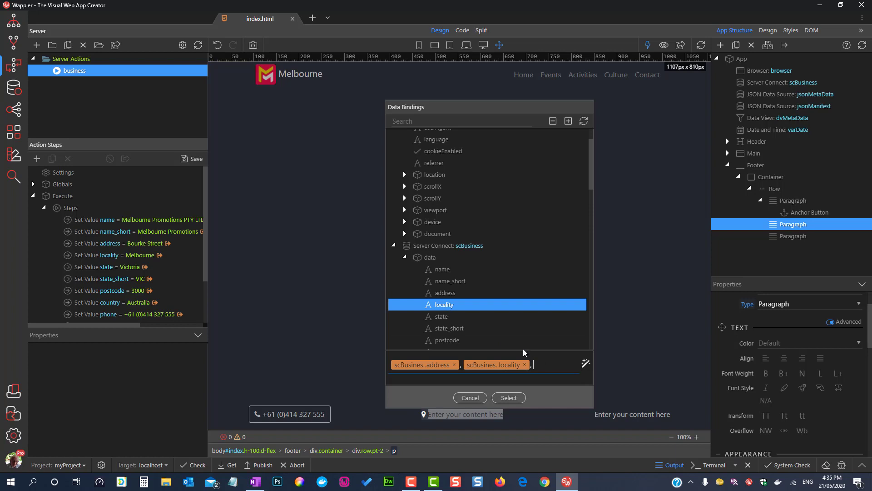
pyautogui.click(451, 329)
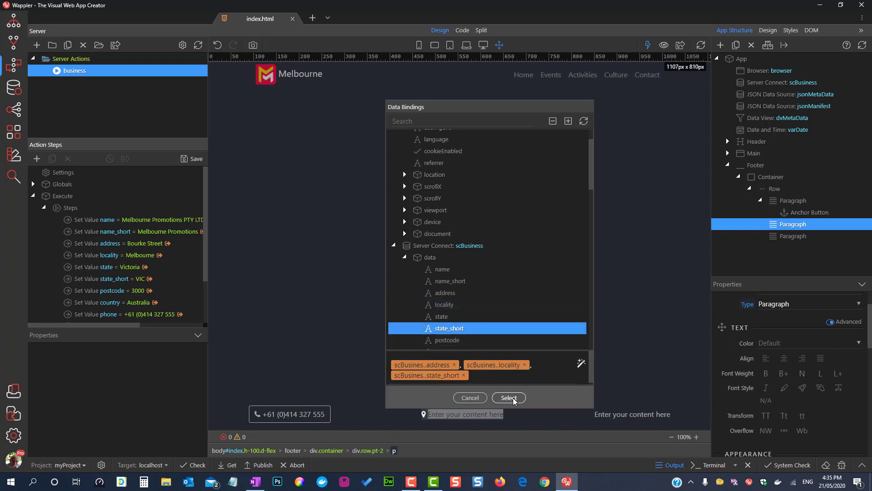
pyautogui.click(508, 397)
pyautogui.click(558, 417)
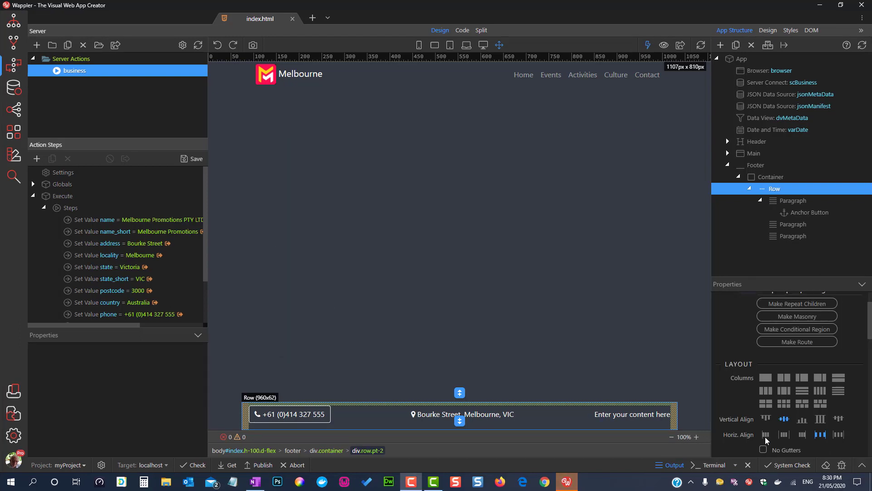
# Step: Clear the placeholder text from the third footer paragraph and insert an Anchor Button inside it
pyautogui.click(622, 414)
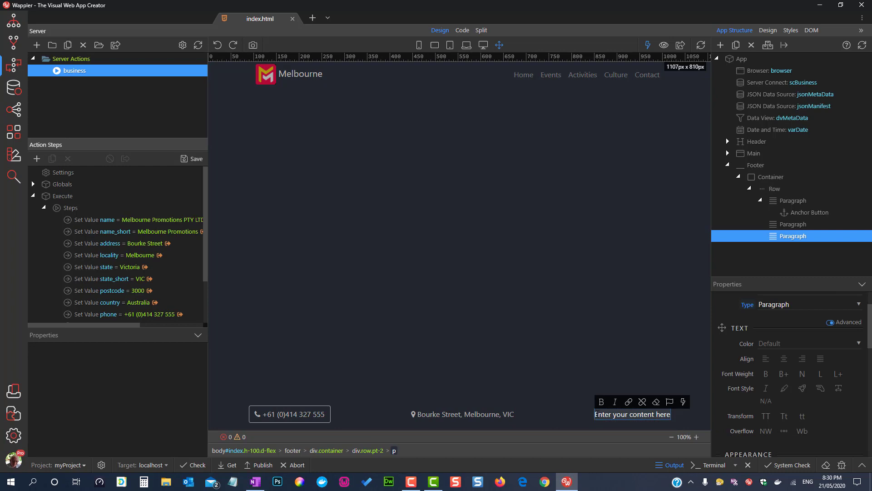
pyautogui.moveTo(596, 414); pyautogui.dragTo(662, 415)
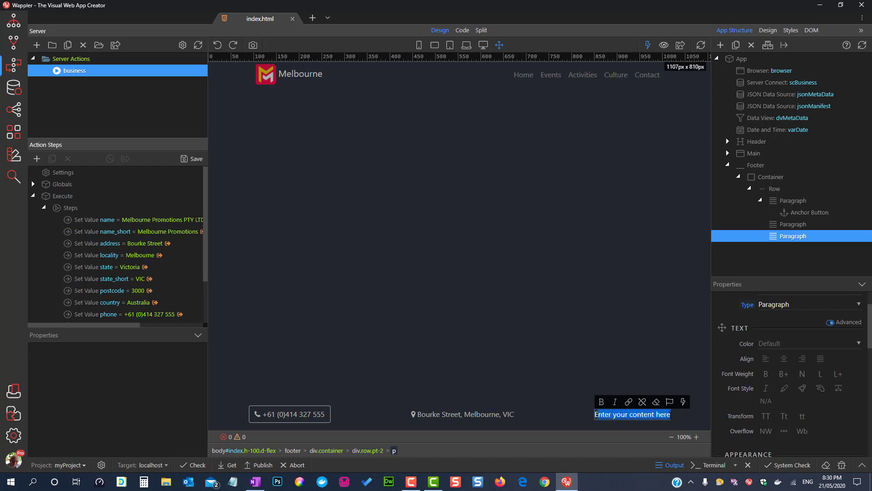
pyautogui.press('BackSpace')
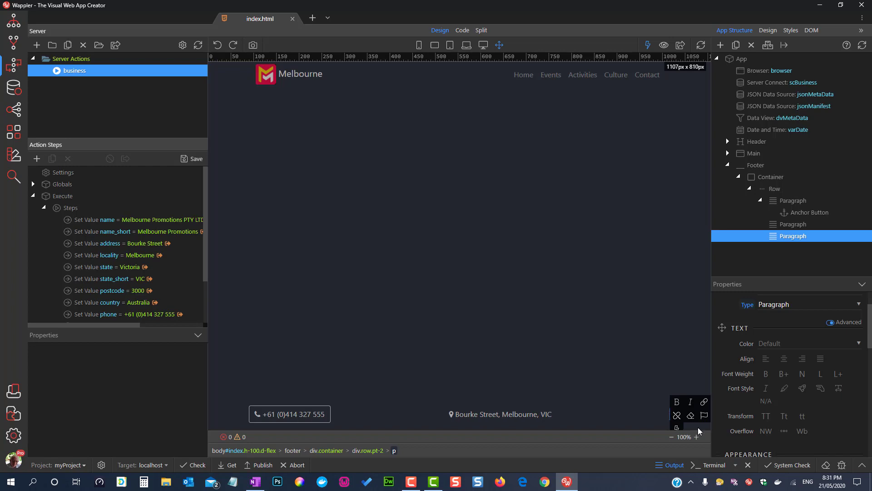
pyautogui.rightClick(775, 243)
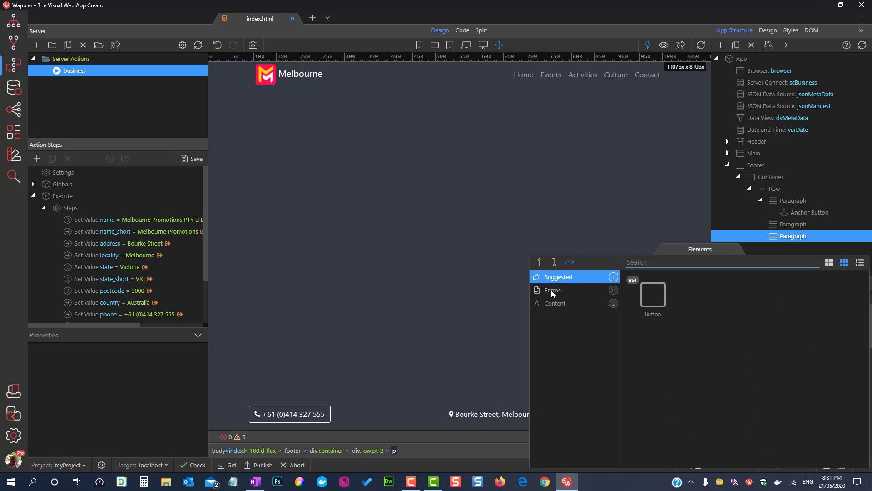
pyautogui.click(551, 290)
pyautogui.click(654, 315)
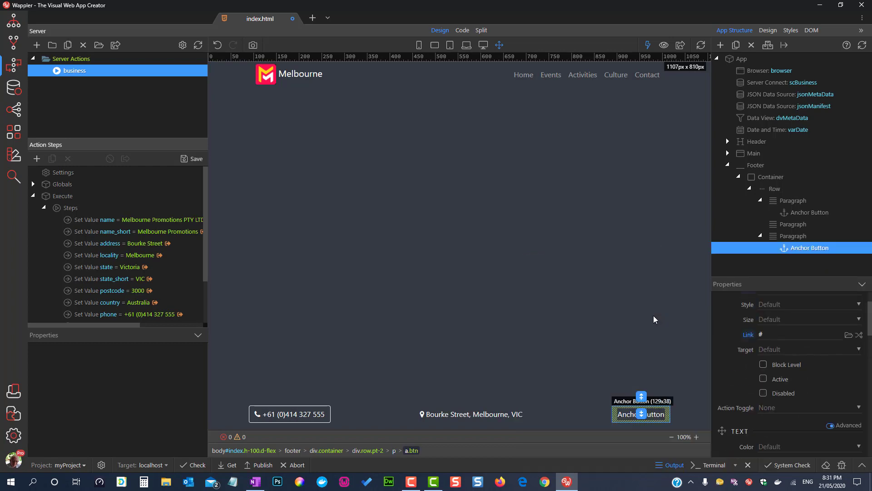
# Step: Replace the third footer paragraph's Anchor Button text with a data binding to eml_displayed from scBusiness data
pyautogui.doubleClick(622, 416)
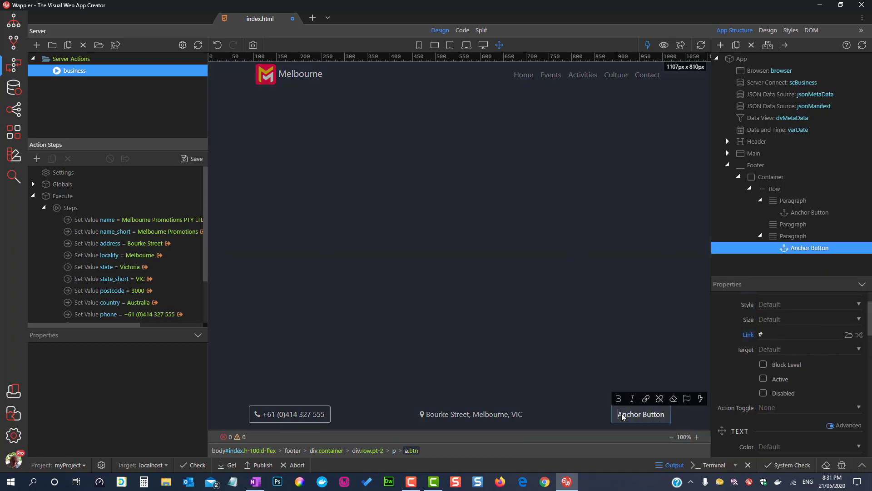
pyautogui.tripleClick(622, 414)
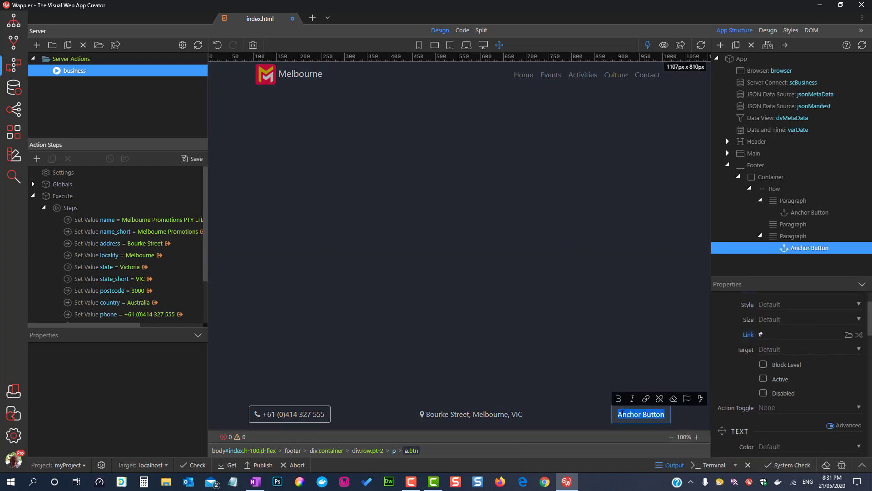
pyautogui.click(701, 398)
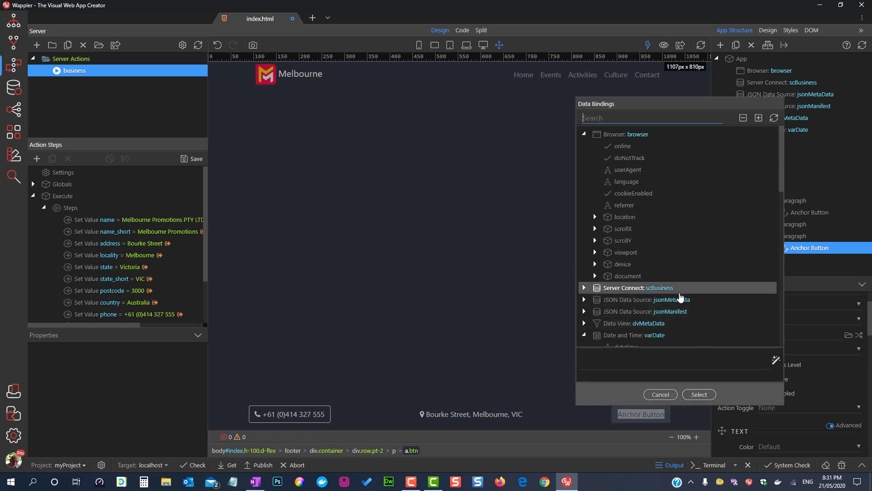
pyautogui.click(585, 288)
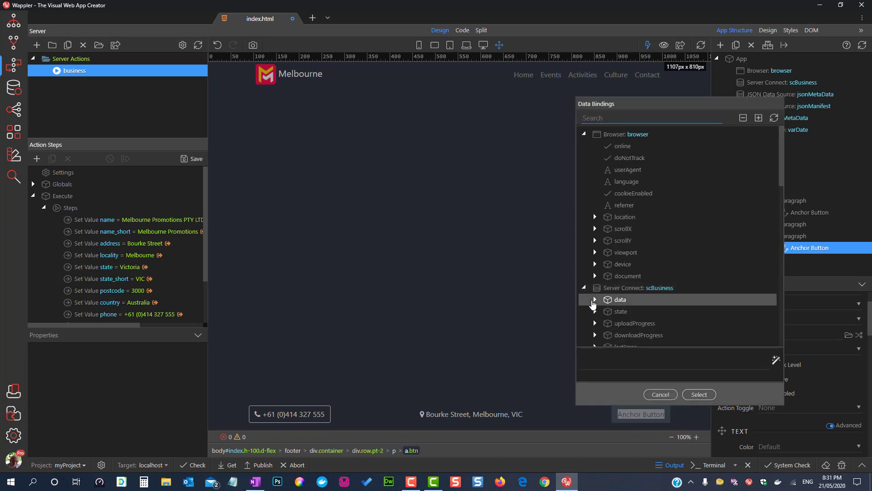
pyautogui.click(595, 301)
pyautogui.scroll(-3, 602, 302)
pyautogui.scroll(-3, 601, 302)
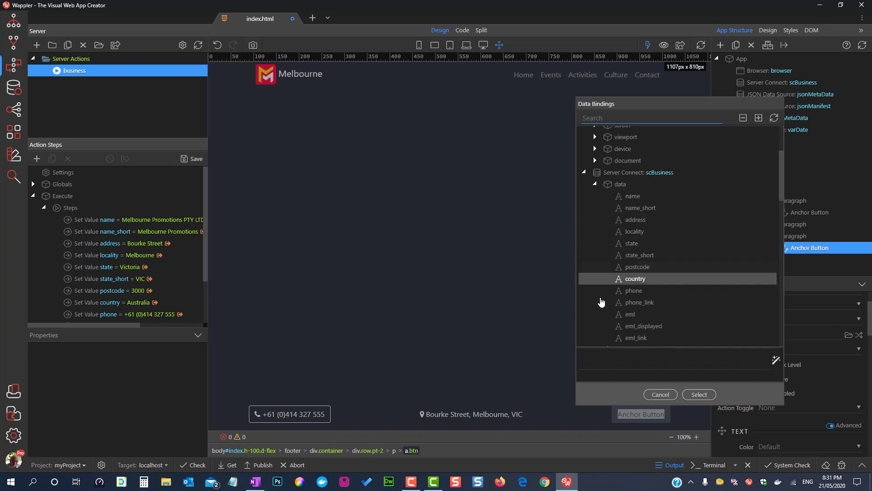
pyautogui.click(632, 308)
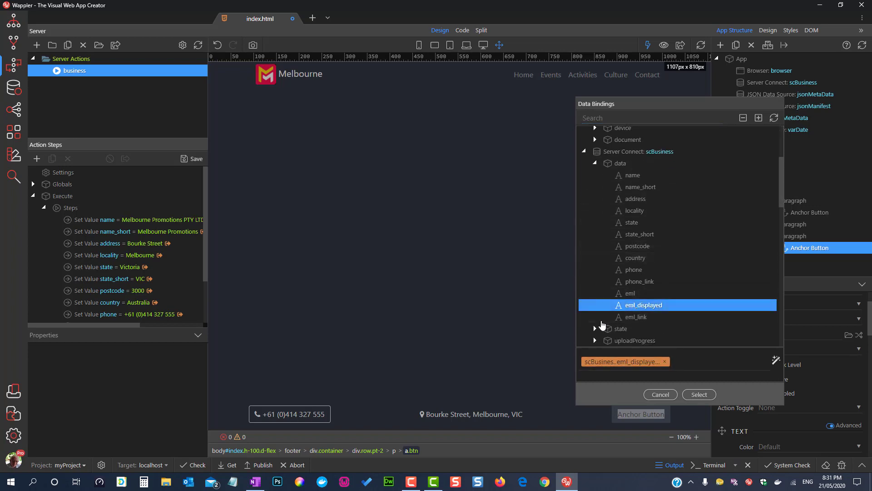
pyautogui.click(699, 394)
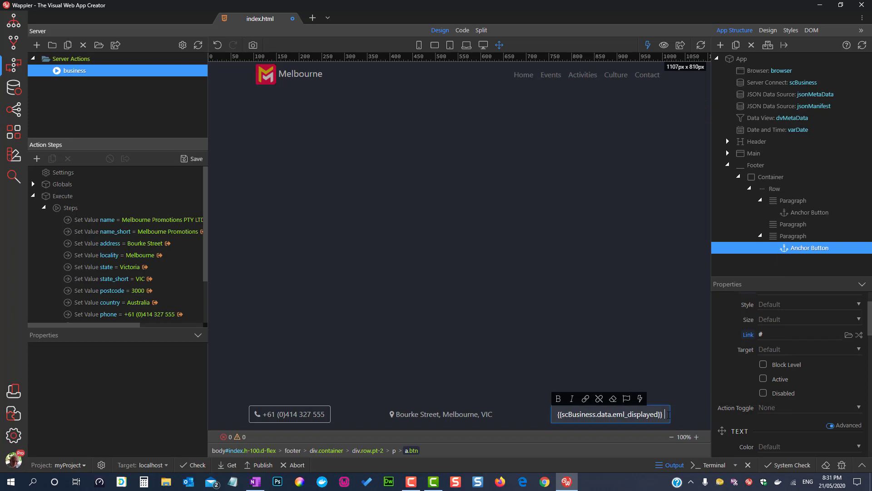
# Step: Find the solid Envelope icon with the search "env" and insert it after the button's bound text
pyautogui.click(629, 400)
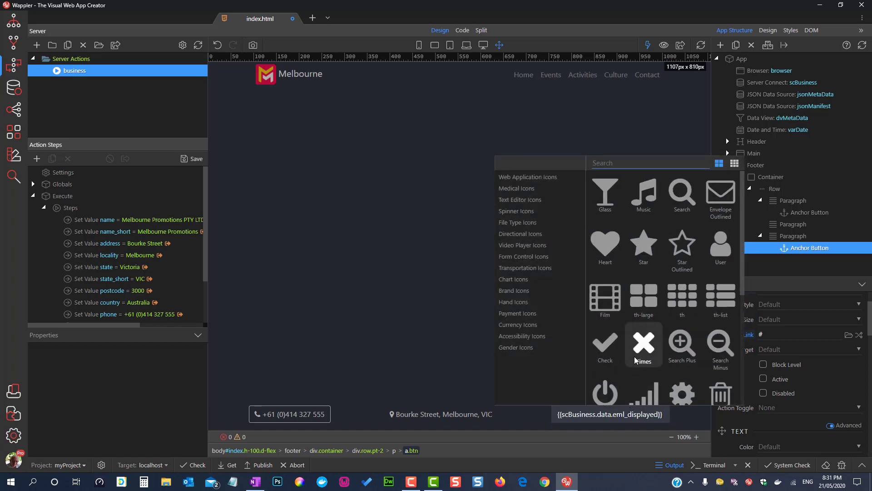
pyautogui.write('env')
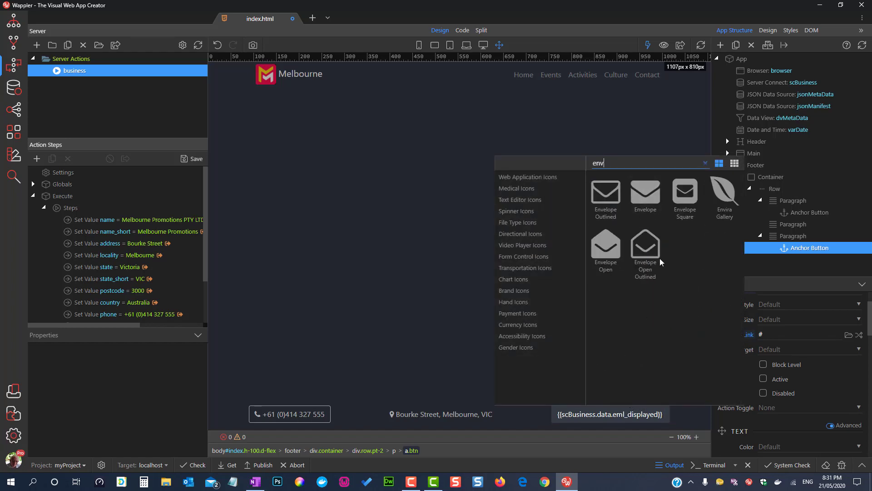
pyautogui.click(644, 196)
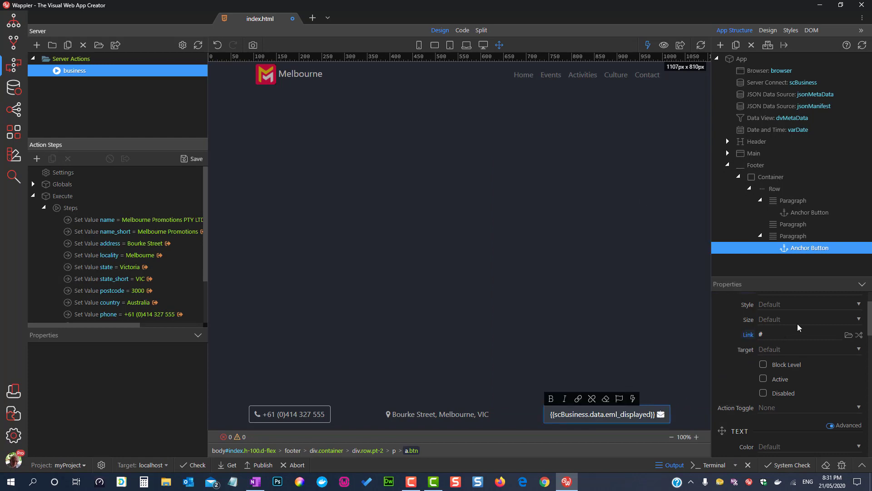
# Step: Add the class reverse after btn on the third footer Anchor Button and refresh the design view
pyautogui.scroll(1, 797, 324)
pyautogui.click(794, 335)
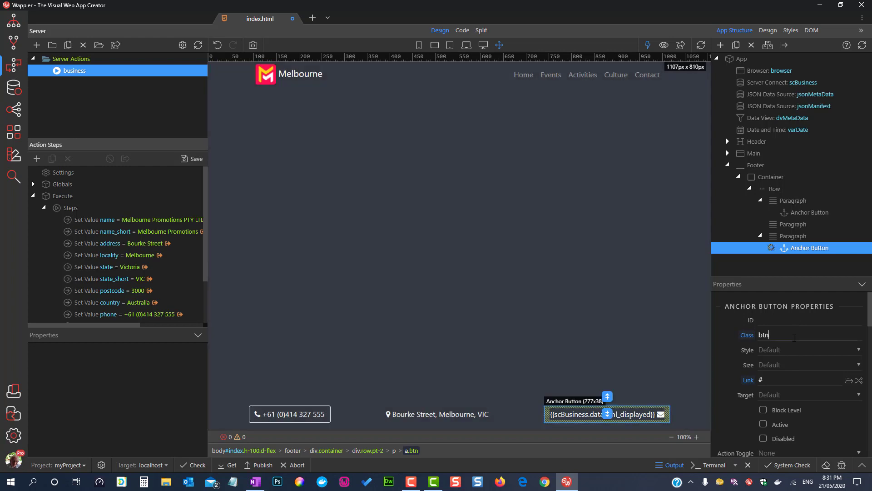
pyautogui.write('reverse')
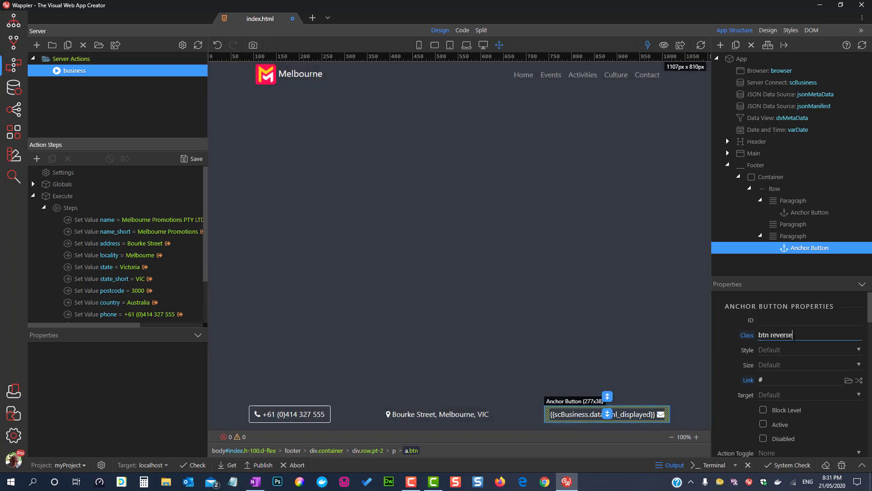
pyautogui.press('Return')
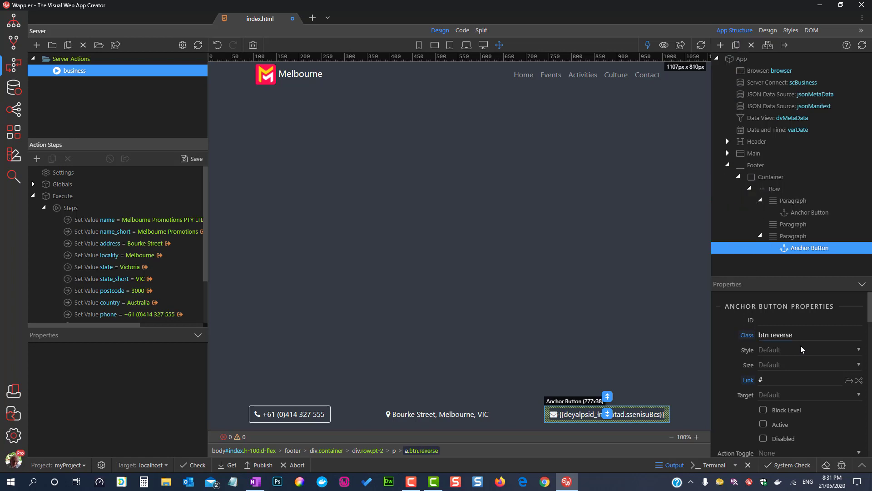
pyautogui.click(700, 47)
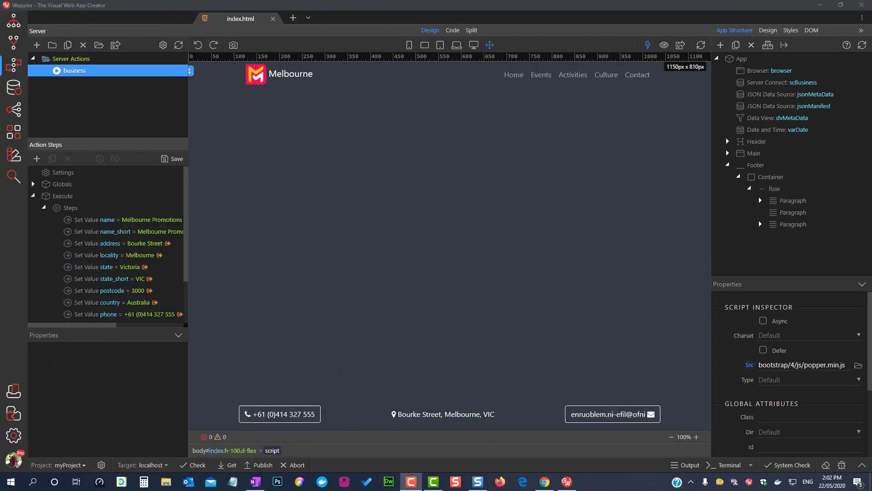
# Step: Change the span.reverse selector to .reverse in css/style.css, then save and close the stylesheet
pyautogui.click(12, 26)
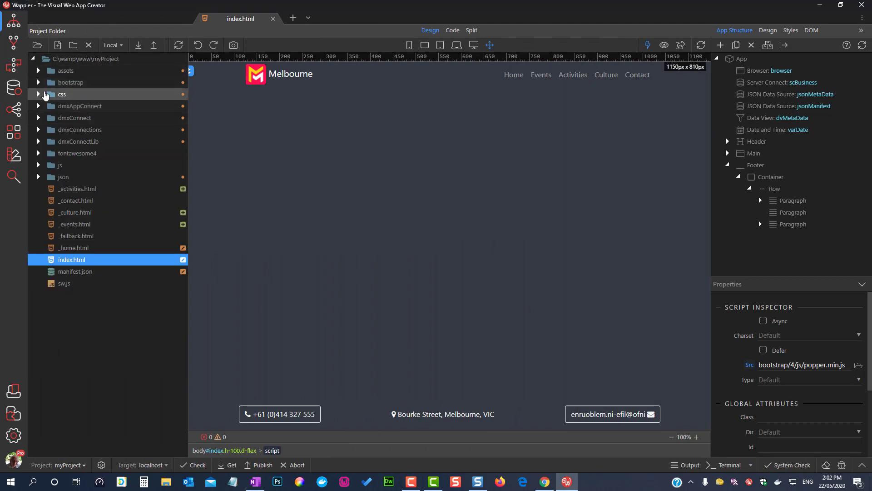
pyautogui.click(46, 94)
pyautogui.click(39, 94)
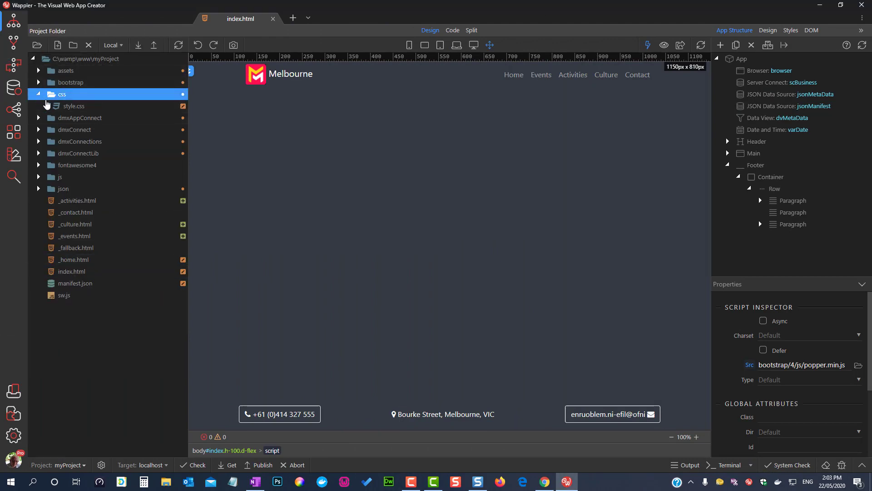
pyautogui.doubleClick(54, 106)
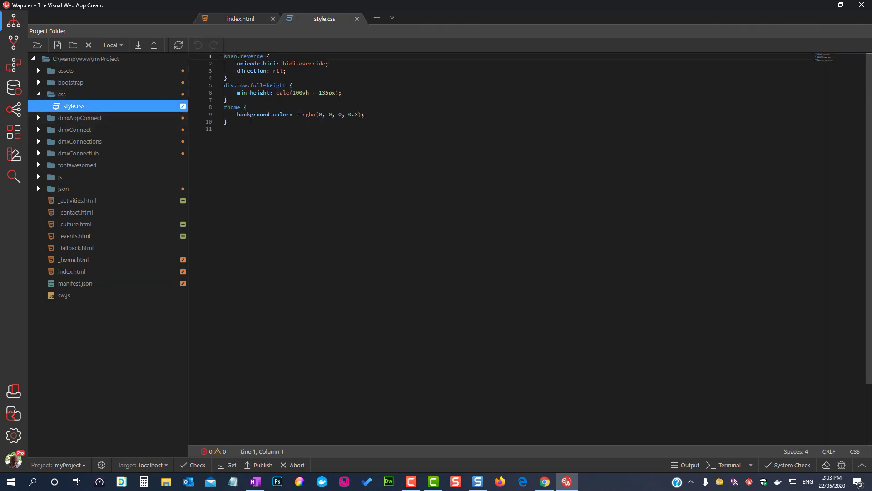
pyautogui.doubleClick(237, 56)
pyautogui.press('BackSpace')
pyautogui.hotkey('ctrl', 's')
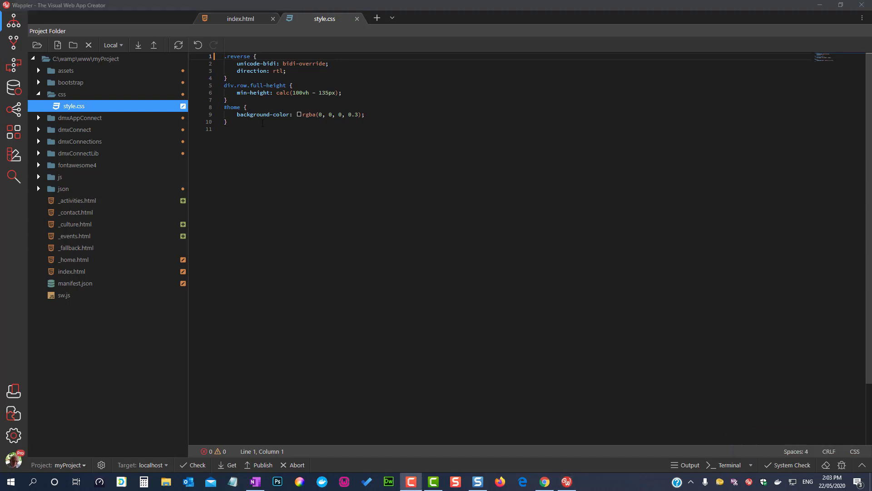
pyautogui.click(357, 18)
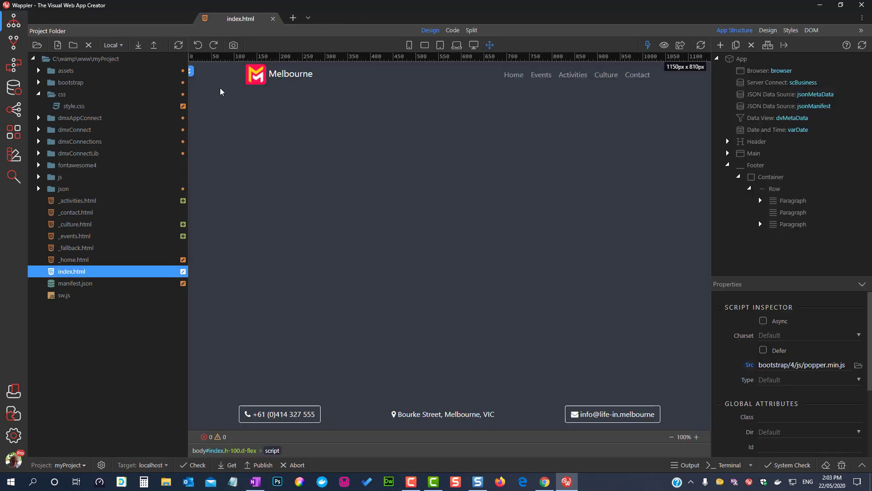
pyautogui.click(38, 94)
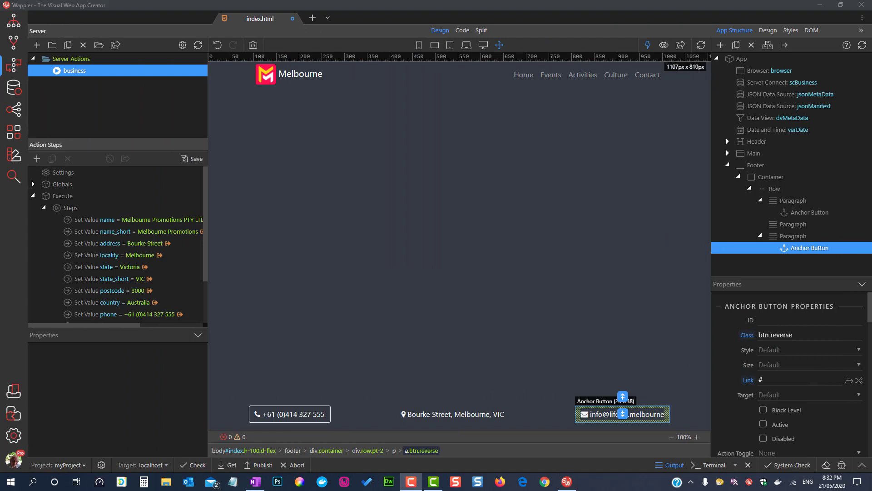
# Step: Set the email Anchor Button's style to Light Outline
pyautogui.click(827, 348)
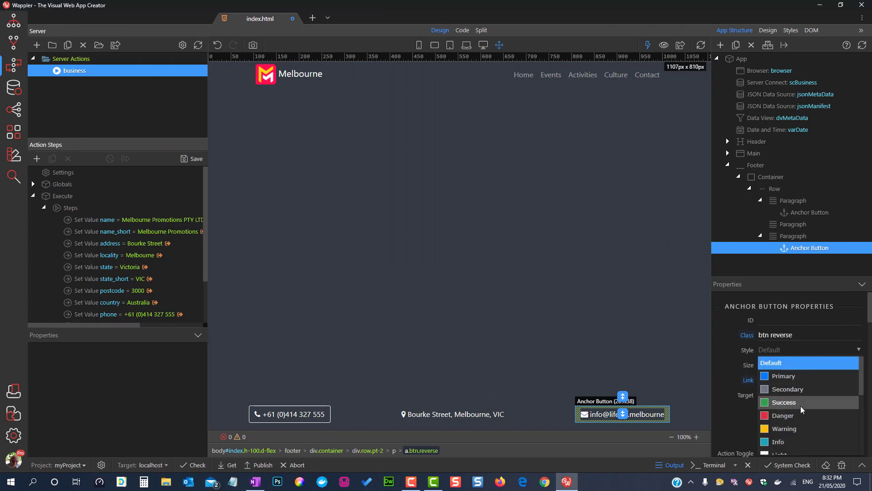
pyautogui.scroll(-1, 812, 412)
pyautogui.scroll(-3, 812, 409)
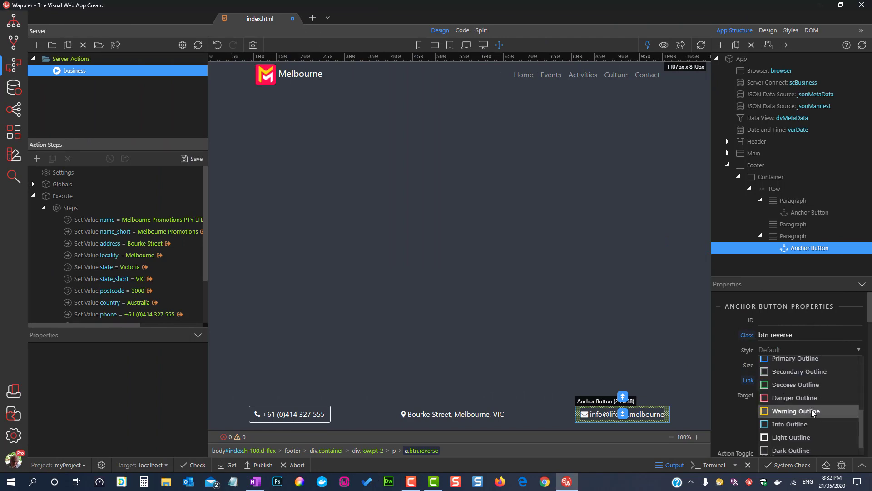
pyautogui.click(783, 438)
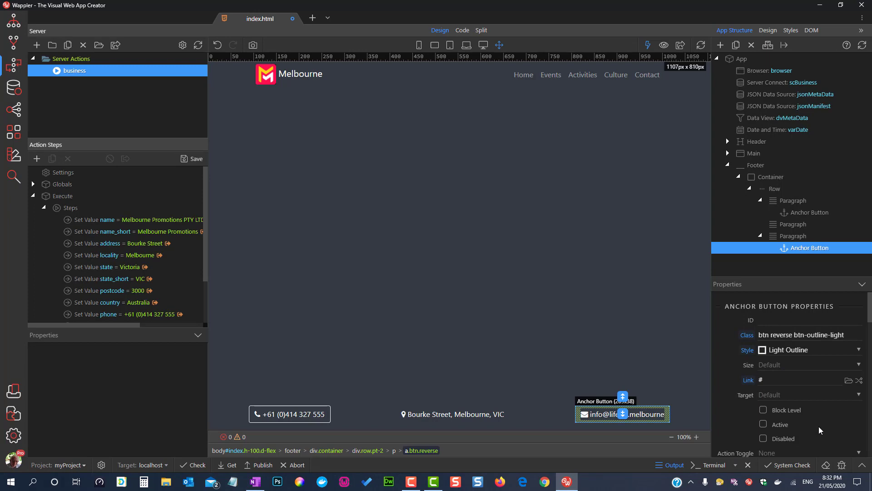
# Step: Add the mouse Click dynamic event to the email Anchor Button
pyautogui.scroll(-2, 828, 415)
pyautogui.scroll(-8, 827, 416)
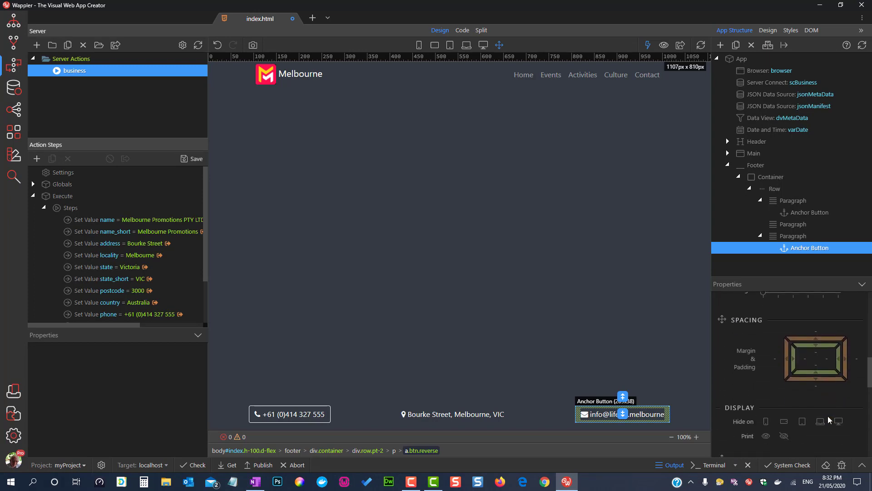
pyautogui.scroll(-3, 828, 416)
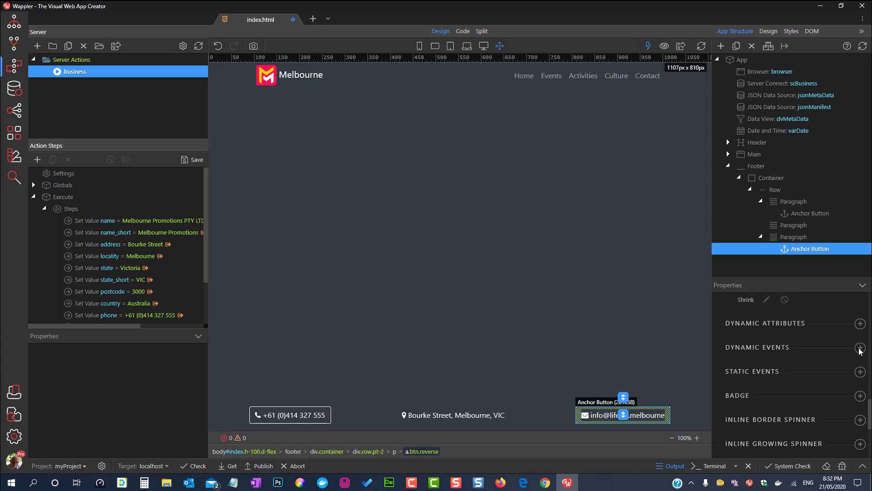
pyautogui.click(860, 348)
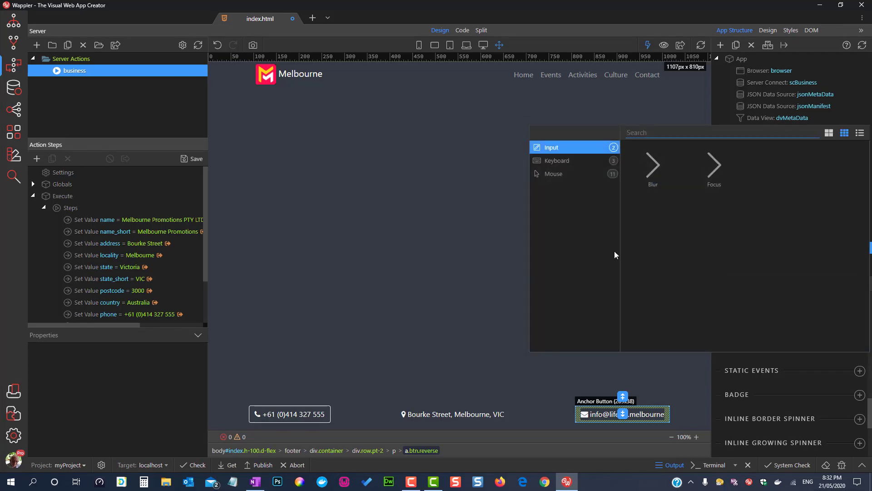
pyautogui.click(543, 174)
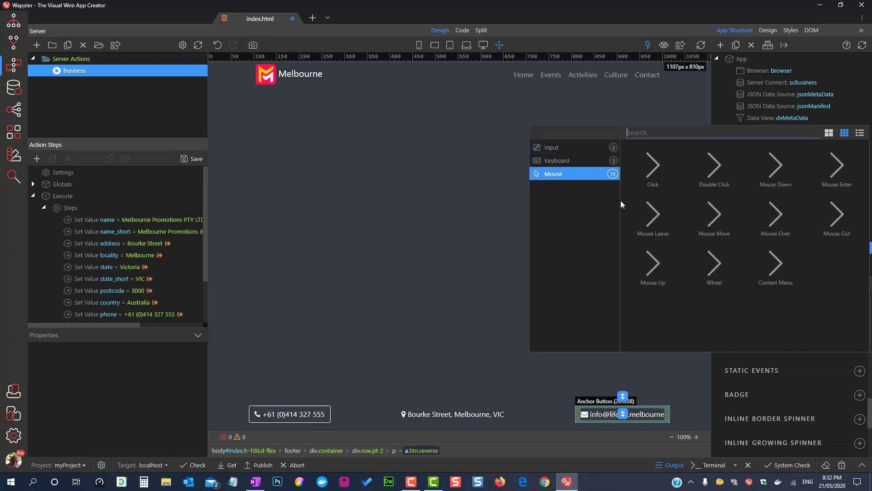
pyautogui.click(654, 186)
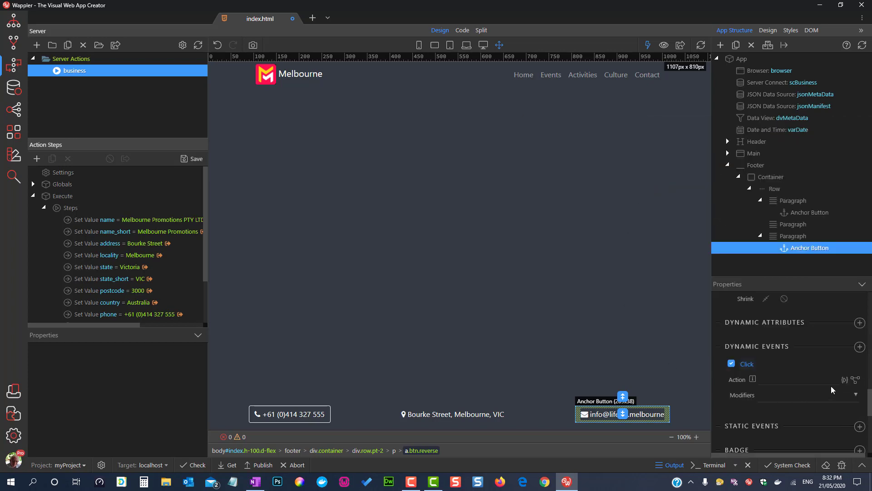
# Step: Add the browser Go To action to the email button's event and show its properties
pyautogui.click(845, 380)
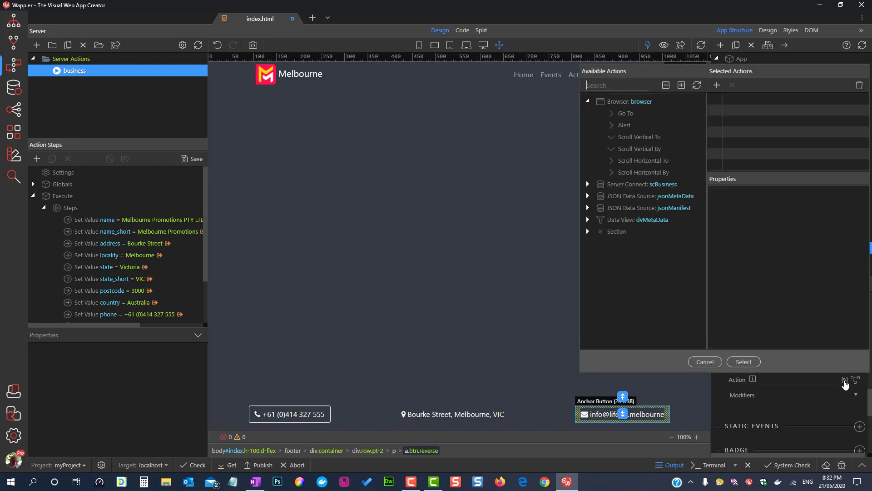
pyautogui.click(626, 119)
pyautogui.click(717, 85)
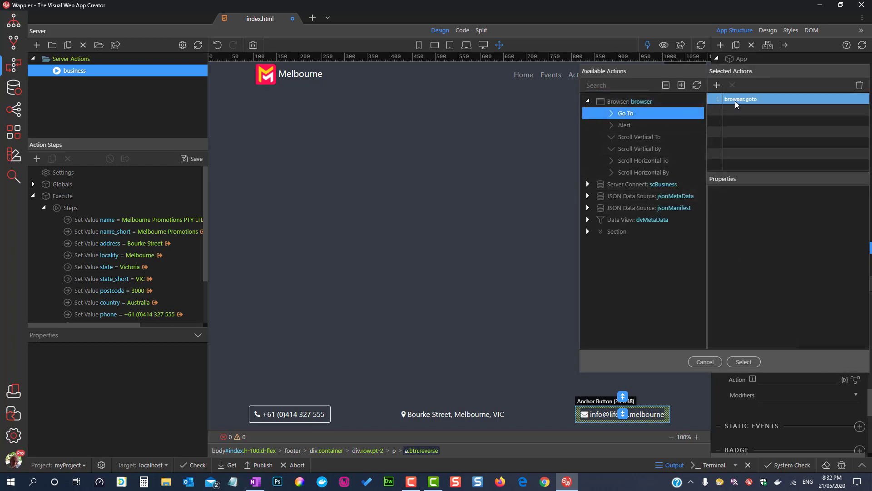
pyautogui.click(743, 101)
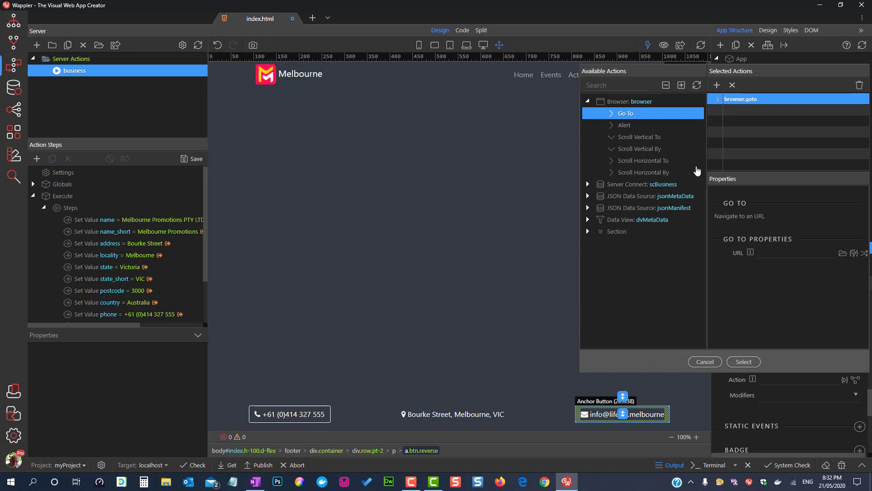
# Step: Bind the Go To action's URL to scBusiness.data.eml_link and accept the email button's click action
pyautogui.click(854, 253)
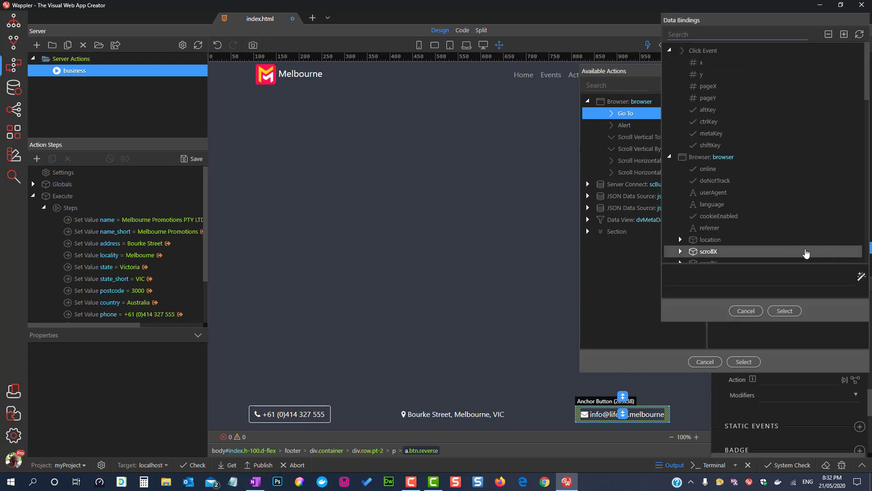
pyautogui.scroll(-5, 779, 241)
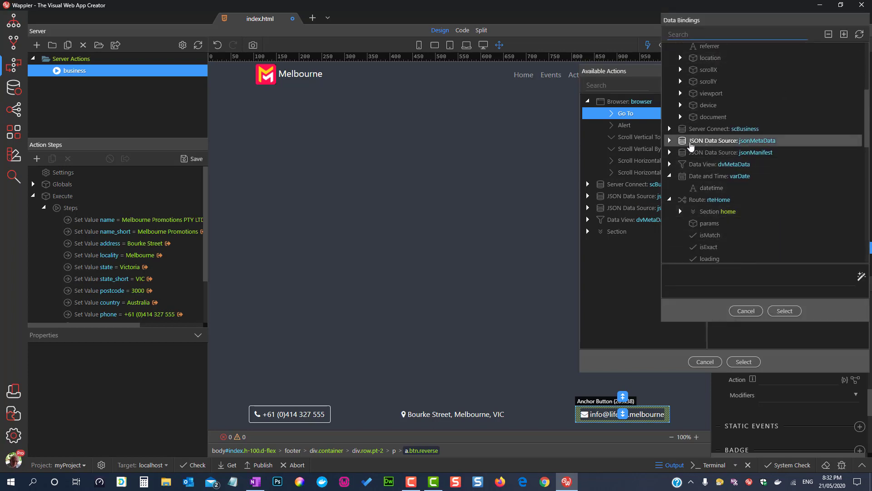
pyautogui.click(670, 129)
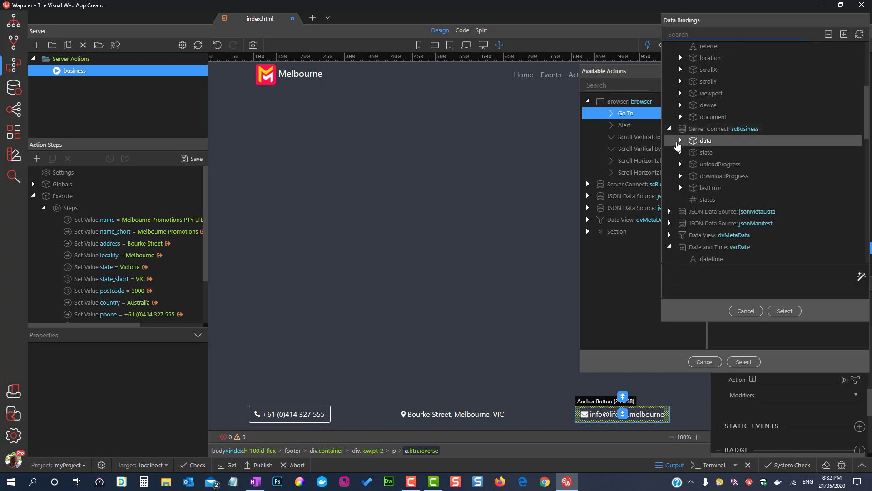
pyautogui.click(680, 141)
pyautogui.scroll(-1, 687, 191)
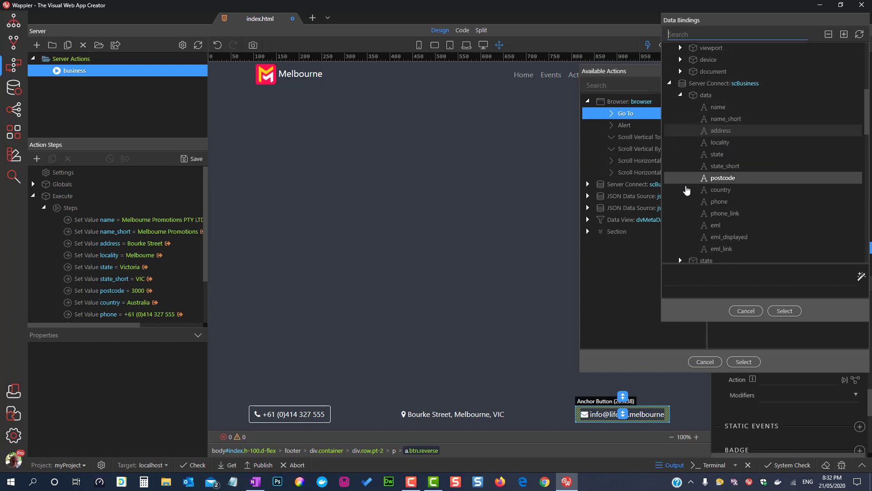
pyautogui.click(721, 249)
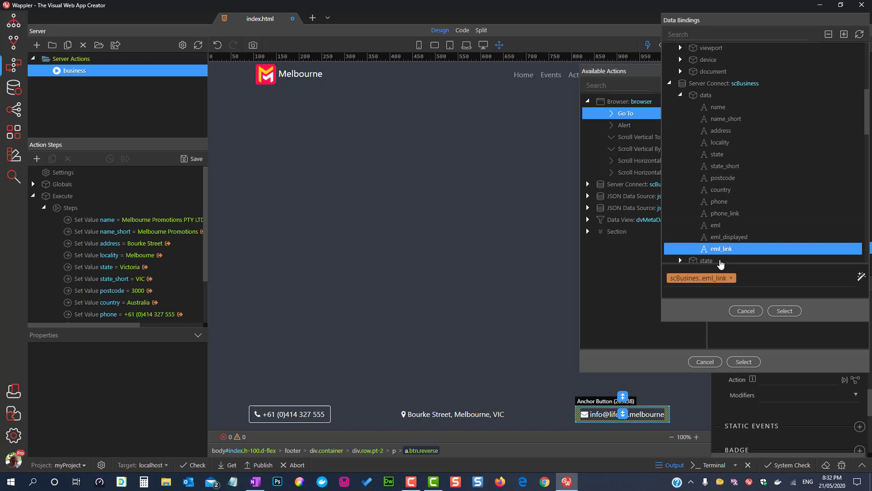
pyautogui.click(780, 310)
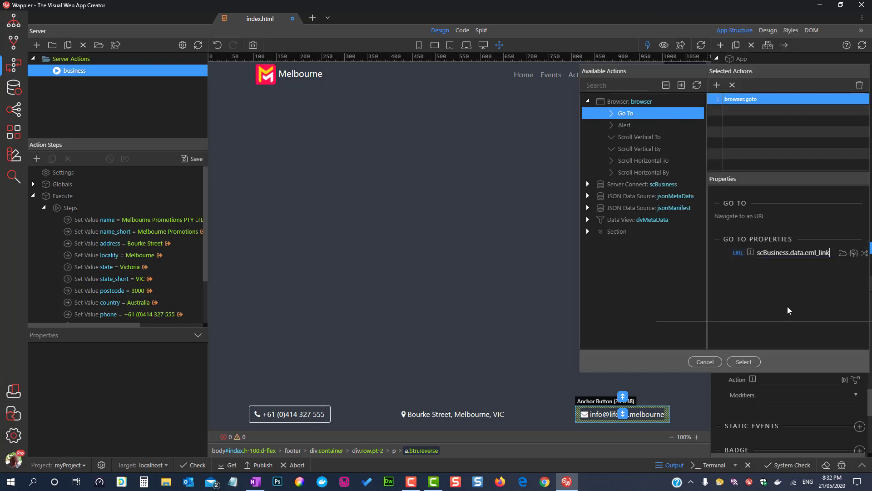
pyautogui.click(744, 362)
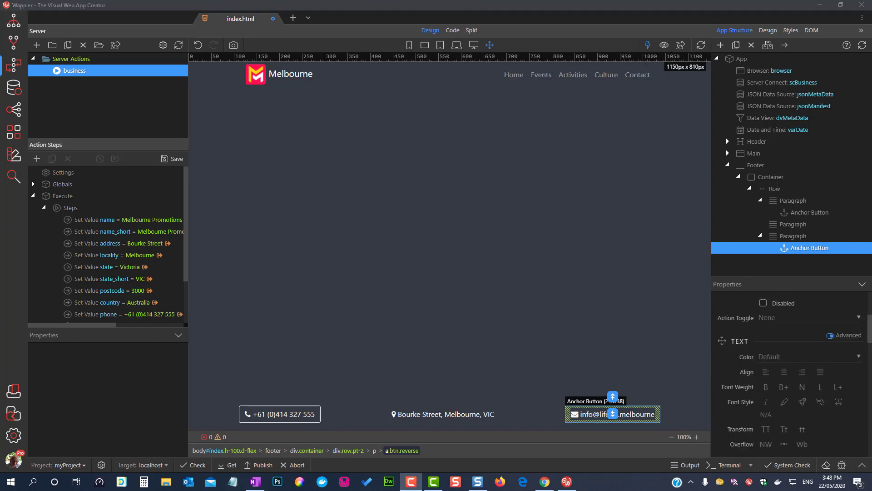
# Step: Add a second Row below the existing row in the footer container and center it horizontally
pyautogui.click(761, 192)
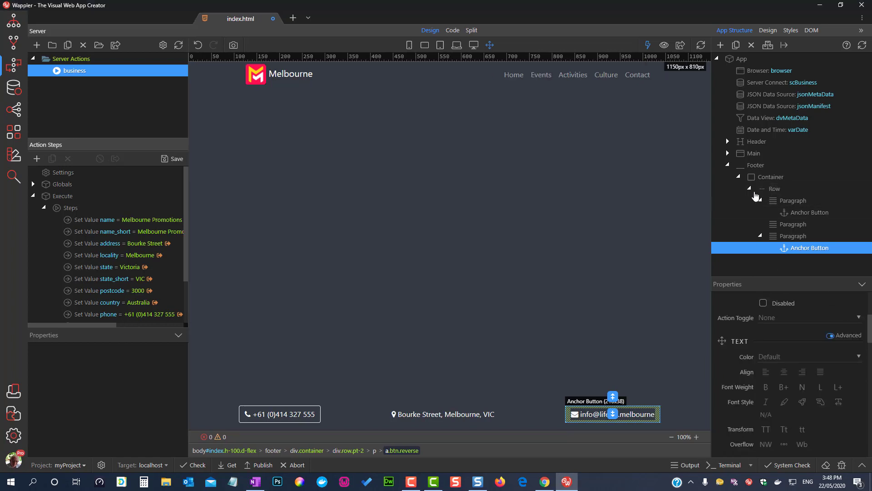
pyautogui.click(756, 194)
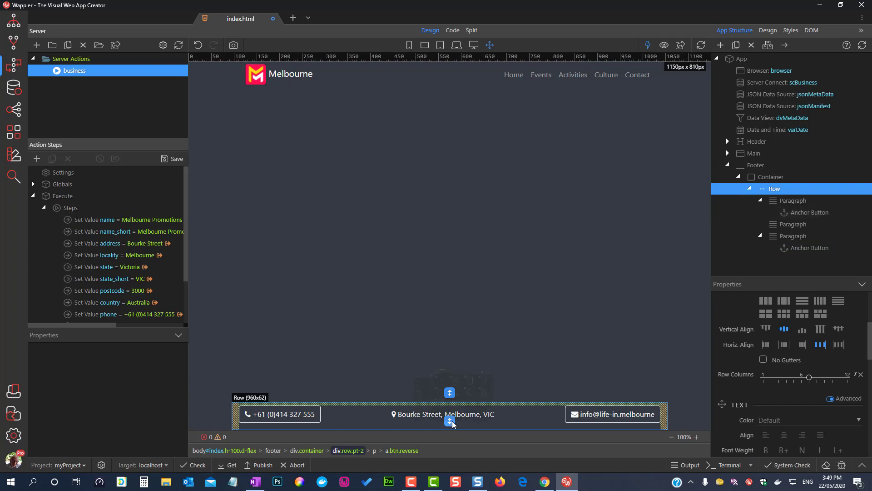
pyautogui.click(450, 420)
pyautogui.click(403, 252)
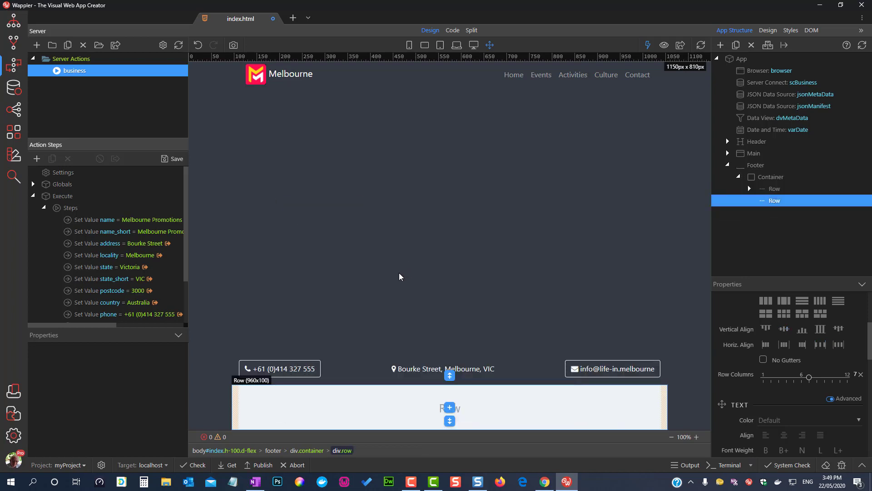
pyautogui.click(786, 347)
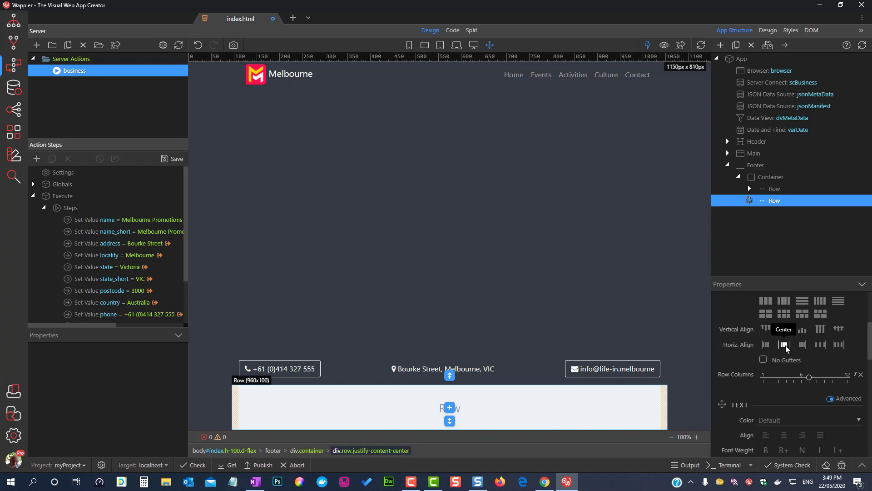
# Step: Insert a Paragraph element into the new footer row
pyautogui.click(450, 407)
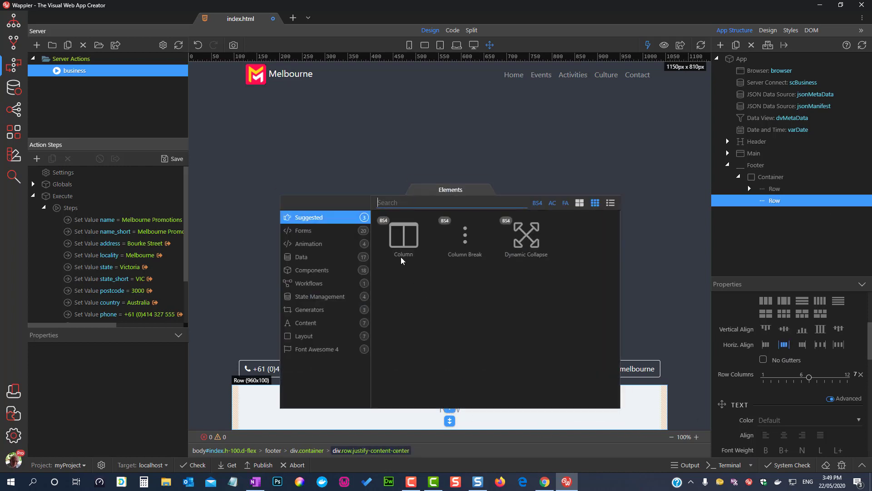
pyautogui.click(345, 323)
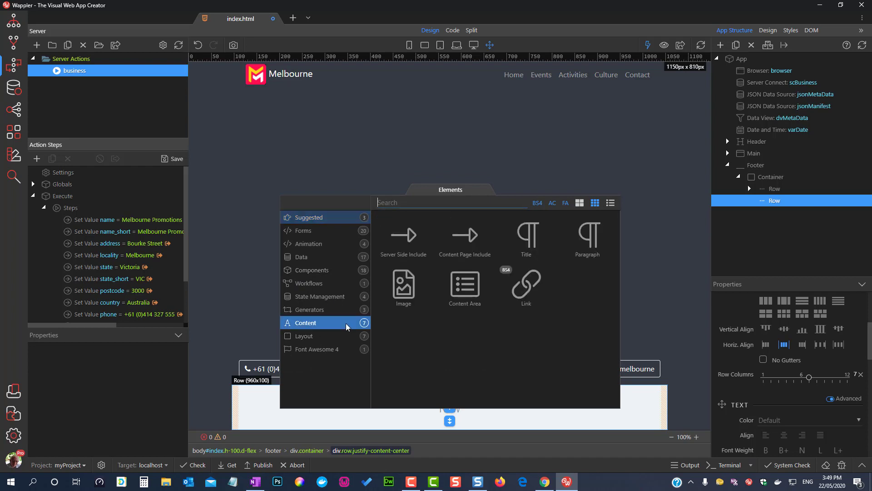
pyautogui.click(587, 253)
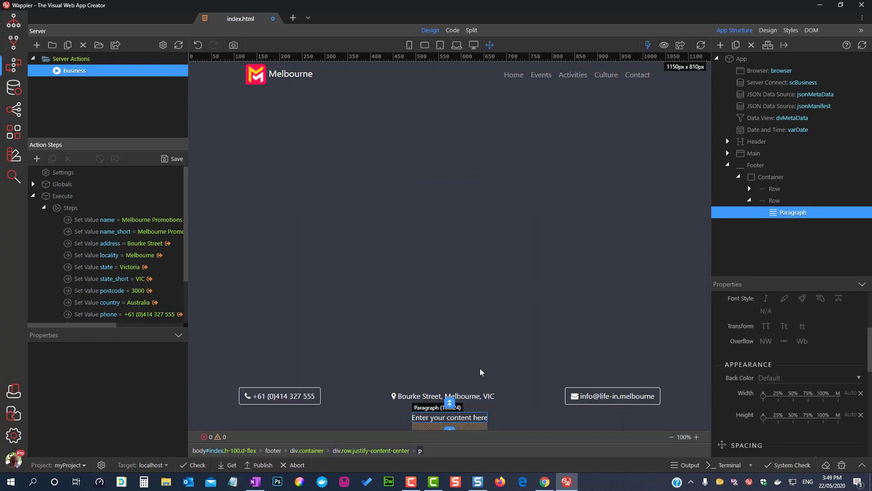
# Step: Insert the Copyright icon at the start of the new paragraph and replace its placeholder text with "Copyright"
pyautogui.doubleClick(441, 419)
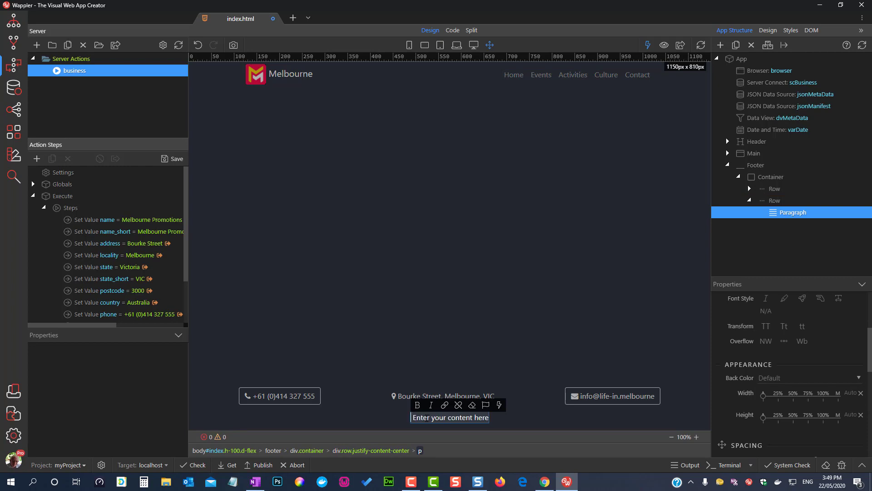
pyautogui.click(485, 406)
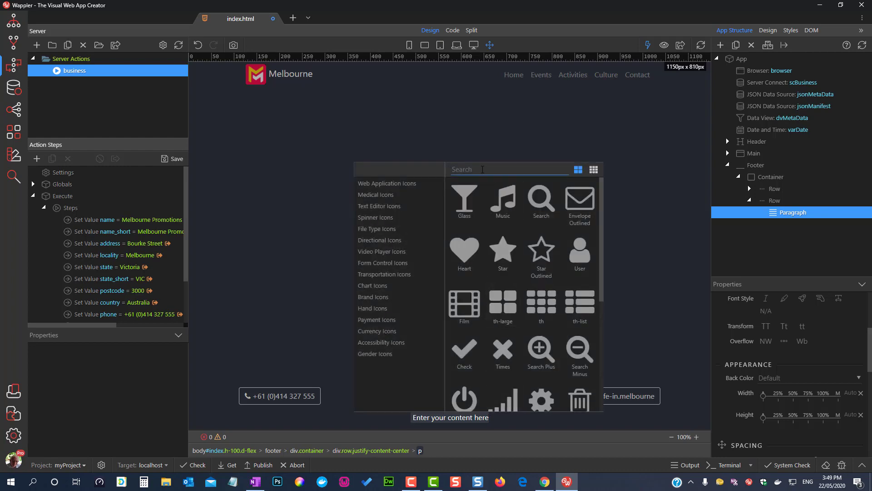
pyautogui.write('cop')
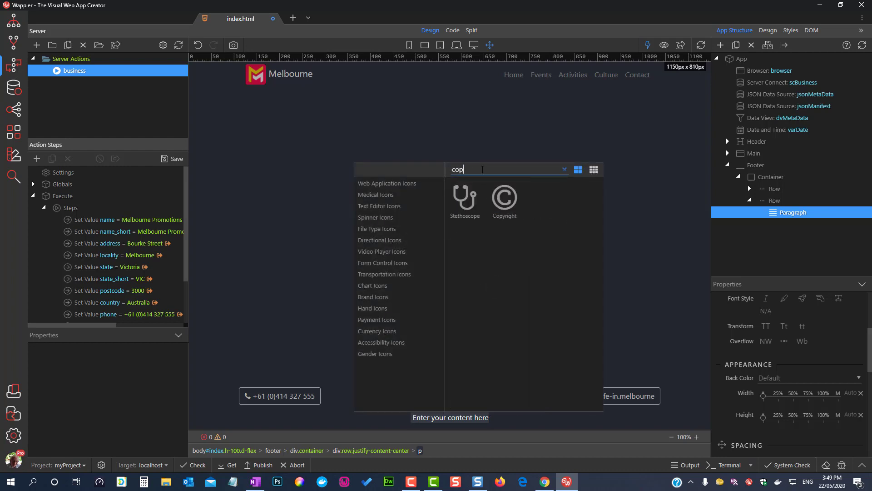
pyautogui.click(494, 203)
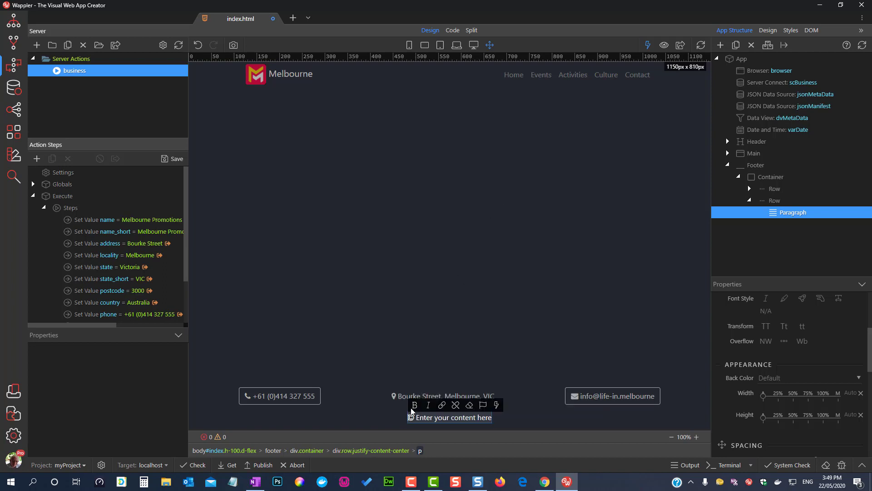
pyautogui.moveTo(416, 418); pyautogui.dragTo(486, 424)
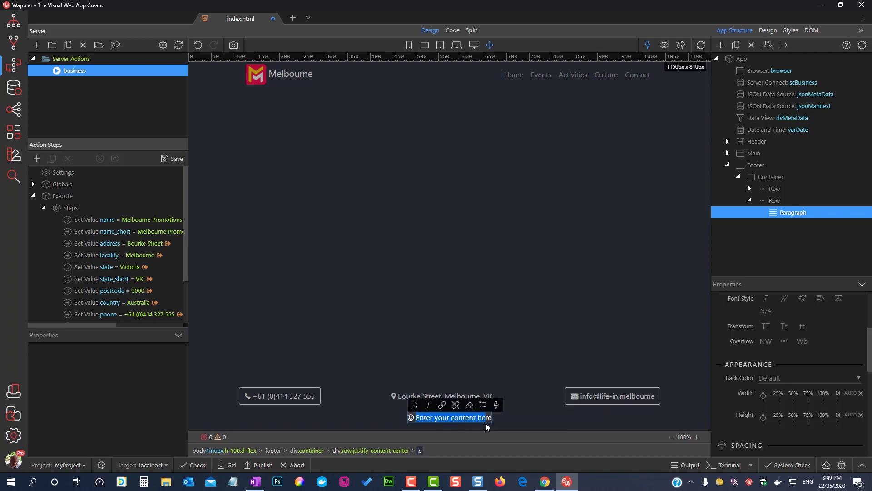
pyautogui.write('C')
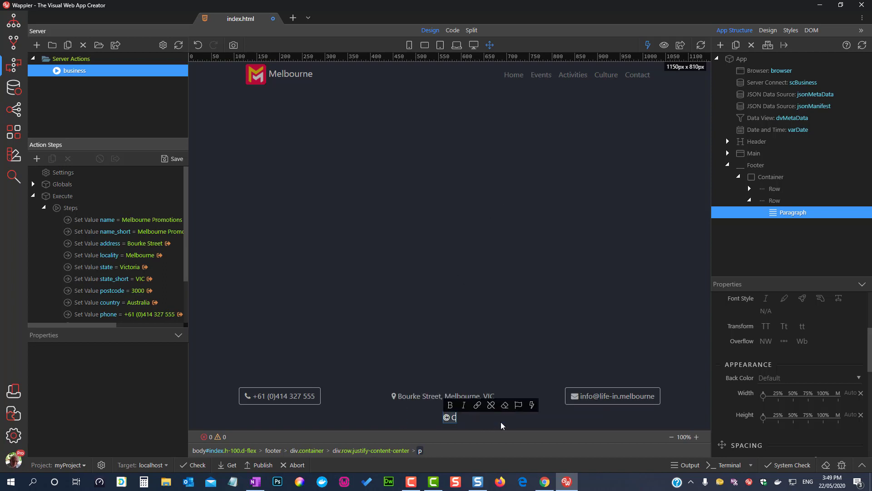
pyautogui.write('opyright')
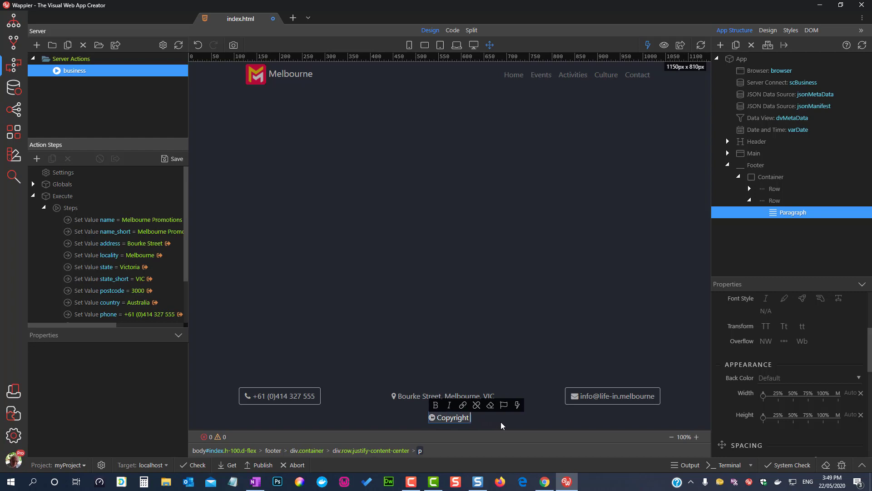
# Step: Choose varDate.datetime as the data binding to insert after the "Copyright" text
pyautogui.click(517, 404)
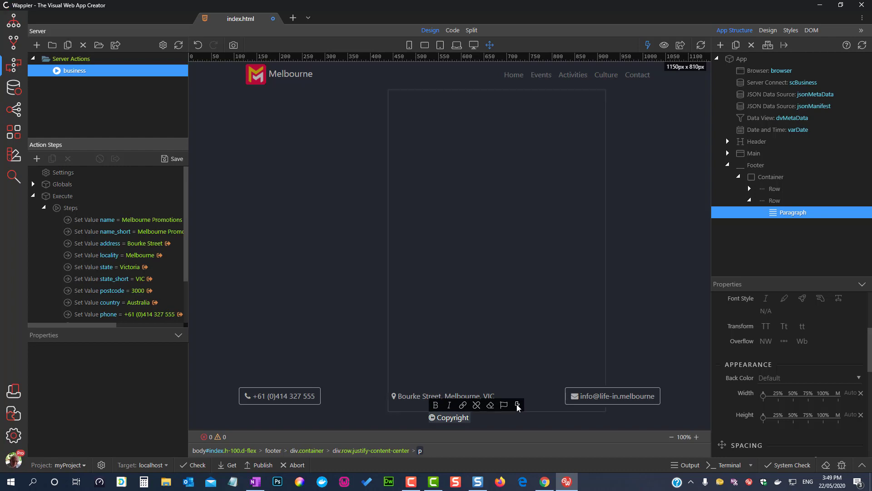
pyautogui.scroll(-2, 512, 329)
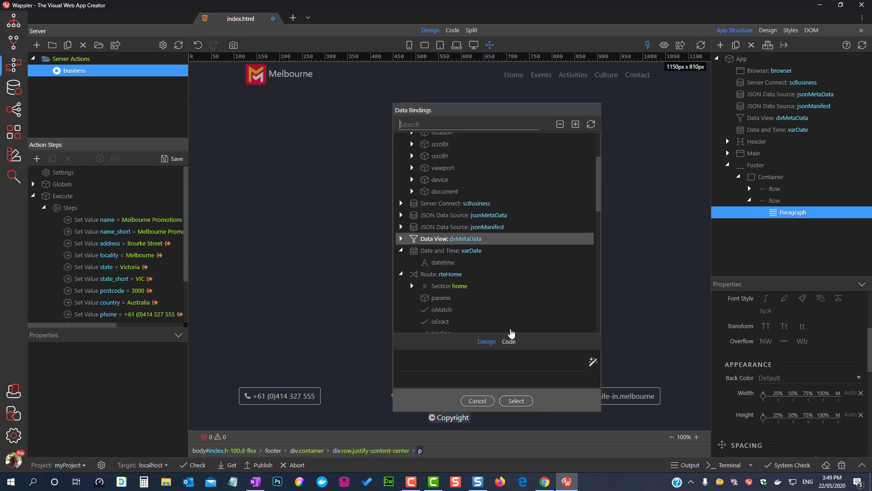
pyautogui.click(401, 250)
pyautogui.click(429, 262)
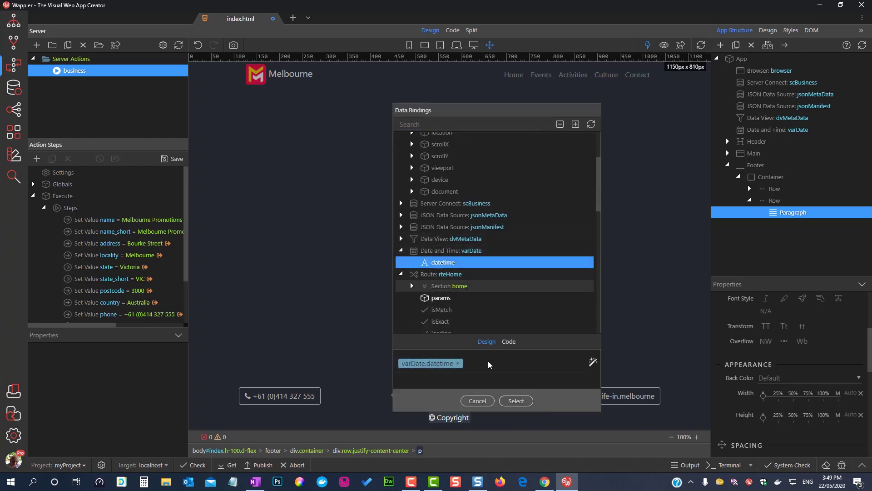
# Step: Apply the Get Year date format to the varDate.datetime binding
pyautogui.click(593, 362)
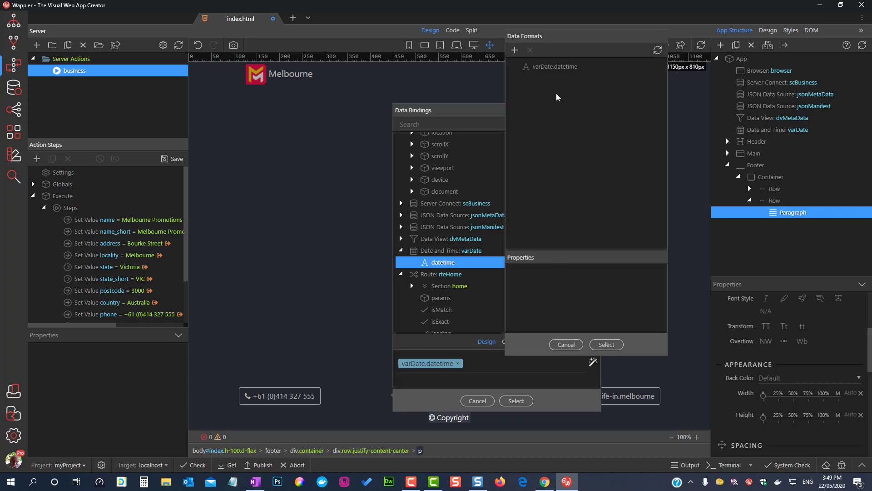
pyautogui.click(529, 67)
pyautogui.rightClick(524, 72)
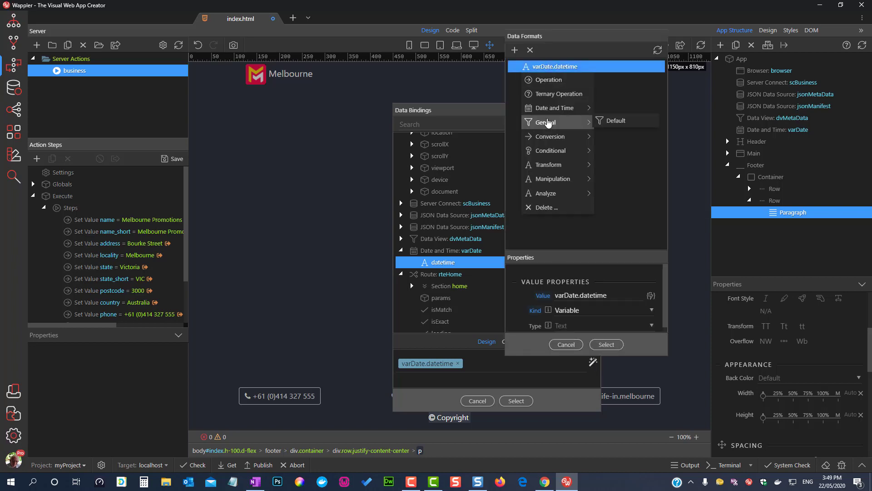
pyautogui.moveTo(557, 110)
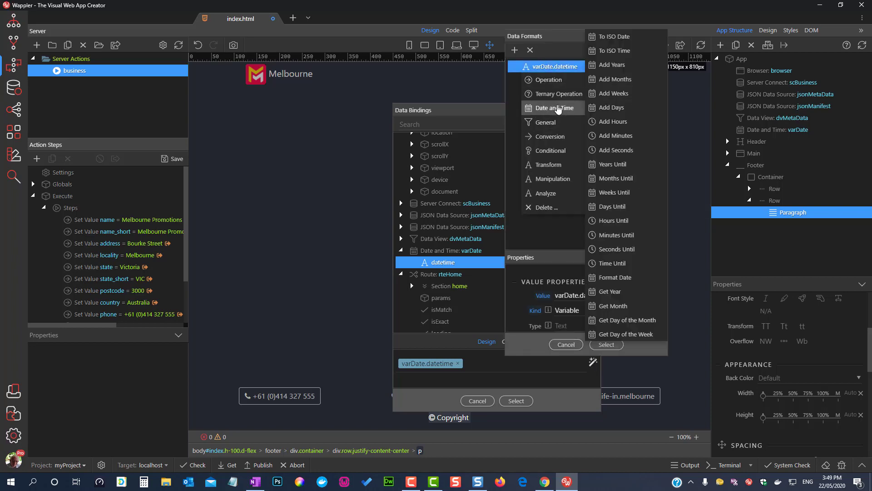
pyautogui.click(618, 293)
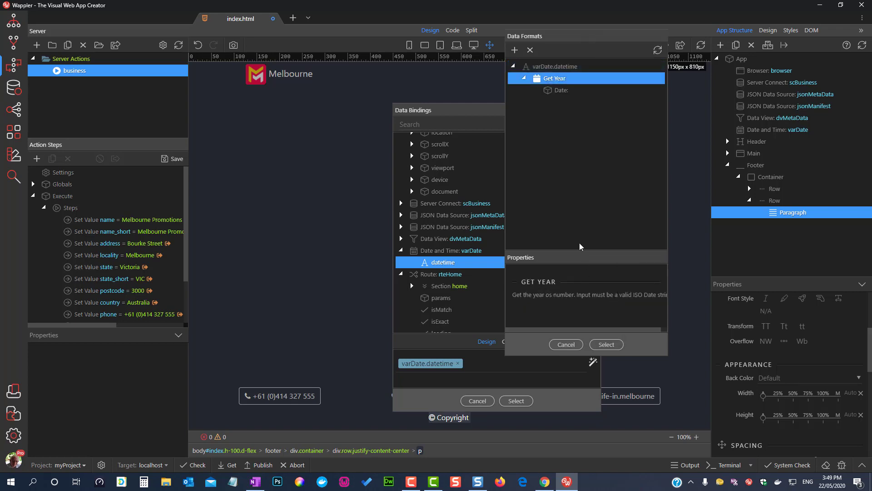
# Step: Set Get Year's Date parameter to varDate.datetime and insert the formatted binding into the copyright paragraph
pyautogui.click(562, 90)
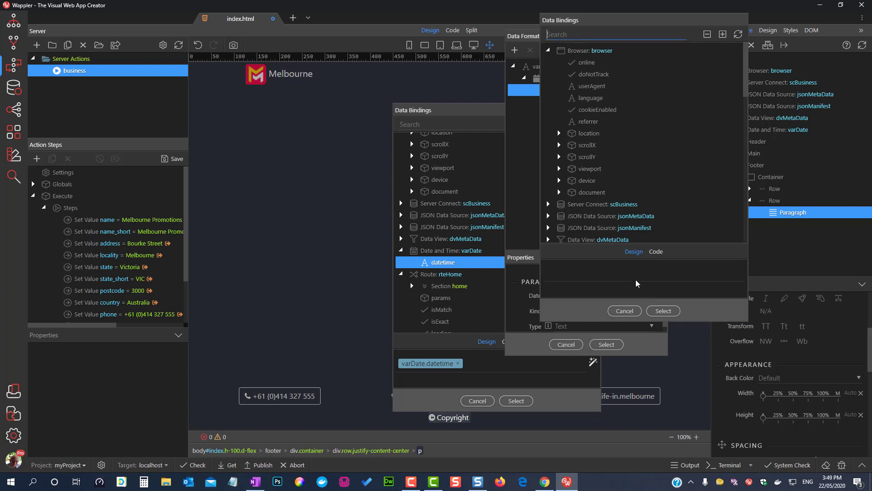
pyautogui.scroll(-3, 618, 227)
pyautogui.click(595, 220)
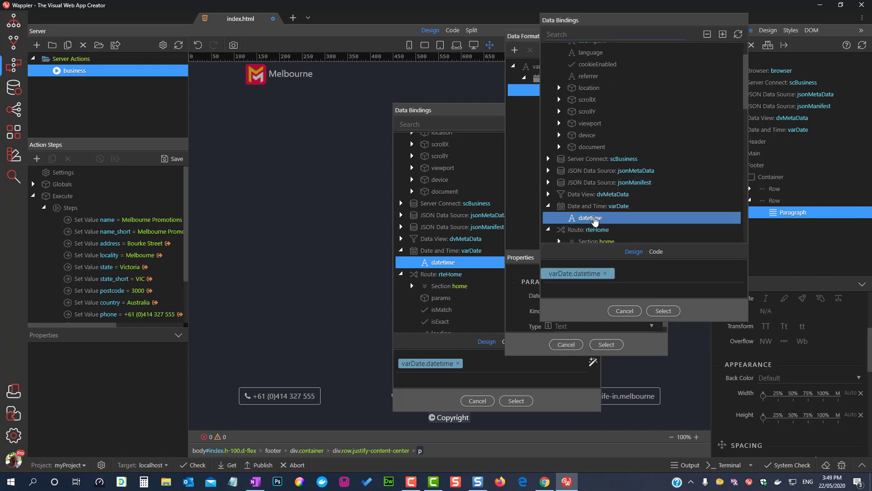
pyautogui.click(662, 312)
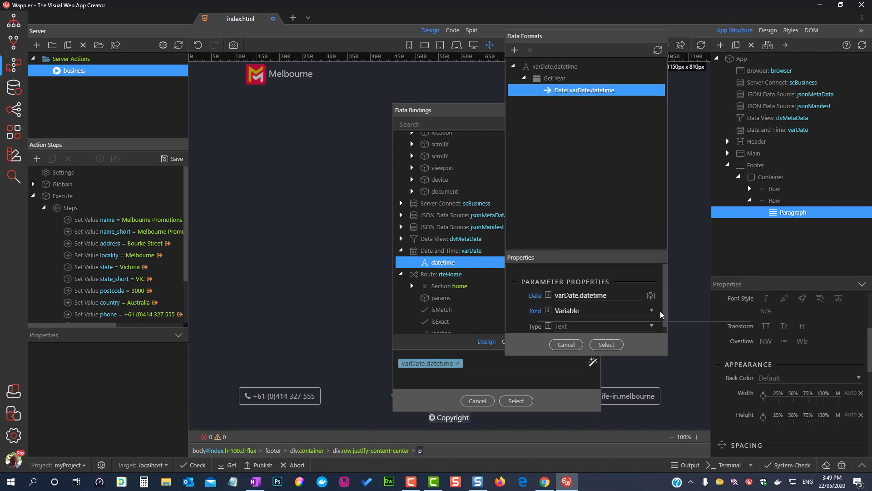
pyautogui.click(607, 344)
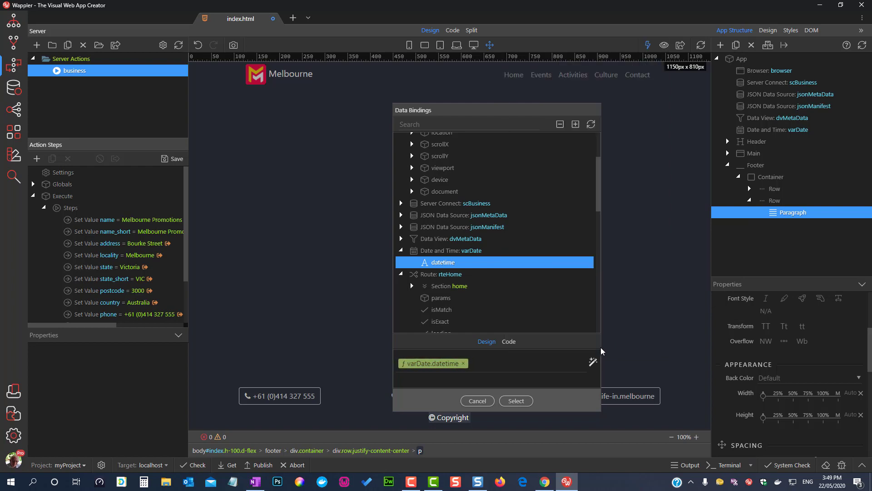
pyautogui.click(516, 400)
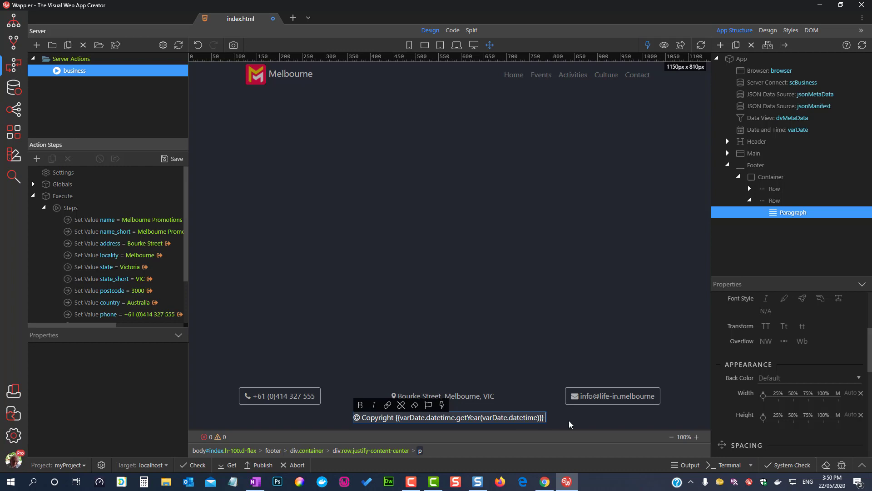
# Step: Append a dash and the scBusiness data name binding after the year in the copyright paragraph
pyautogui.write('-')
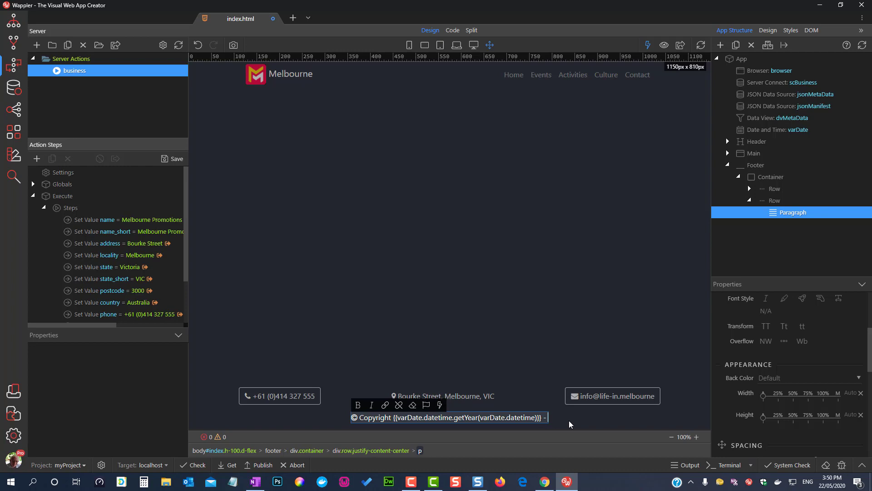
pyautogui.click(439, 405)
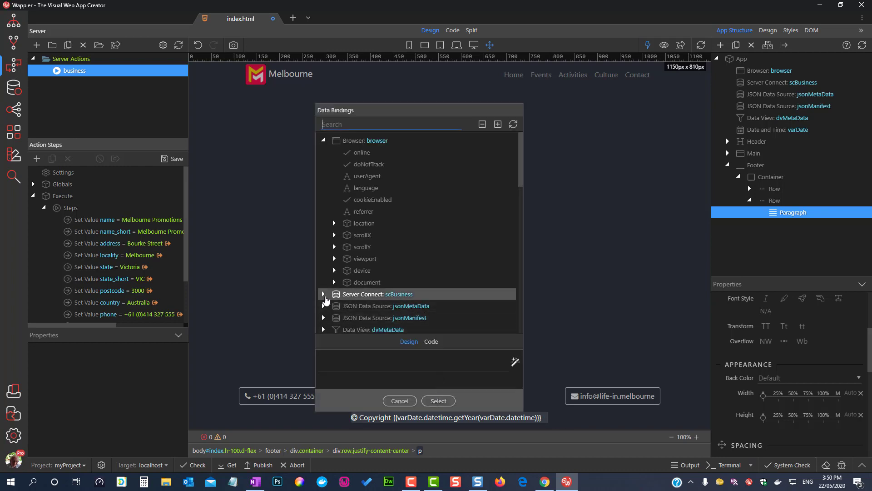
pyautogui.click(324, 294)
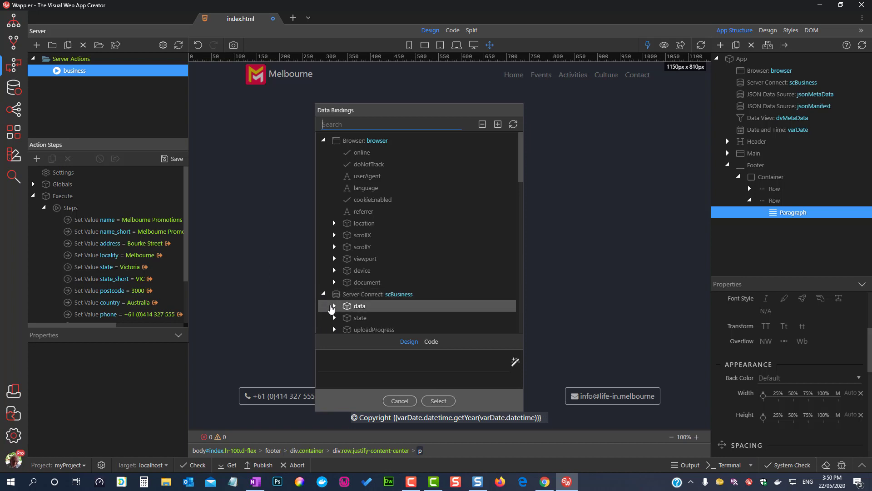
pyautogui.click(334, 306)
pyautogui.click(372, 318)
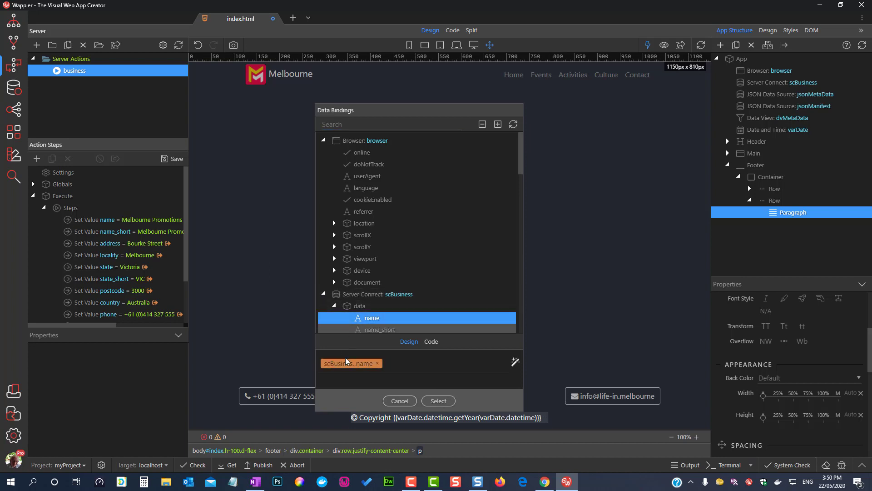
pyautogui.click(440, 401)
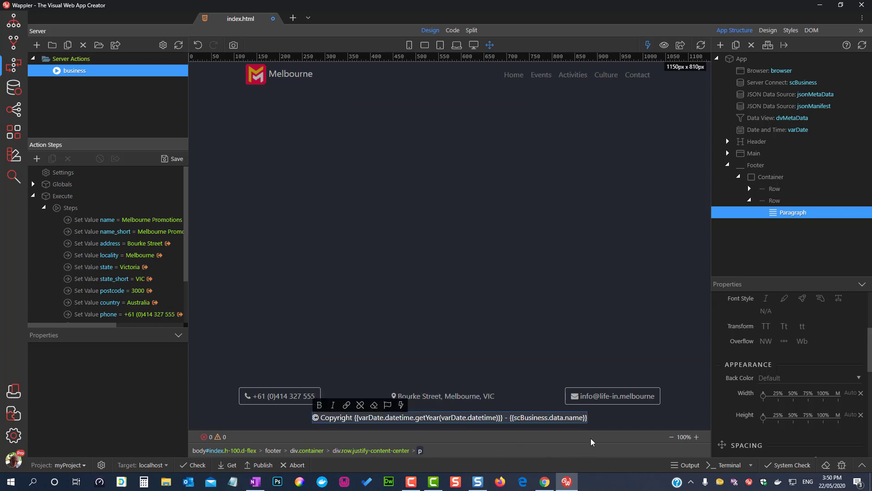
# Step: Append "- All Rights Reserved" after the business name binding and finish editing the copyright paragraph
pyautogui.write('=')
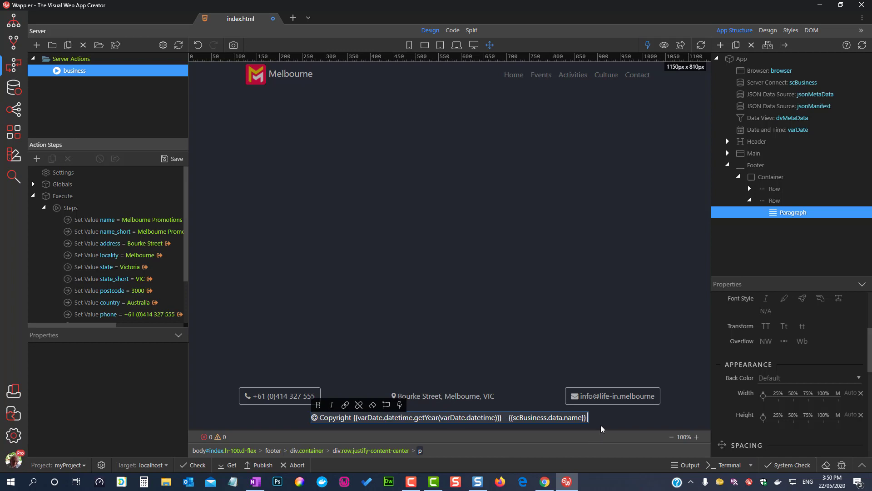
pyautogui.write(' A')
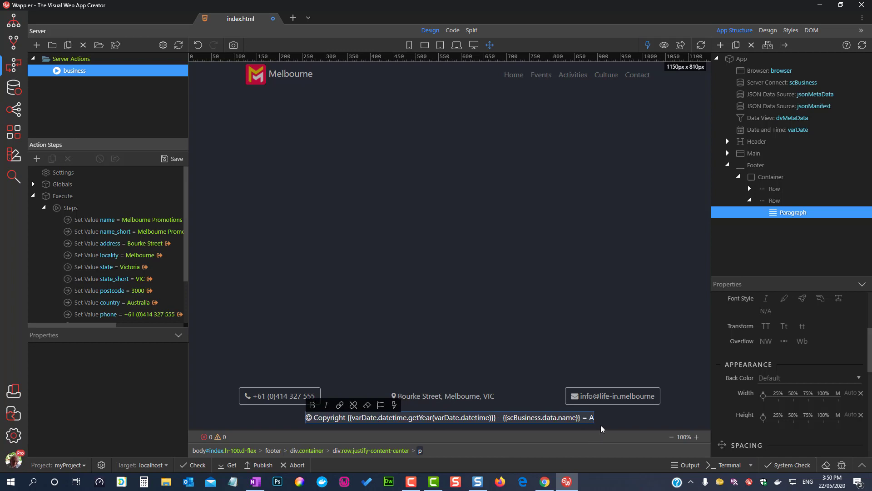
pyautogui.write('ll R')
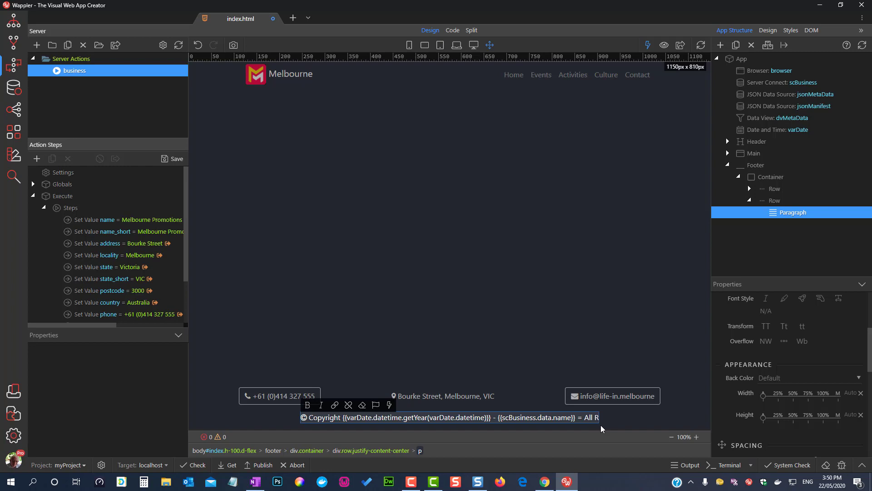
pyautogui.write('ight')
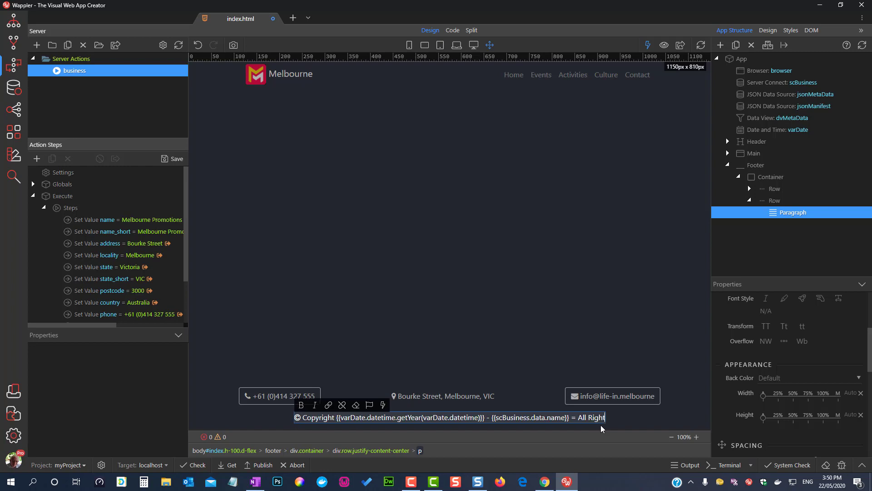
pyautogui.write('s Re')
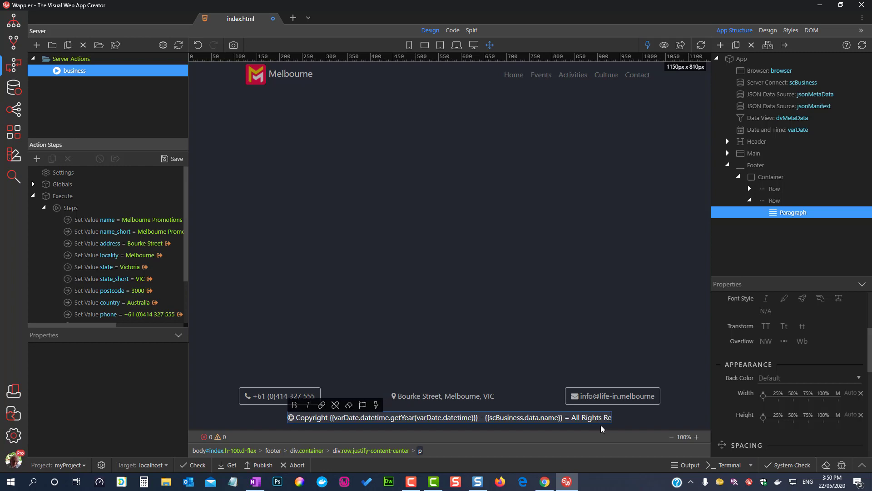
pyautogui.write('serve')
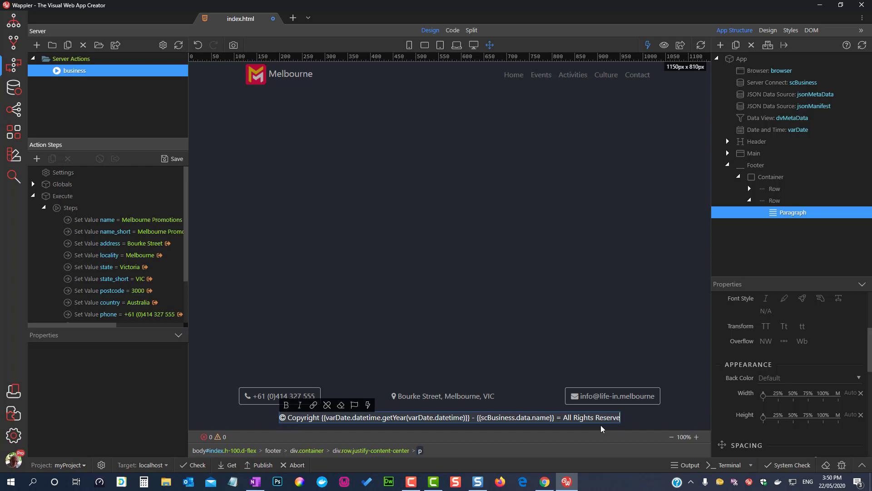
pyautogui.write('d')
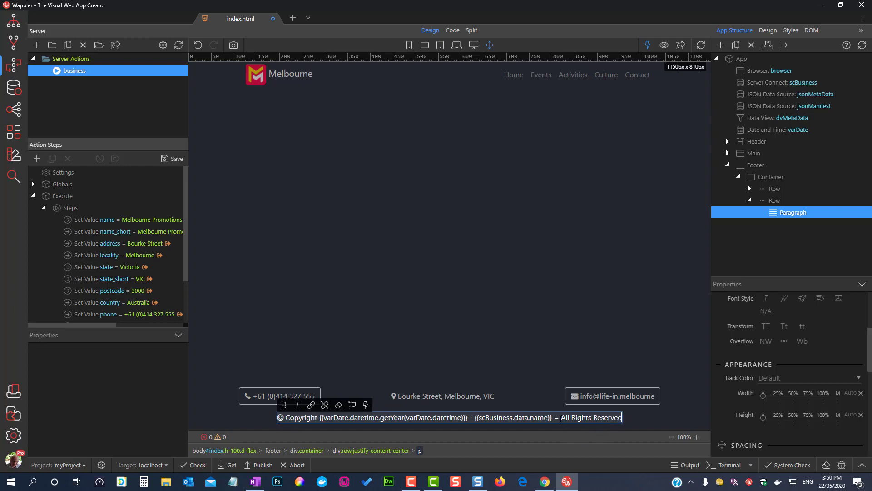
pyautogui.doubleClick(558, 417)
pyautogui.write('-')
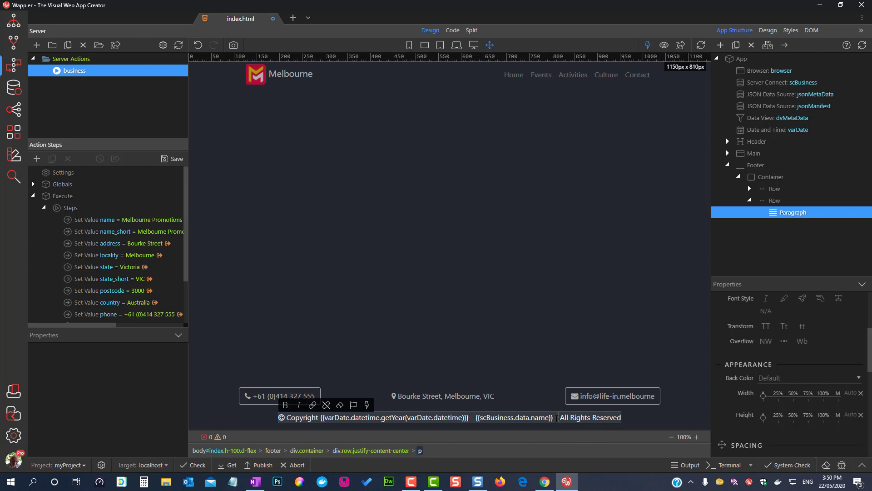
pyautogui.click(645, 423)
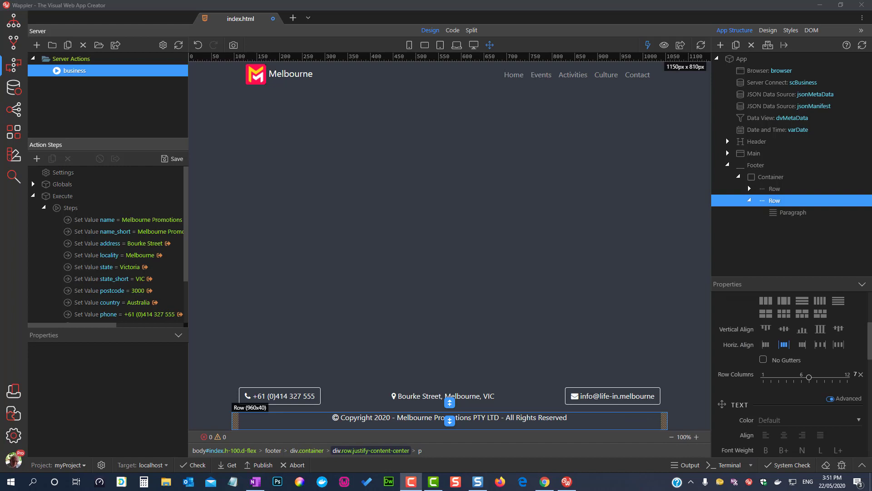
# Step: Set the Footer's text color to White 50 and its font style to Small
pyautogui.click(755, 165)
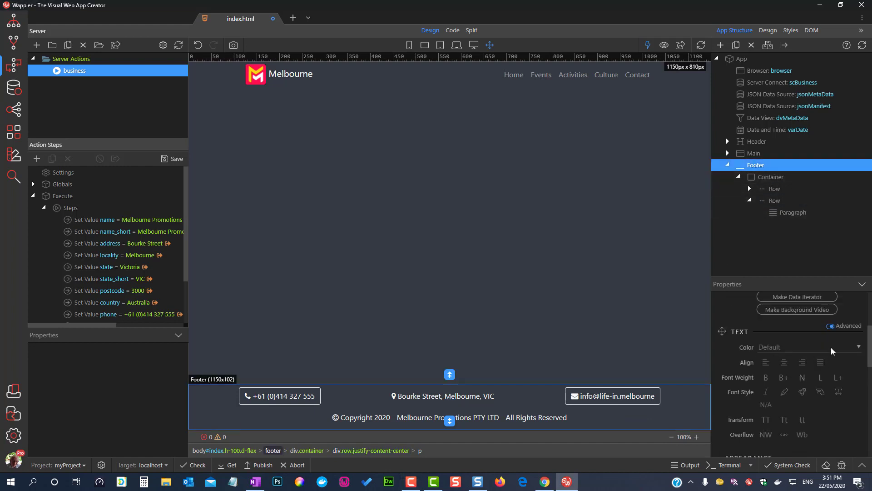
pyautogui.click(831, 346)
pyautogui.scroll(-2, 820, 400)
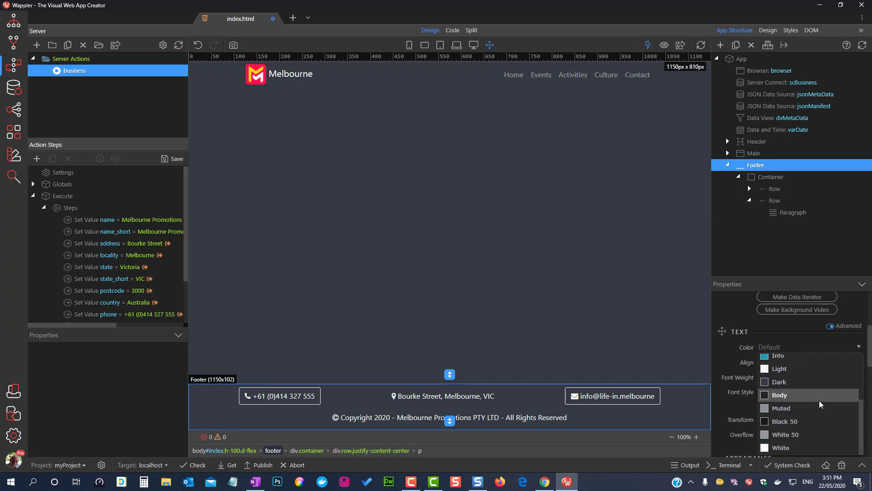
pyautogui.click(794, 435)
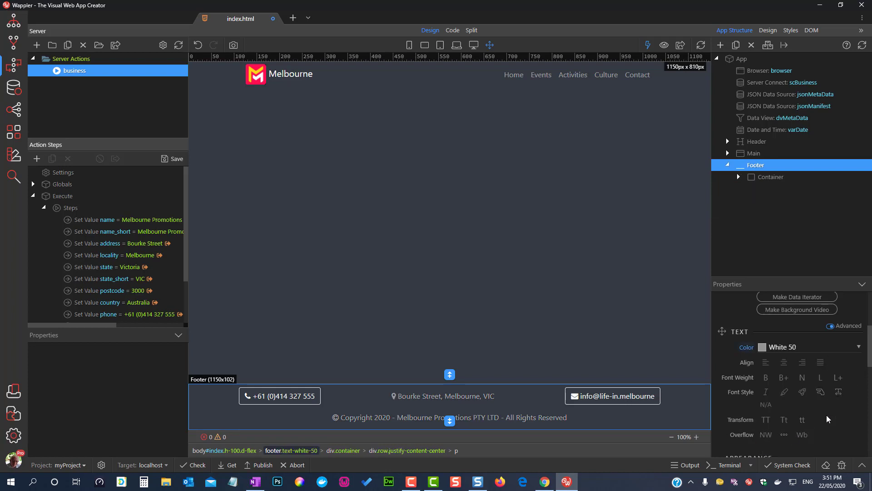
pyautogui.click(823, 395)
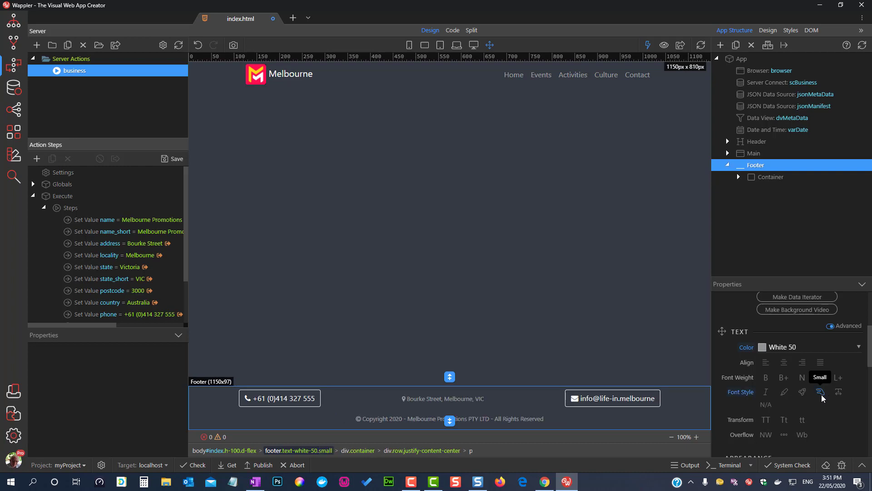
# Step: Set the size of the footer's phone anchor button to Small
pyautogui.click(283, 400)
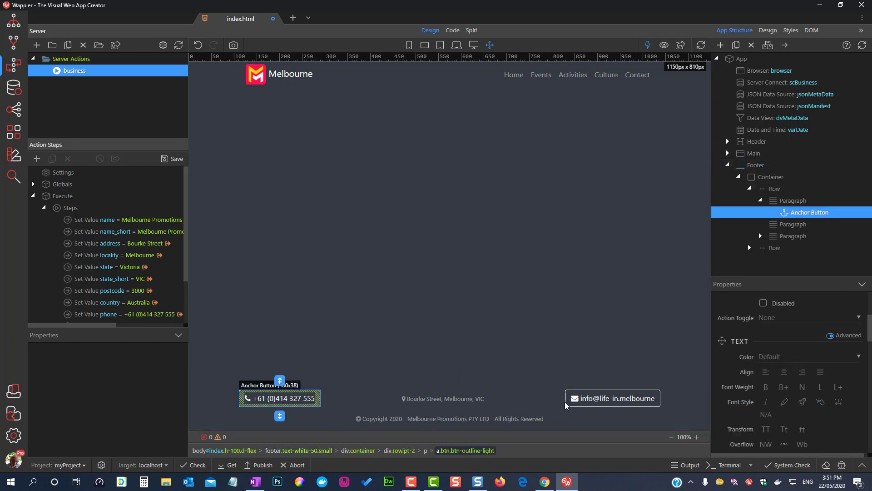
pyautogui.scroll(3, 816, 347)
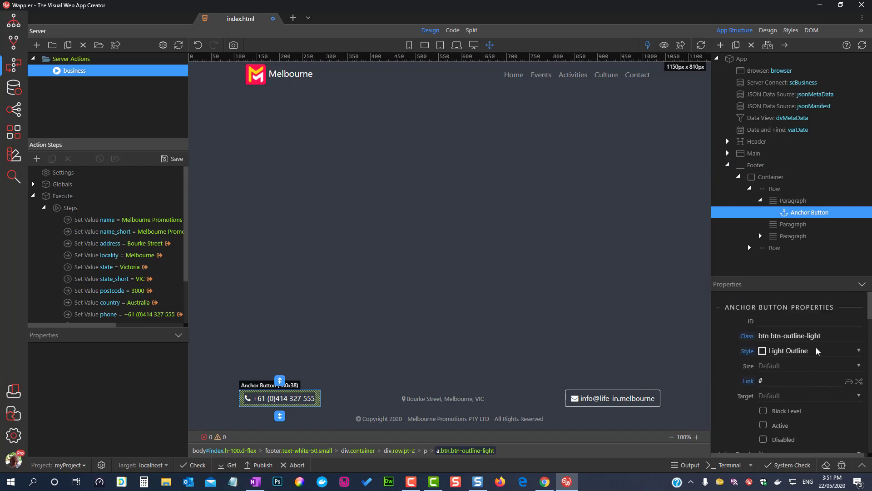
pyautogui.click(791, 366)
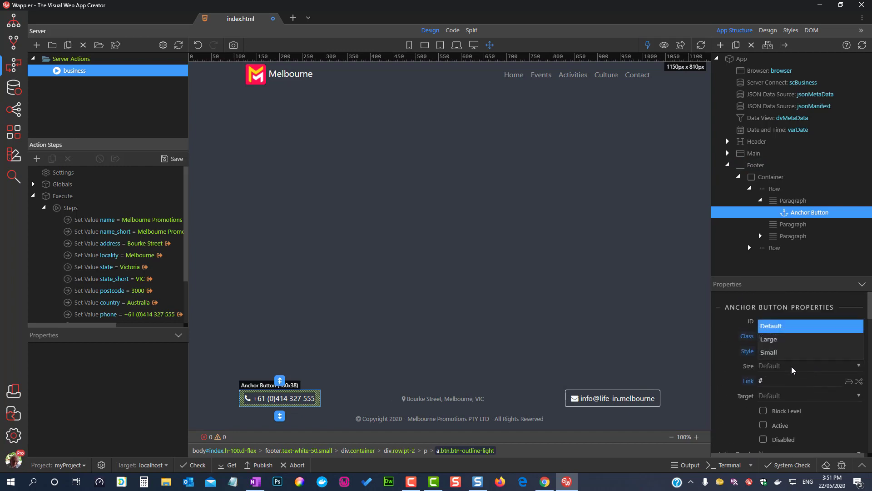
pyautogui.click(770, 352)
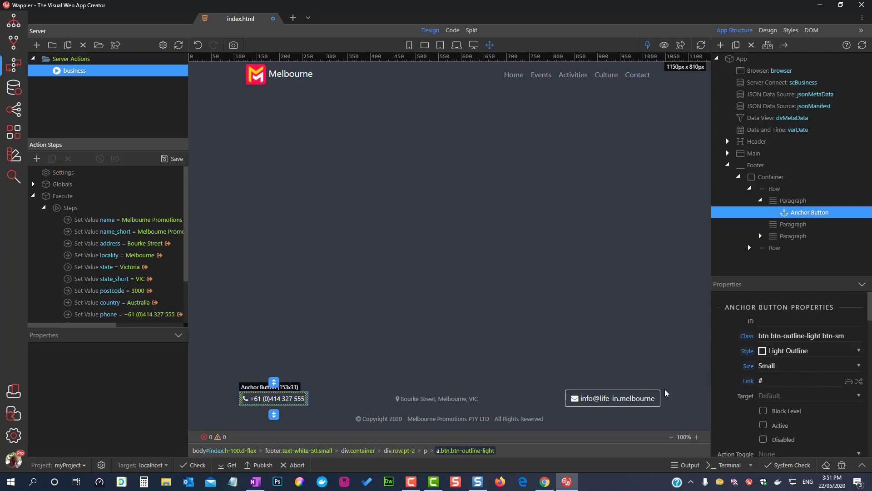
# Step: Set the size of the footer's email anchor button to Small
pyautogui.click(639, 400)
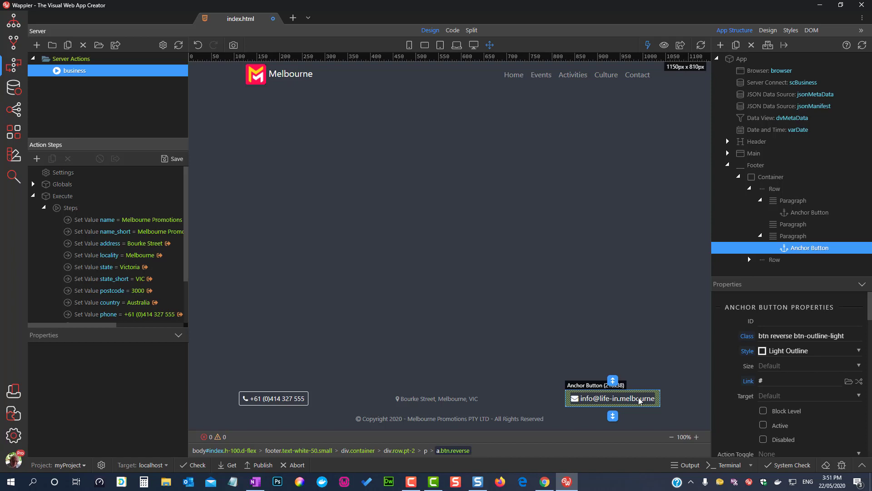
pyautogui.click(789, 367)
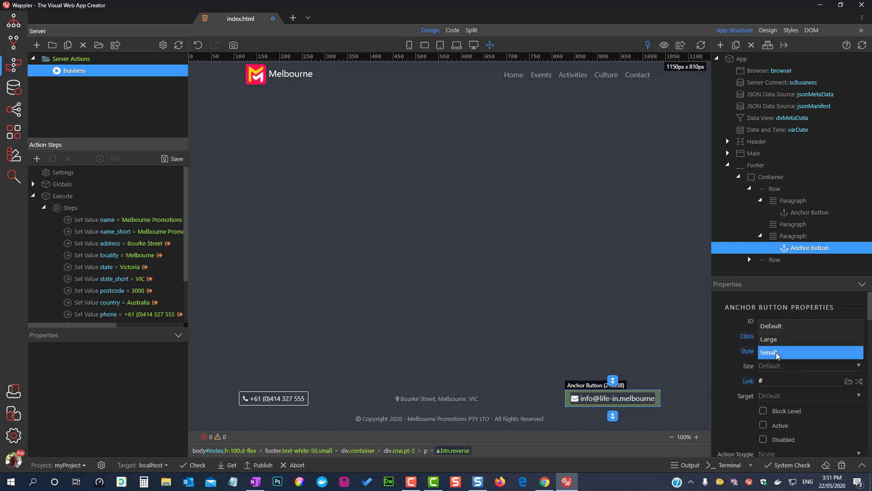
pyautogui.click(776, 352)
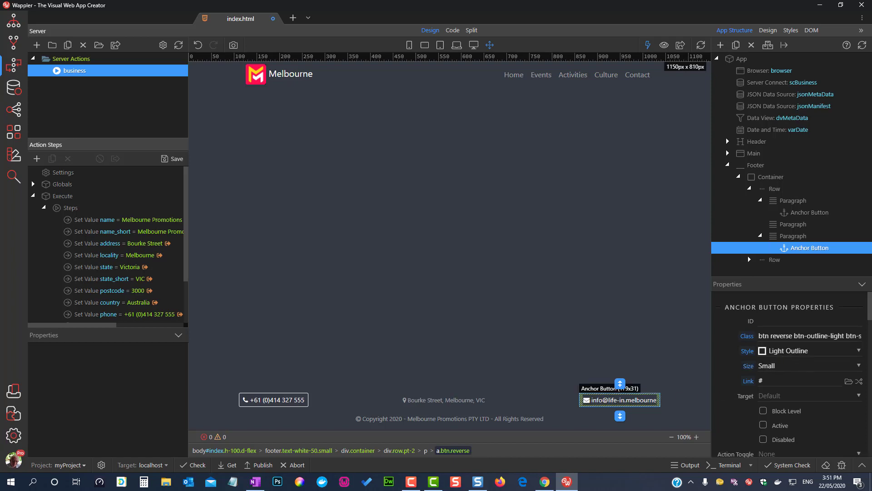
pyautogui.press('F9')
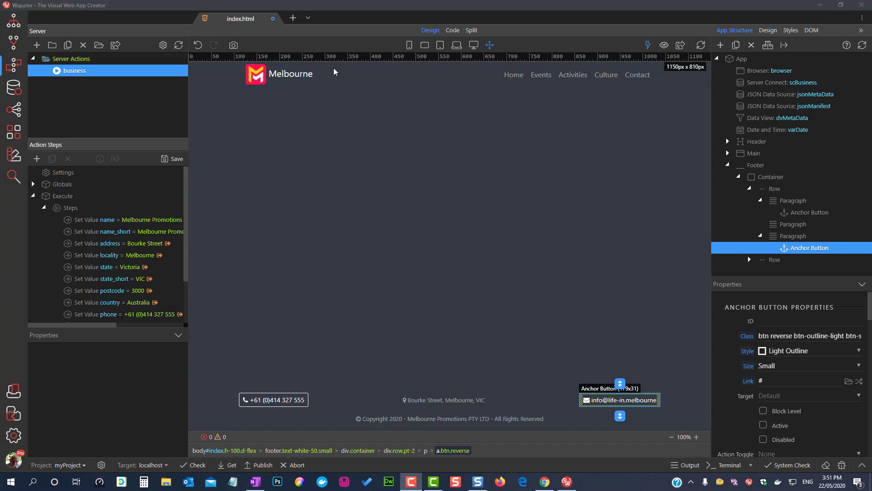
# Step: Preview the page at portrait mobile size and hide the footer's copyright paragraph on mobile and landscape mobile
pyautogui.click(410, 45)
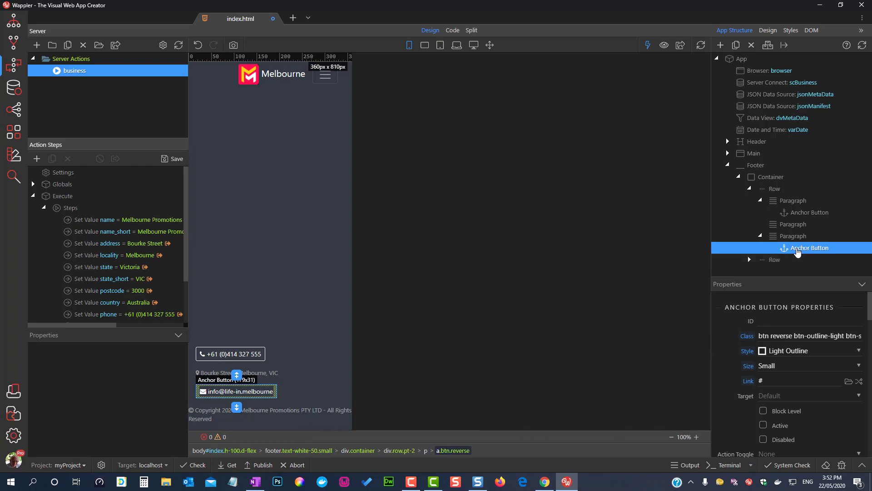
pyautogui.click(749, 259)
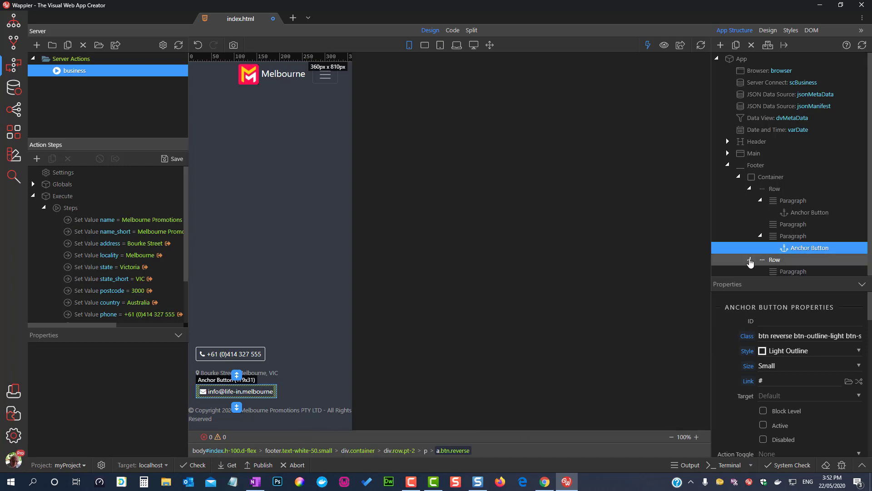
pyautogui.click(776, 271)
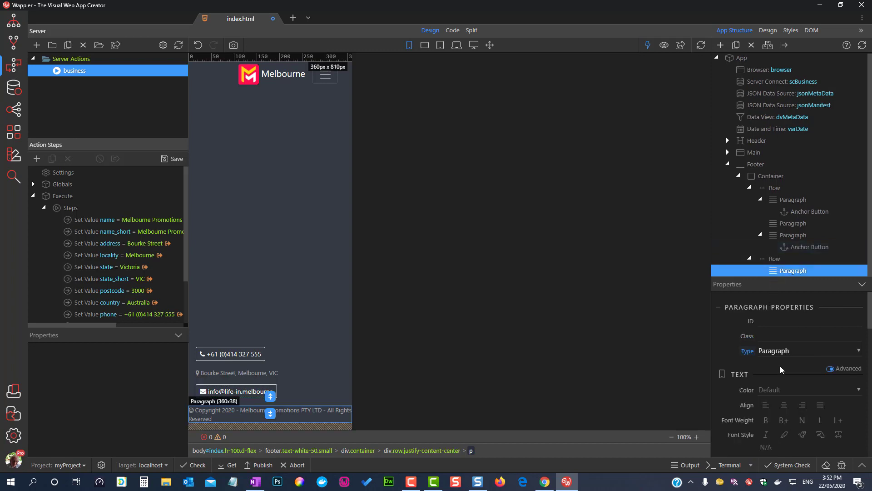
pyautogui.scroll(-6, 794, 407)
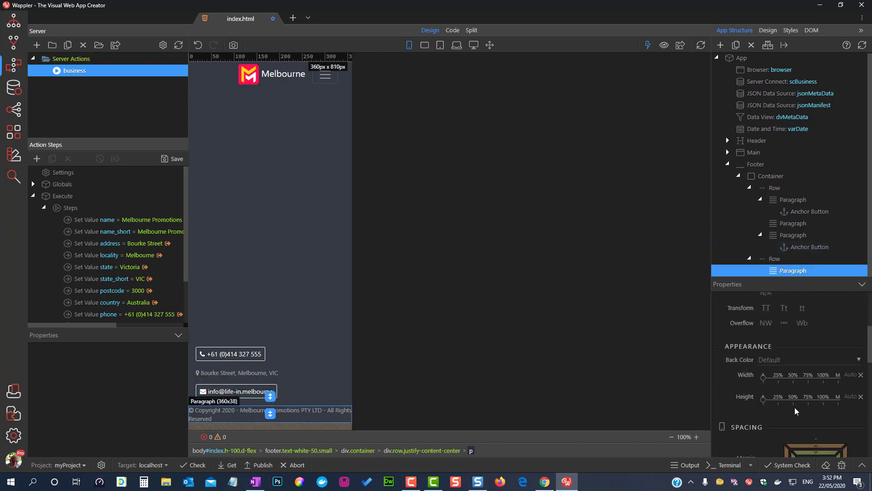
pyautogui.scroll(-3, 795, 407)
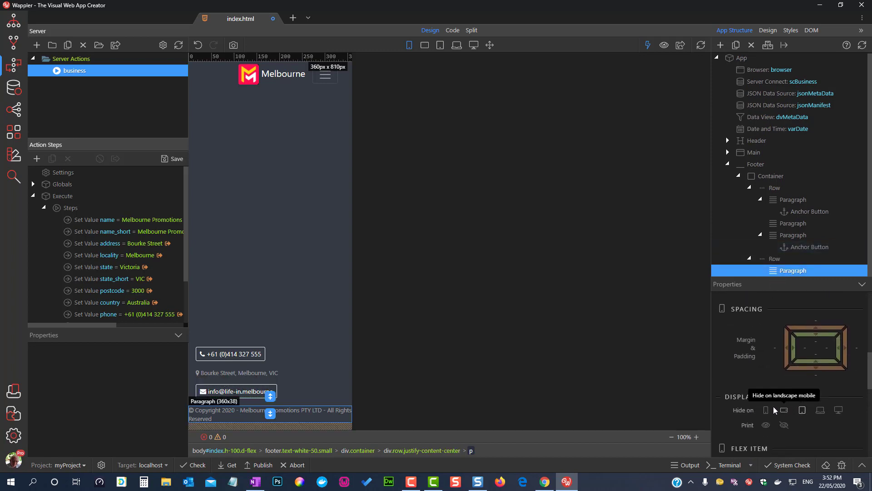
pyautogui.click(766, 410)
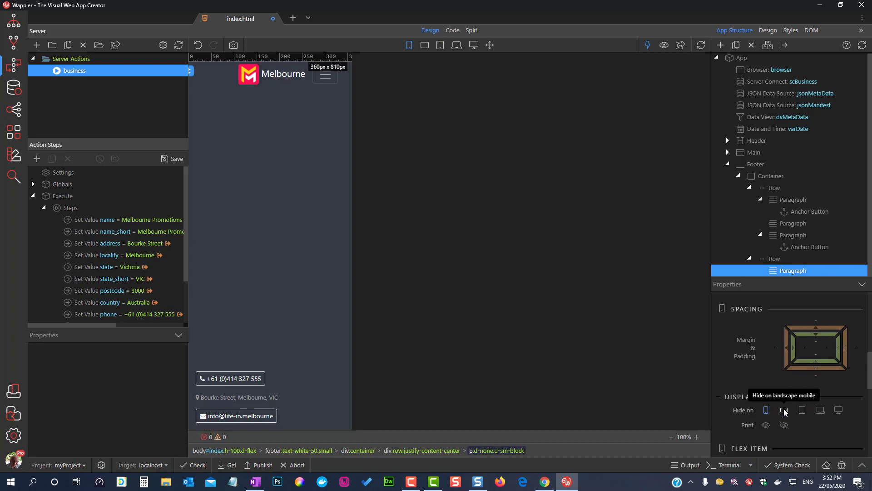
pyautogui.click(784, 410)
# Step: Hide the footer's email anchor button on mobile
pyautogui.click(796, 249)
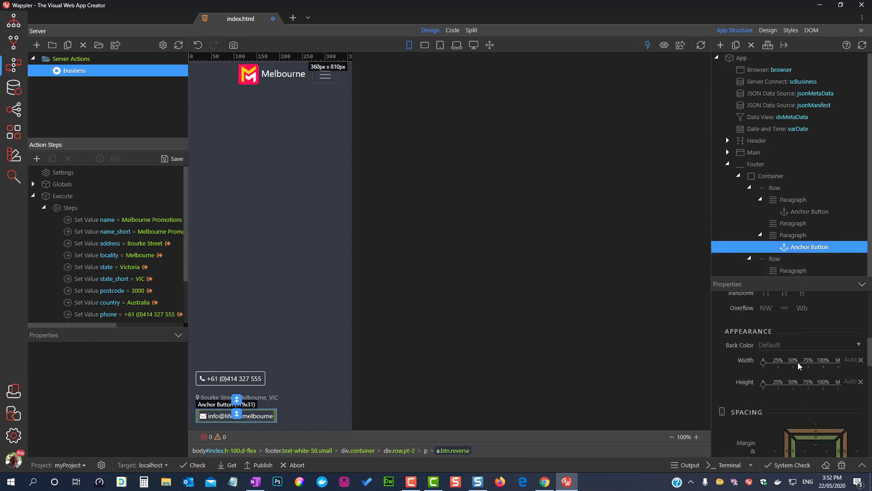
pyautogui.scroll(-3, 789, 389)
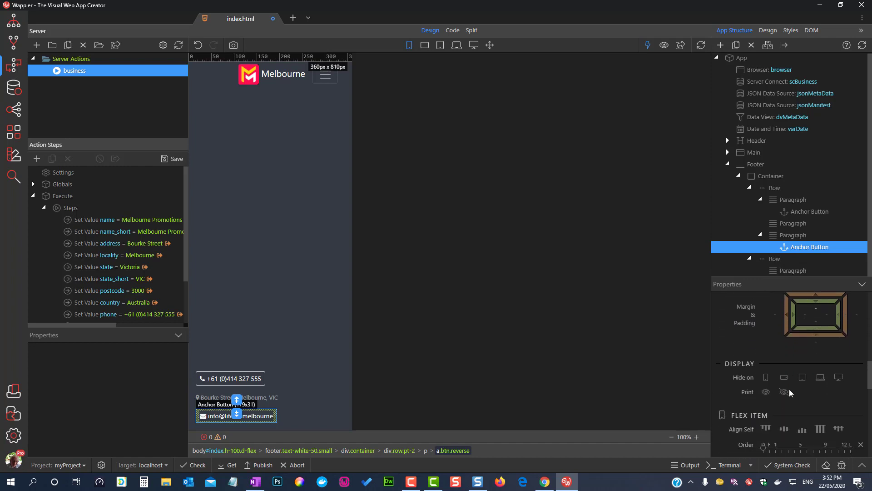
pyautogui.click(767, 377)
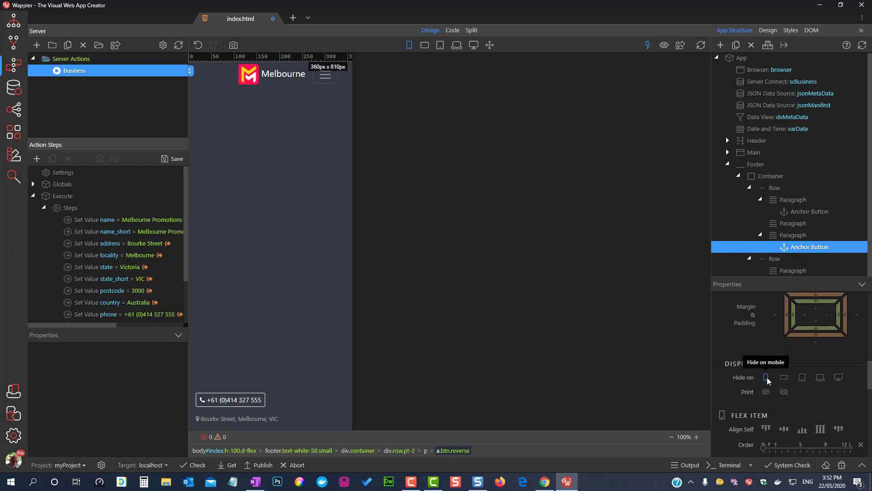
# Step: Hide the footer's address paragraph on mobile and landscape mobile
pyautogui.click(791, 224)
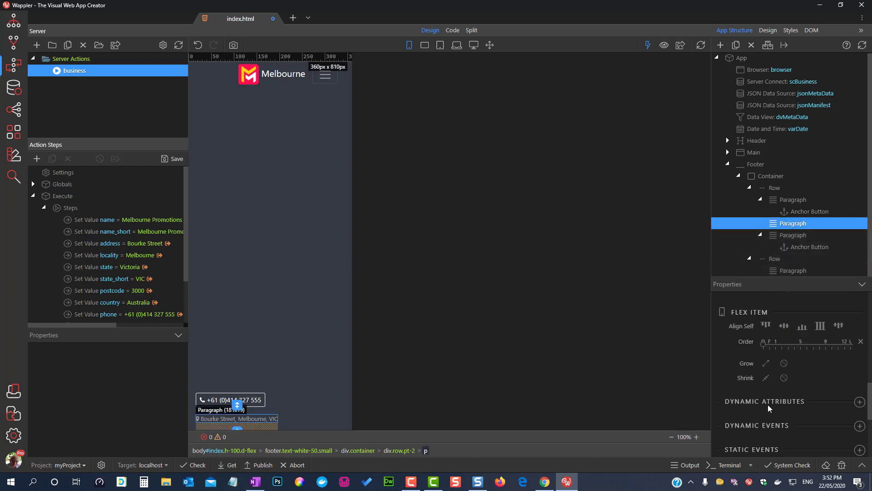
pyautogui.scroll(-1, 768, 404)
pyautogui.scroll(2, 768, 404)
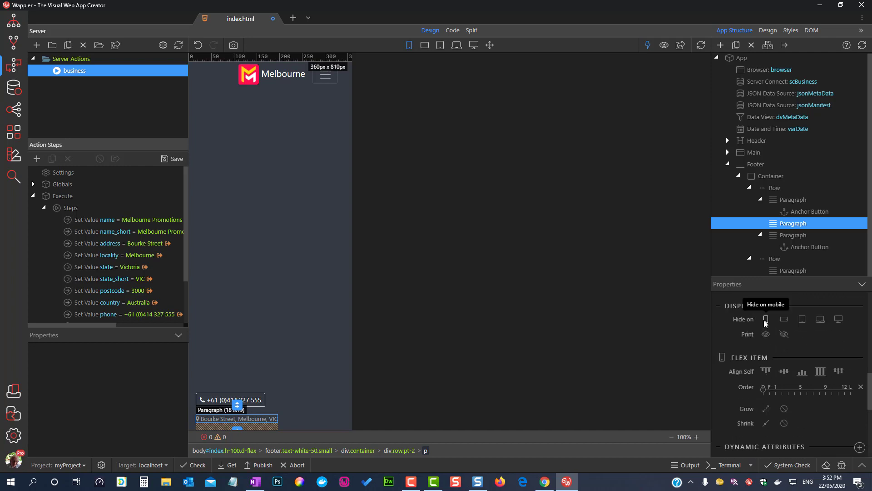
pyautogui.click(766, 319)
pyautogui.click(784, 320)
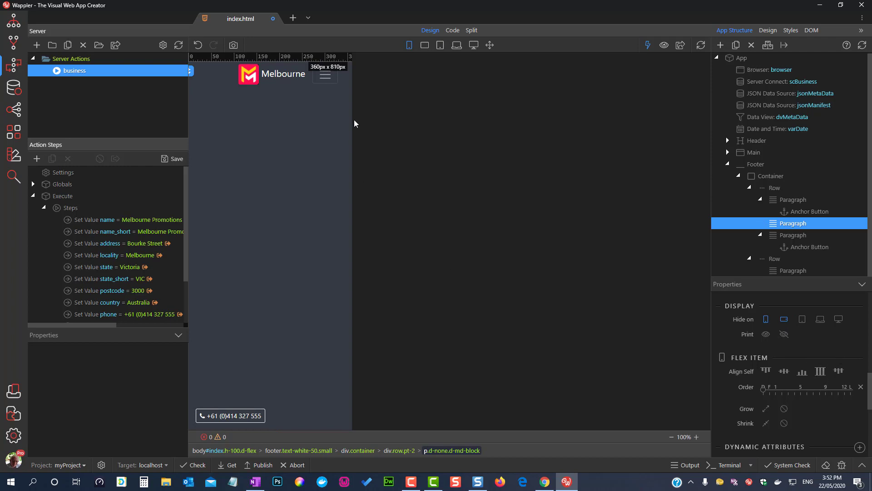
# Step: Preview the footer at landscape mobile, tablet, laptop and desktop sizes, and return the design view to full width
pyautogui.click(424, 46)
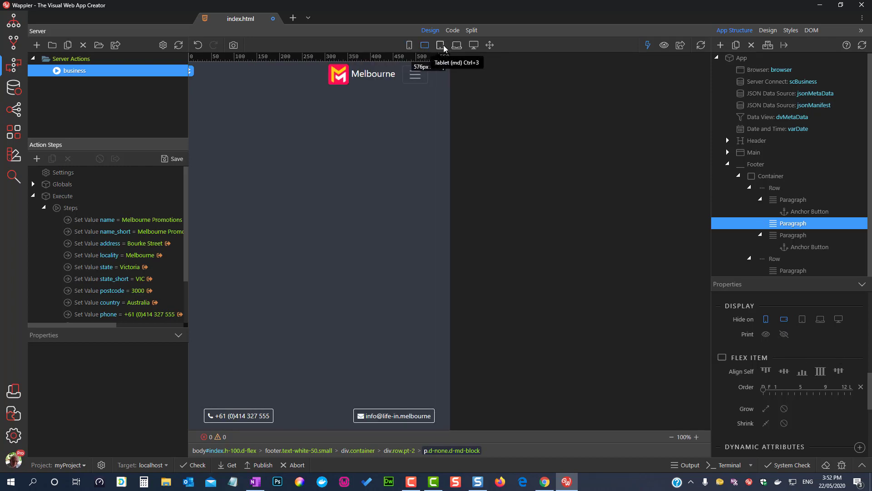
pyautogui.click(444, 47)
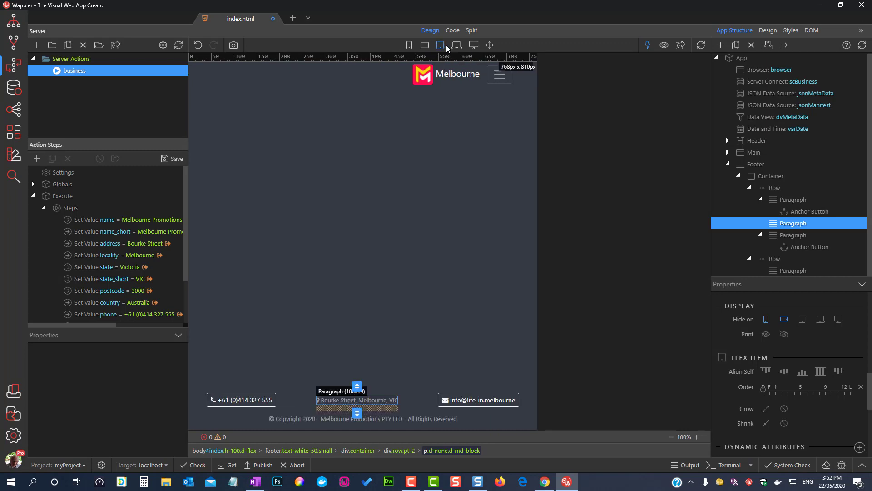
pyautogui.click(456, 45)
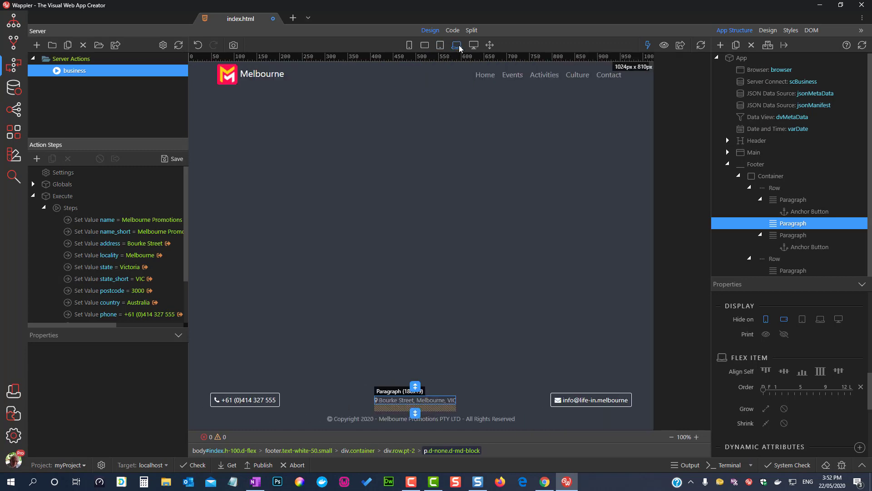
pyautogui.click(473, 47)
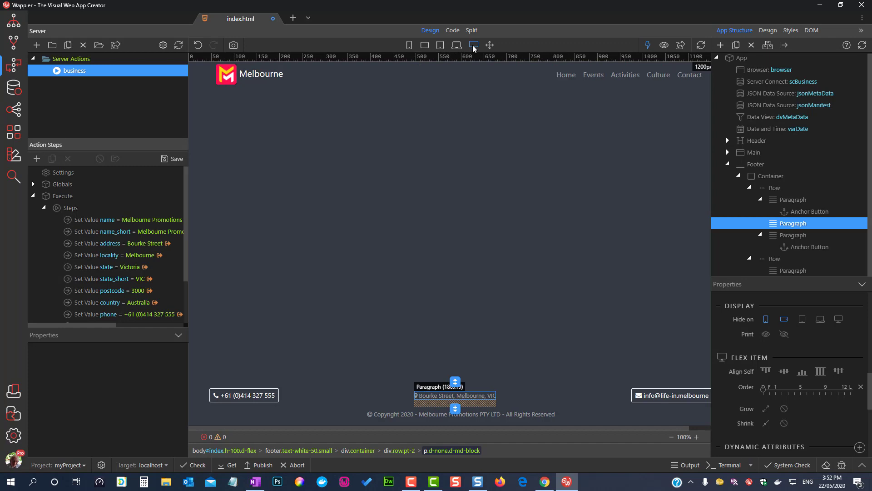
pyautogui.click(489, 45)
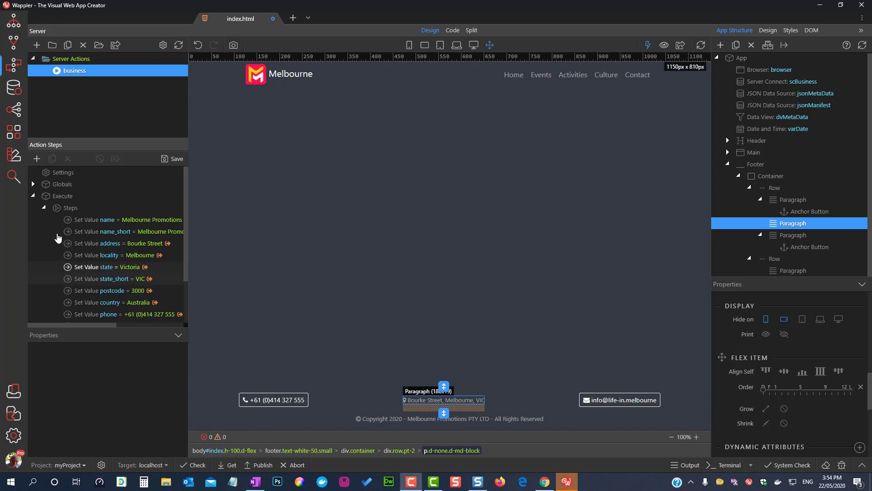
# Step: In style.css, set the min-height of div.row.full-height to calc(100vh - 115px), then save and close the file
pyautogui.click(10, 25)
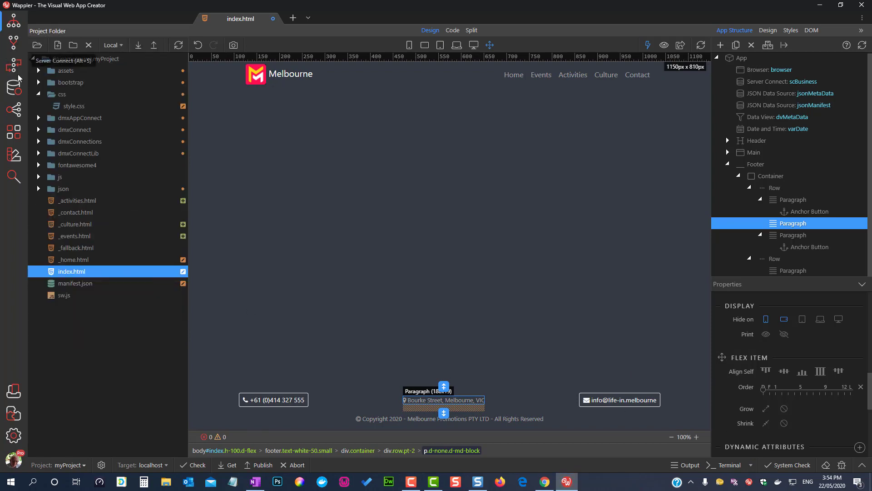
pyautogui.click(61, 107)
pyautogui.doubleClick(61, 106)
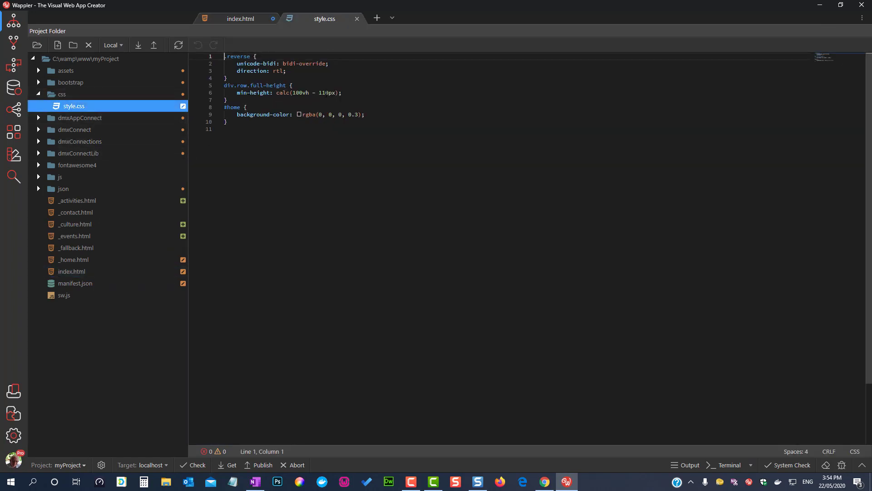
pyautogui.click(326, 93)
pyautogui.moveTo(326, 93); pyautogui.dragTo(328, 93)
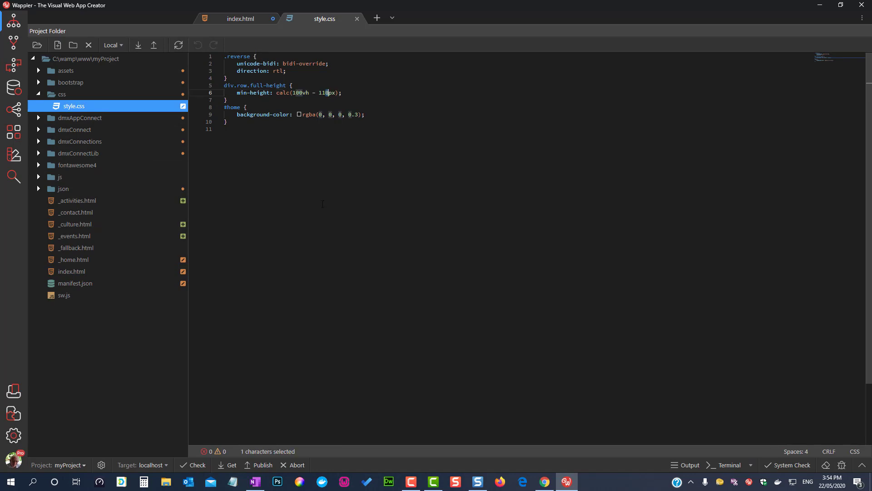
pyautogui.write('5')
pyautogui.click(323, 204)
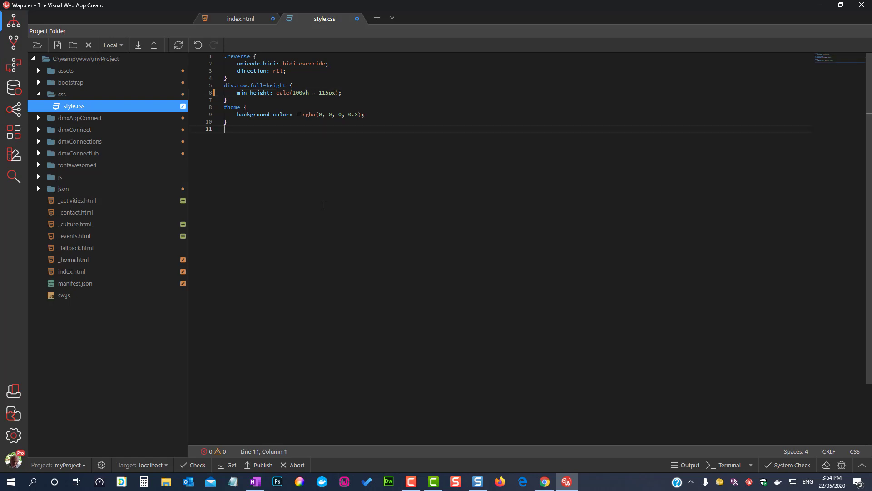
pyautogui.hotkey('ctrl', 's')
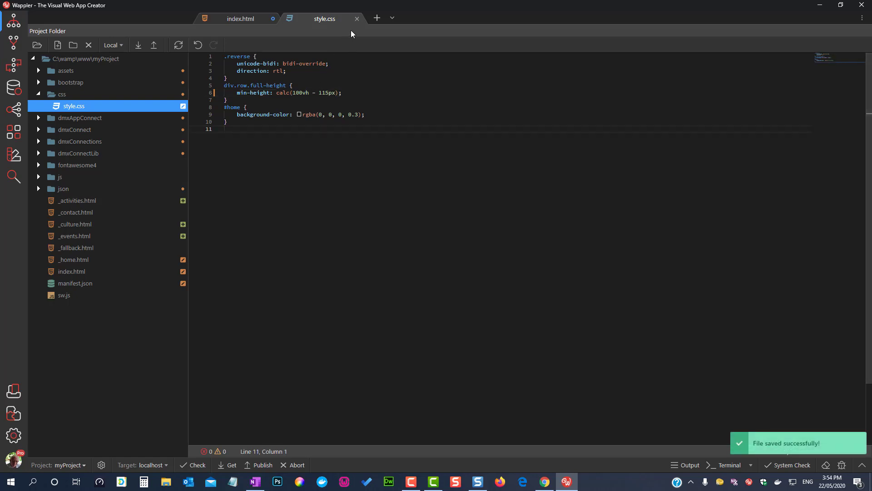
pyautogui.click(357, 19)
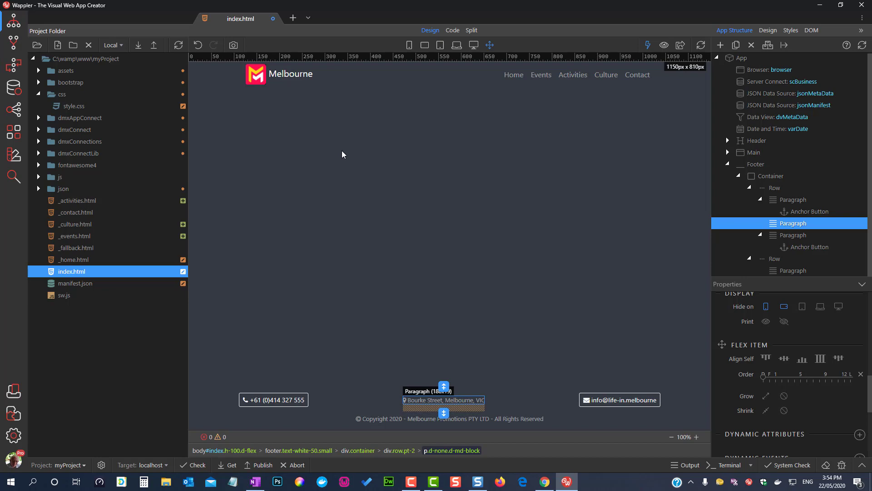
# Step: Save index.html and open the page in the browser
pyautogui.hotkey('ctrl', 's')
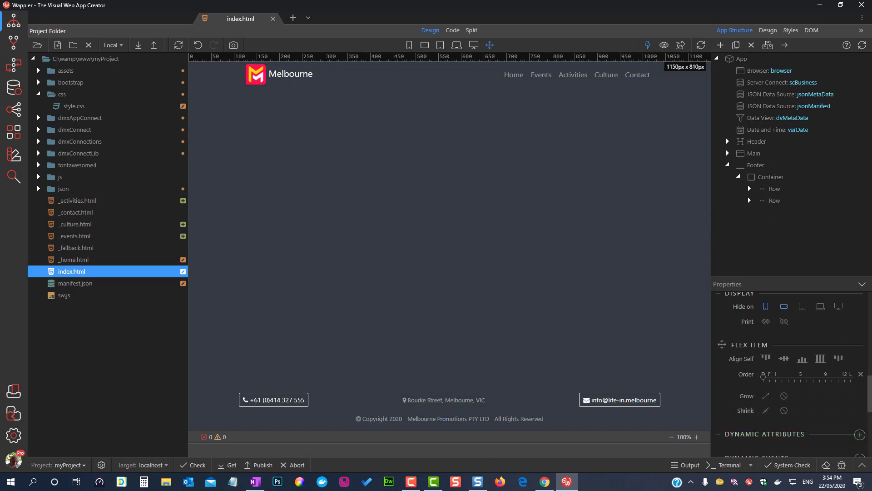
pyautogui.click(680, 46)
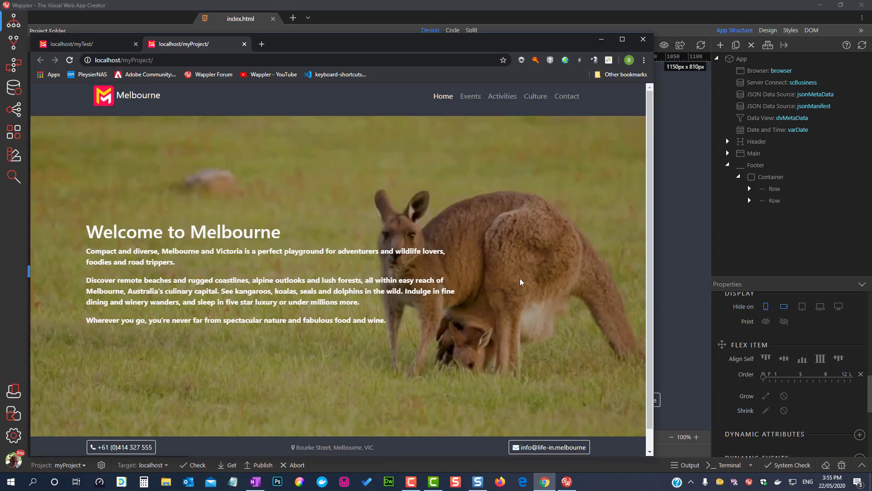
# Step: Inspect the live page's markup and expand the footer's container in the element tree
pyautogui.rightClick(546, 259)
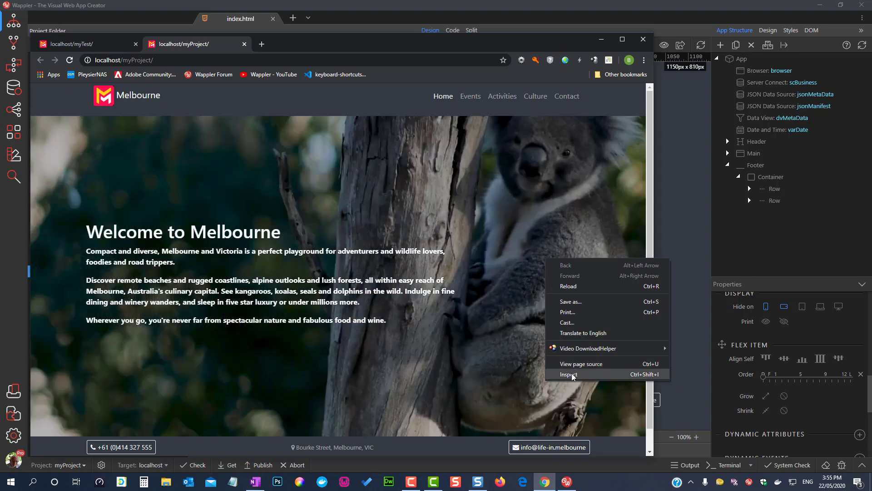
pyautogui.click(569, 374)
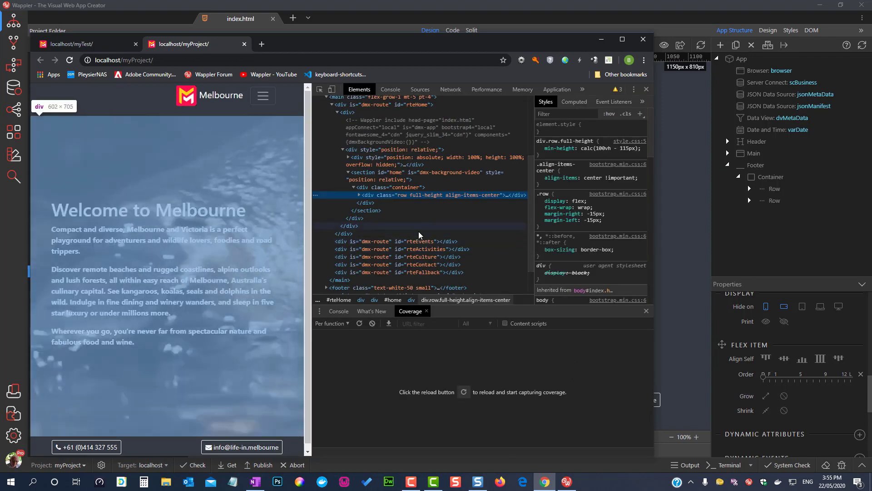
pyautogui.scroll(-2, 373, 258)
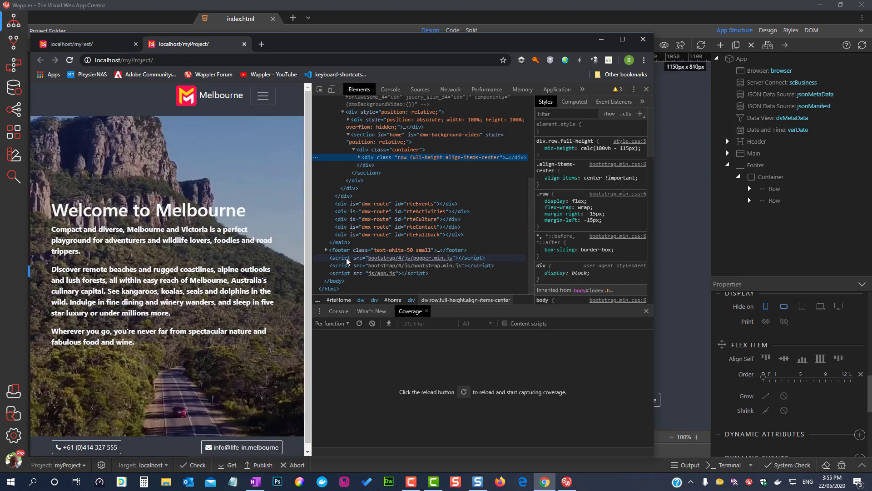
pyautogui.click(324, 252)
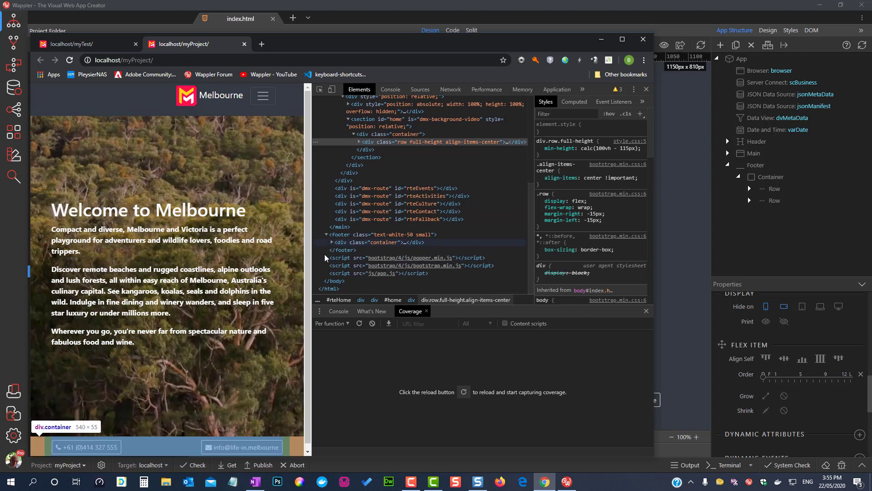
pyautogui.click(329, 242)
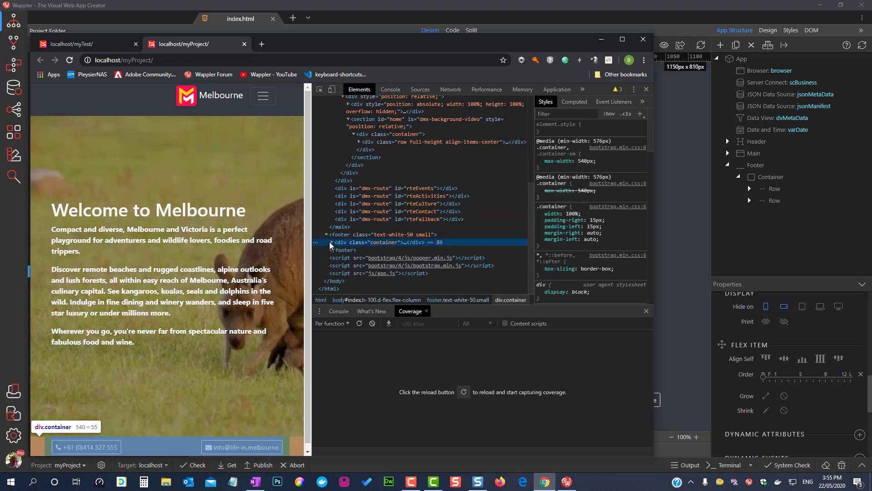
pyautogui.click(332, 243)
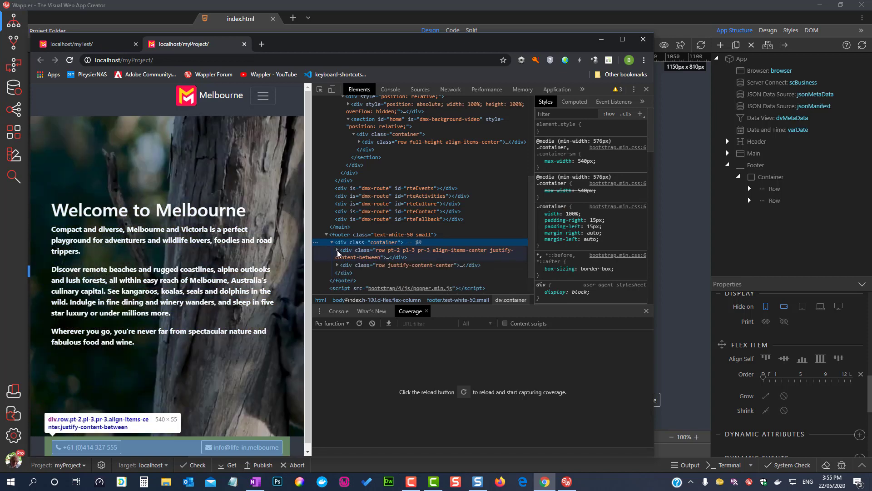
# Step: Examine the markup of the phone and email anchor buttons in the footer's first row
pyautogui.click(337, 249)
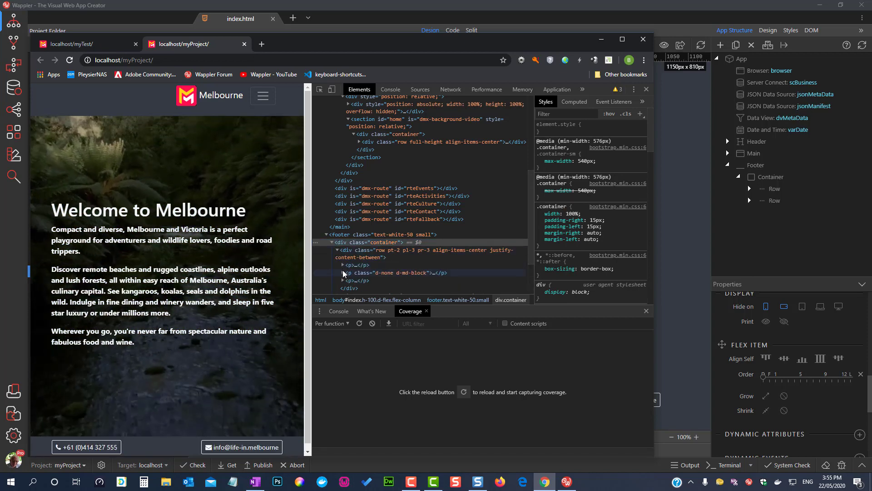
pyautogui.click(341, 265)
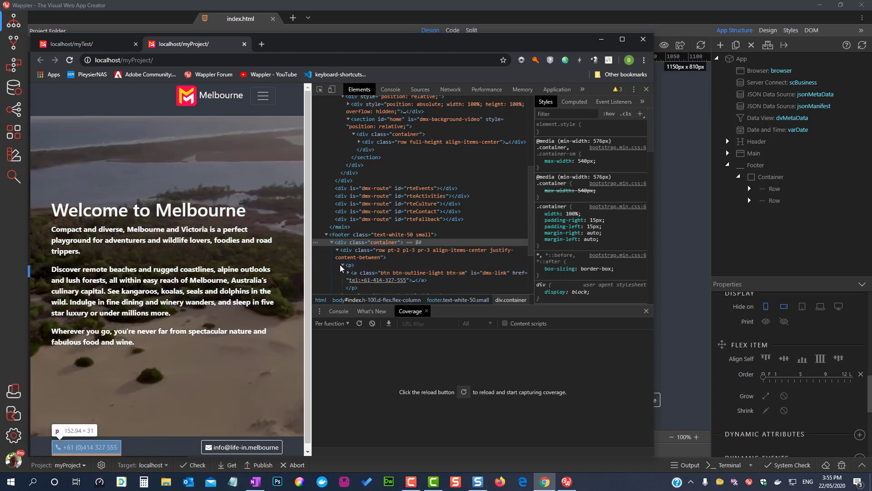
pyautogui.scroll(-1, 339, 266)
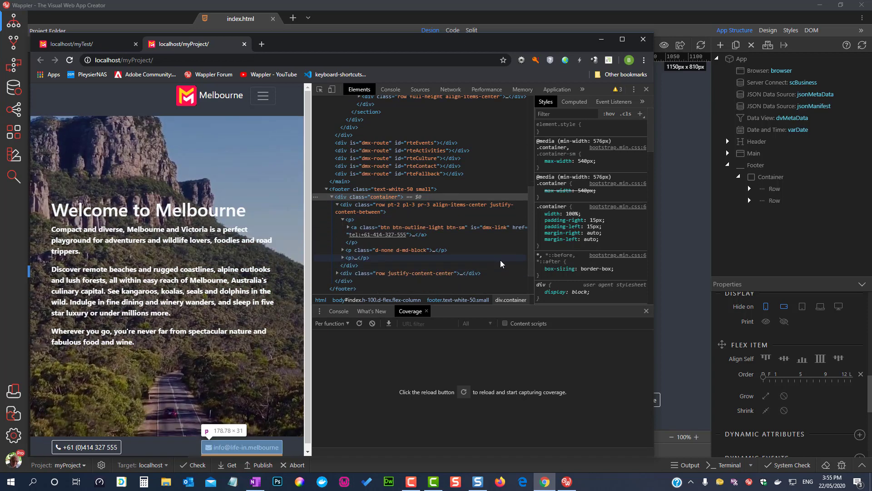
pyautogui.moveTo(537, 245); pyautogui.dragTo(560, 241)
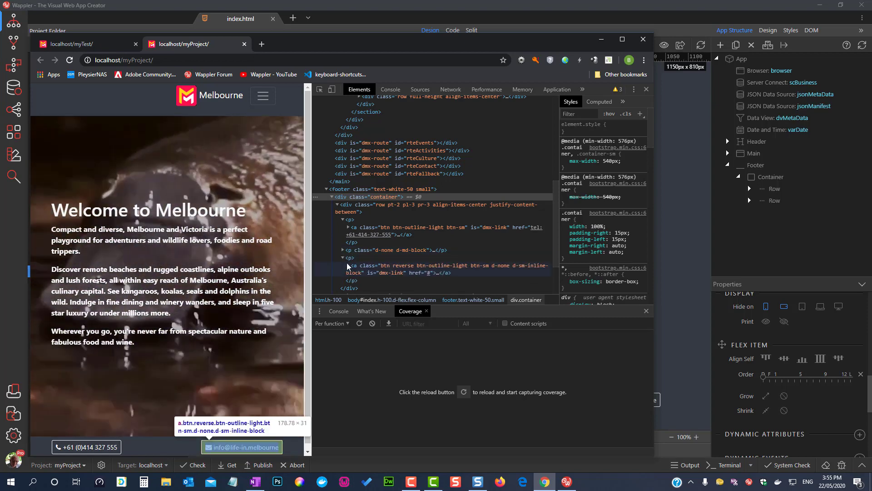
pyautogui.click(348, 266)
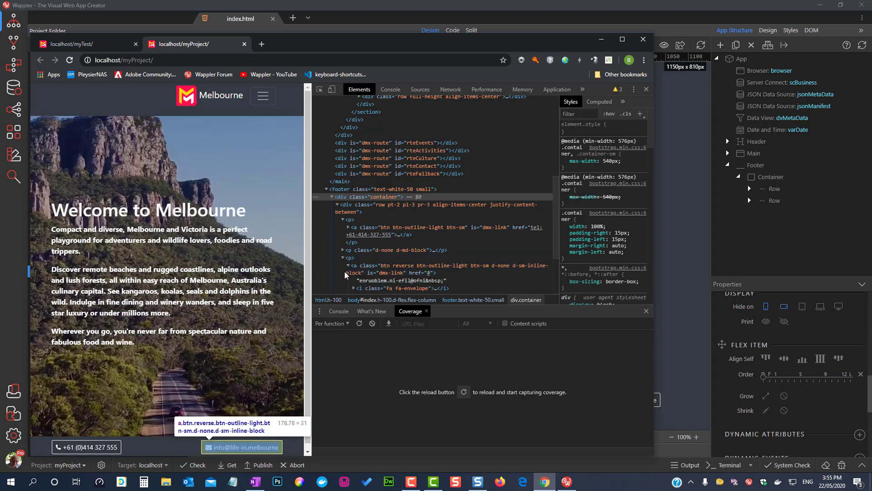
pyautogui.scroll(-1, 346, 272)
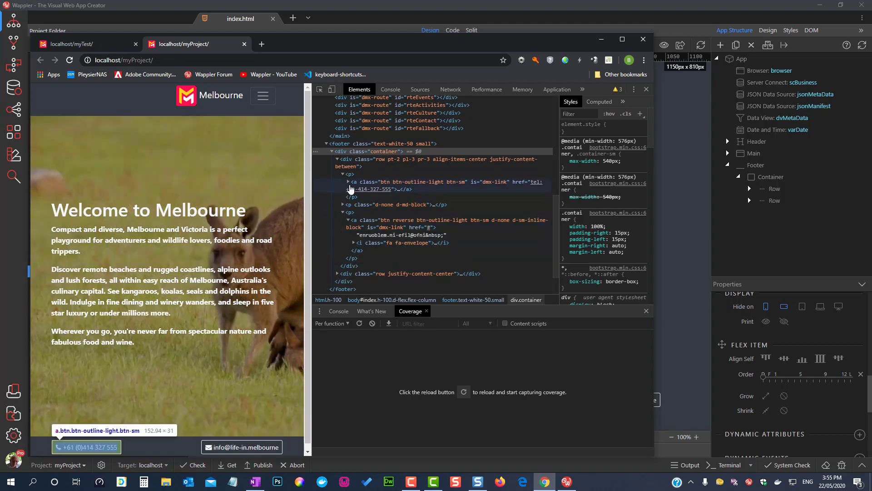
pyautogui.click(348, 182)
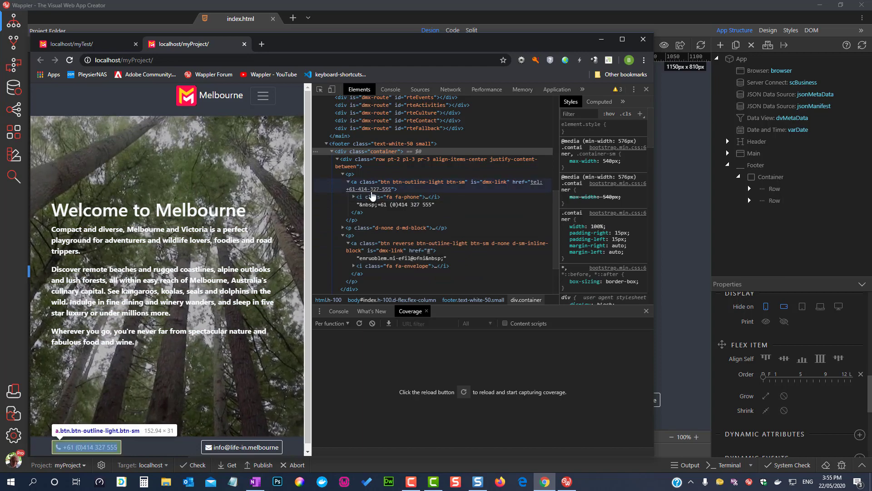